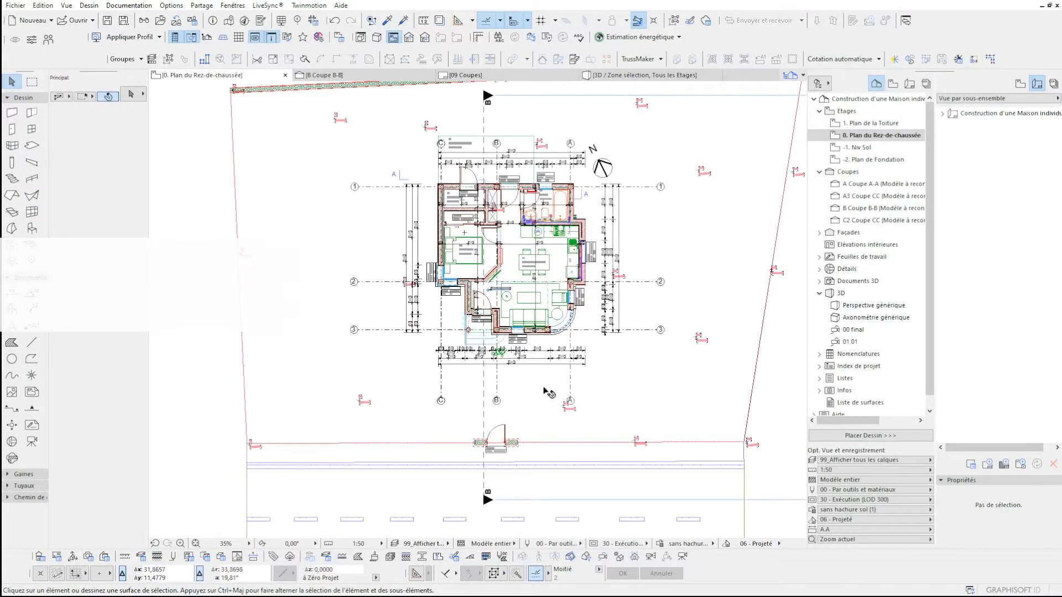
Enclose the modelled fence panel in a marquee on the ground floor plan for display in the 3D view.
scroll(491, 419, "down", 1)
middle_click_drag(519, 418, 500, 415)
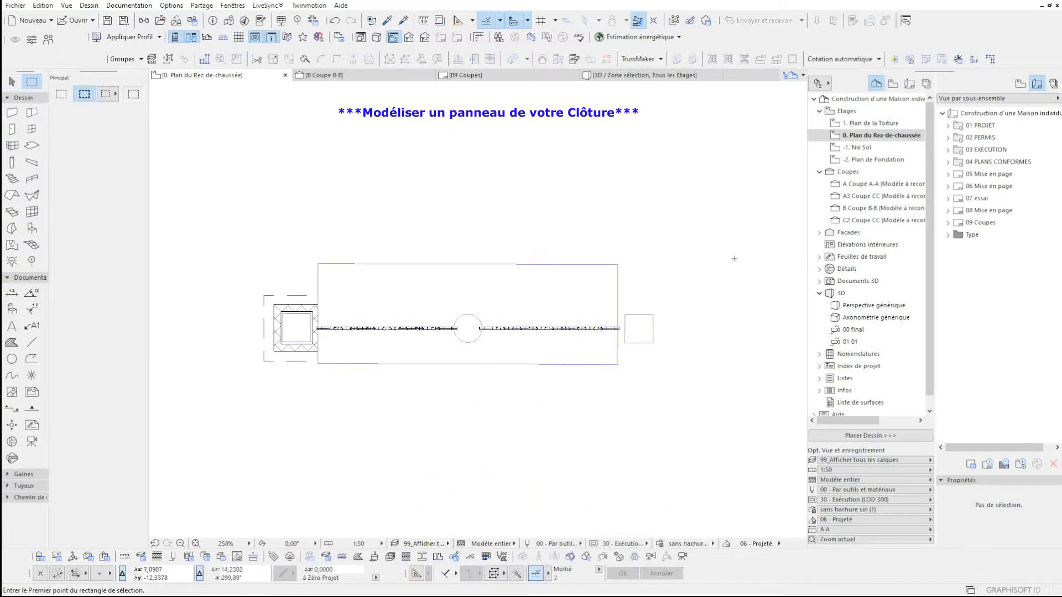
left_click(715, 187)
left_click(221, 455)
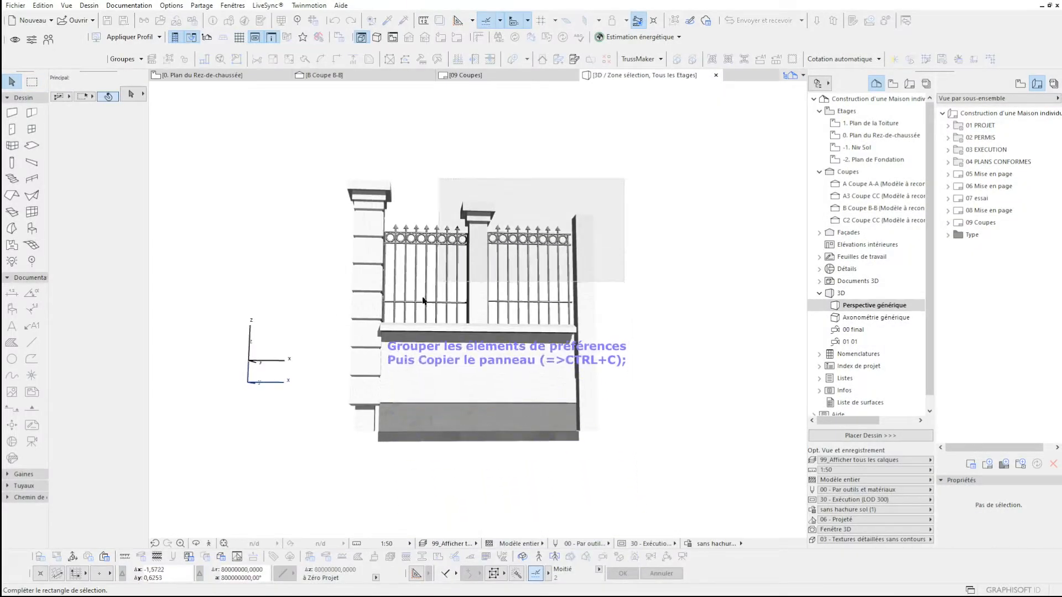
Select every element of the fence panel in the 3D view and group them.
left_click(331, 427)
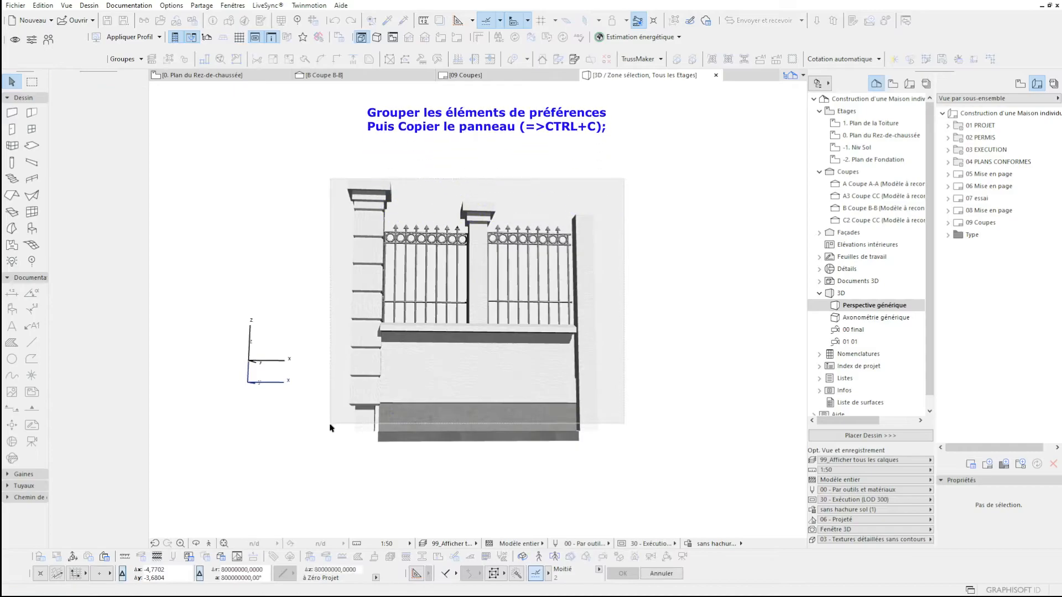
left_click(141, 58)
left_click(133, 78)
left_click(653, 375)
middle_click_drag(646, 339, 609, 383, "shift")
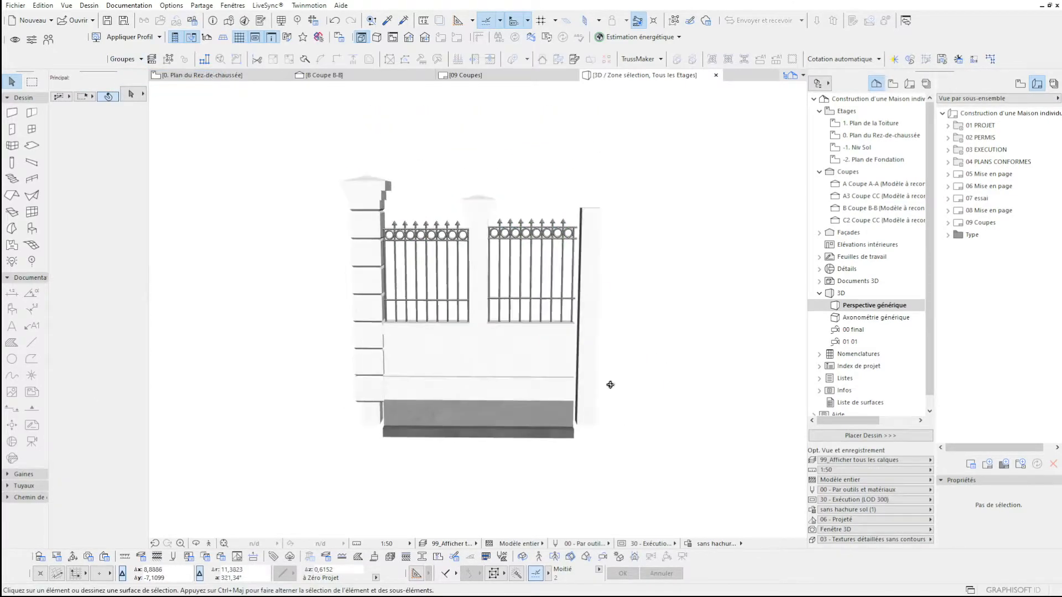
Check the panel's grouping in 3D, then copy the grouped fence panel from the ground floor plan.
left_click(509, 356)
left_click(615, 369)
key("F2")
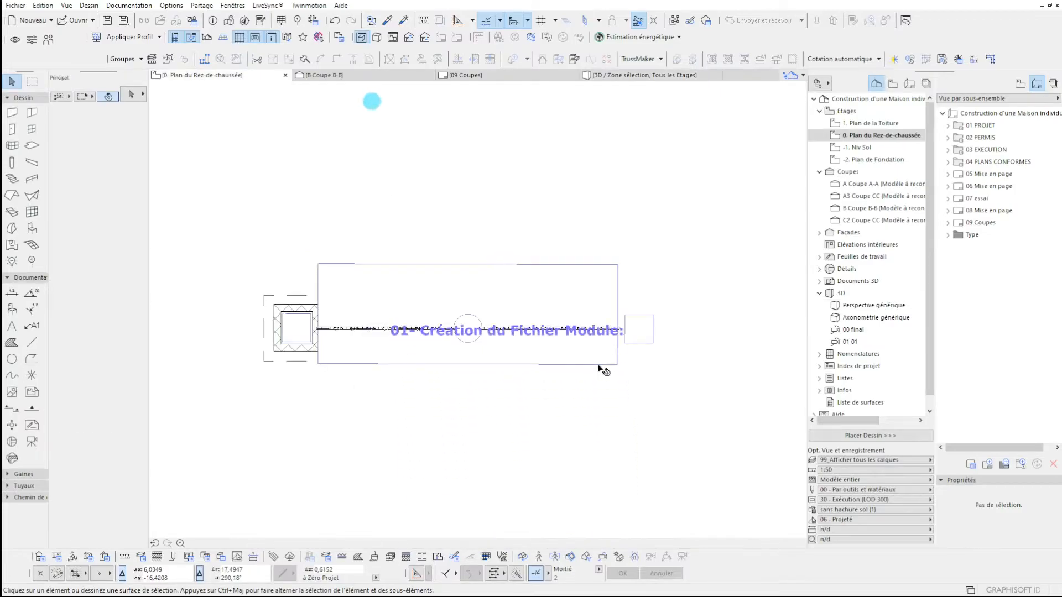
left_click(636, 335)
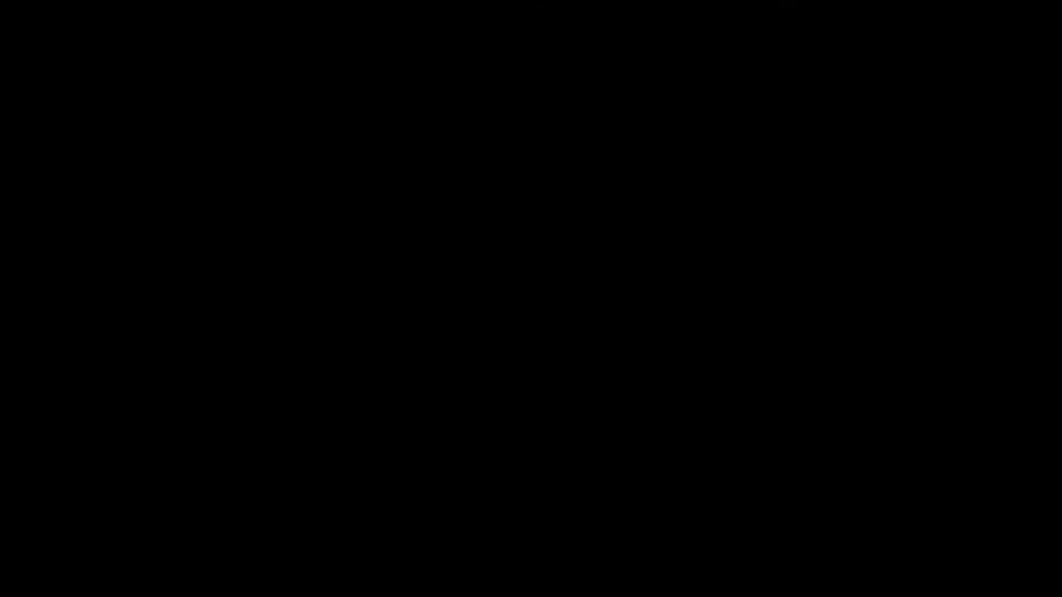
Paste the copied fence panel into the ground floor plan of a new project file and inspect it in 3D.
key("ctrl+v")
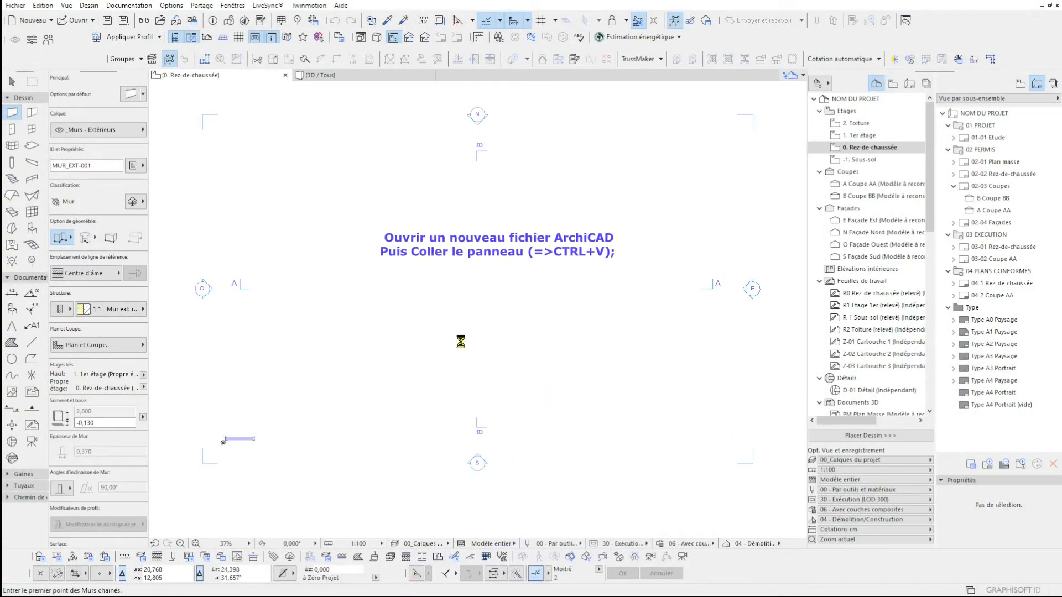
left_click(607, 269)
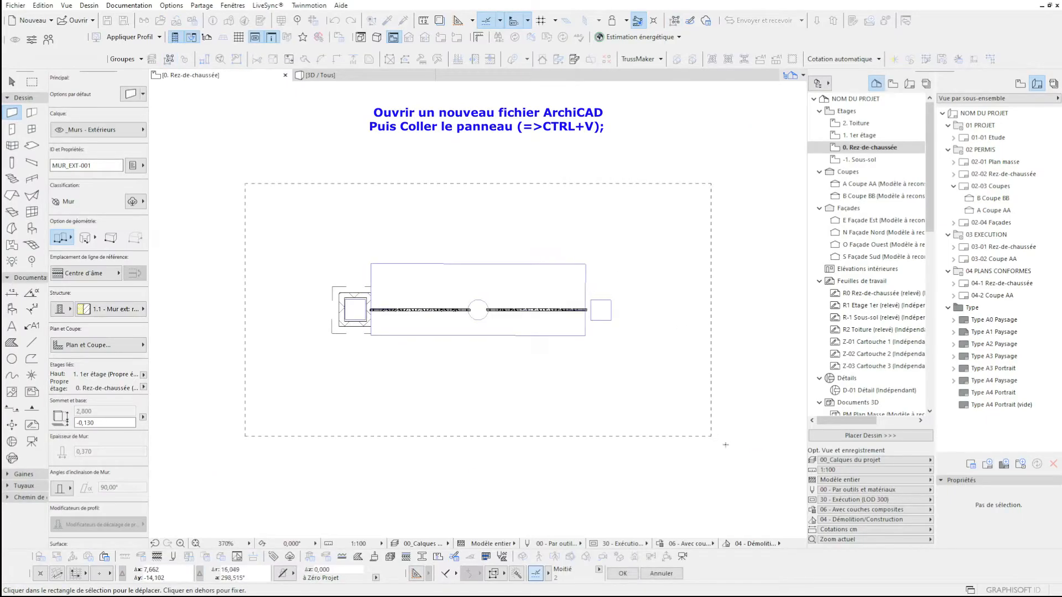
left_click(783, 389)
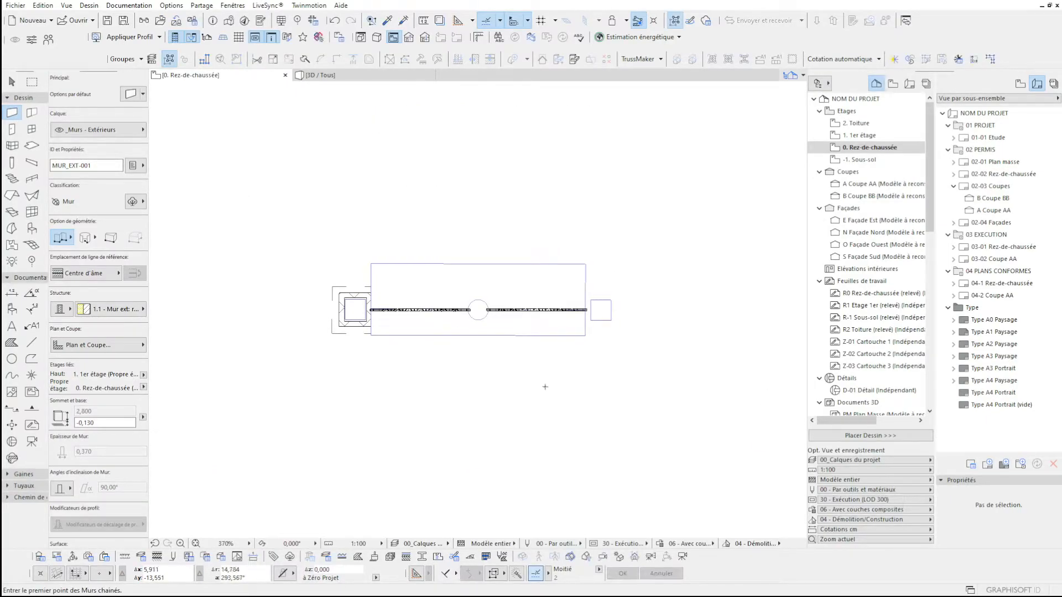
key("F3")
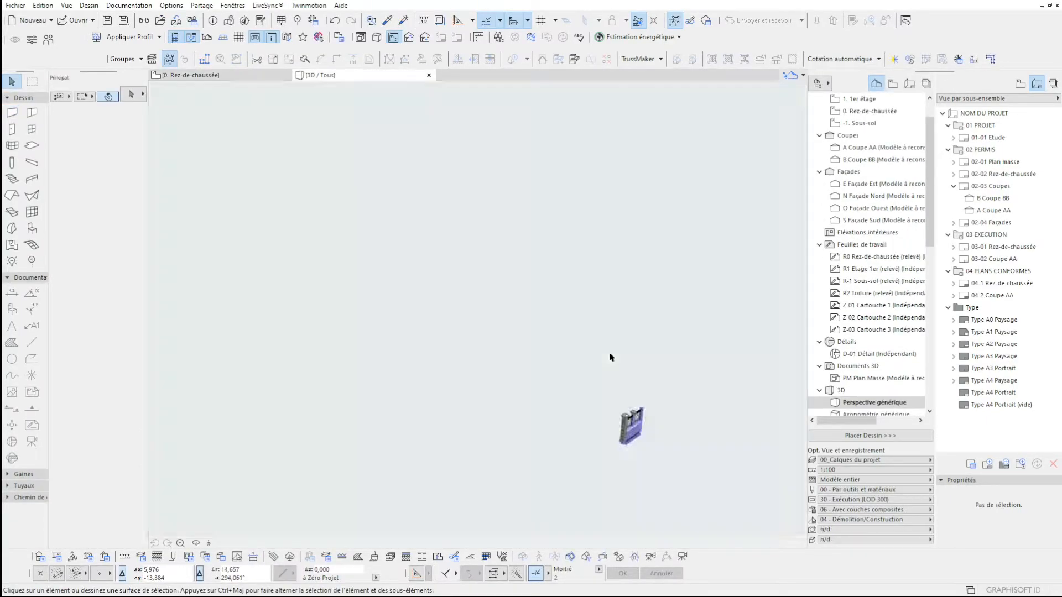
scroll(645, 455, "up", 5)
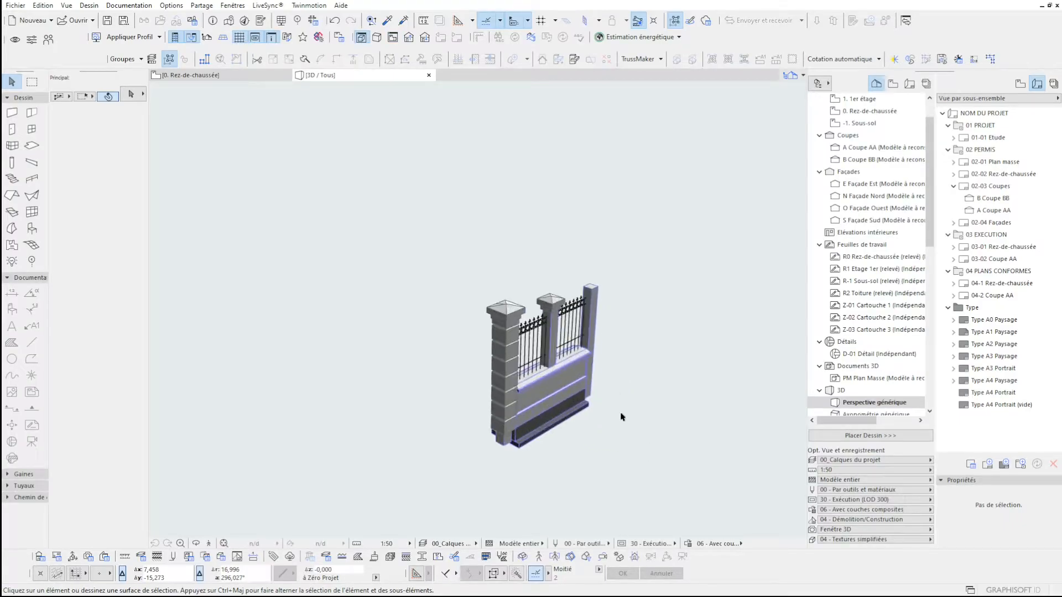
middle_click_drag(711, 406, 583, 373, "shift")
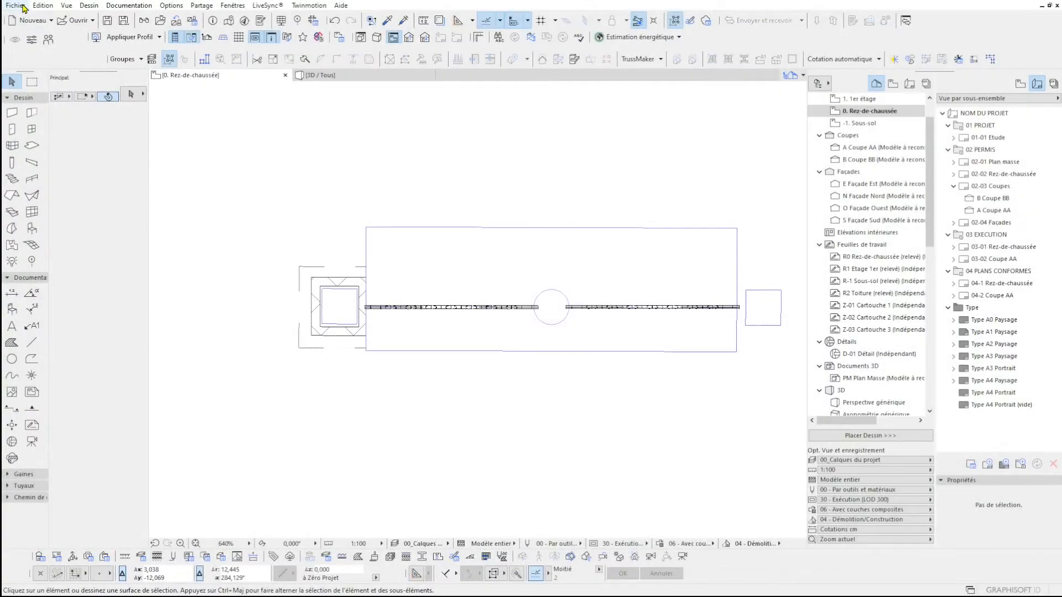
Save the plan to the desktop as the module file "Cloture .mod", including all storeys and with file compaction on.
left_click(15, 5)
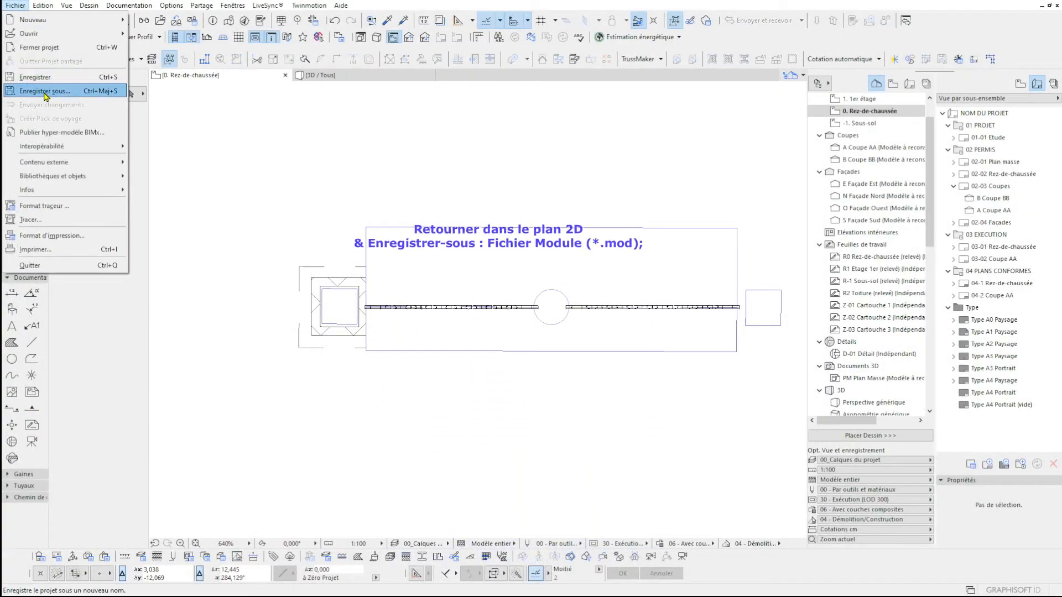
left_click(46, 92)
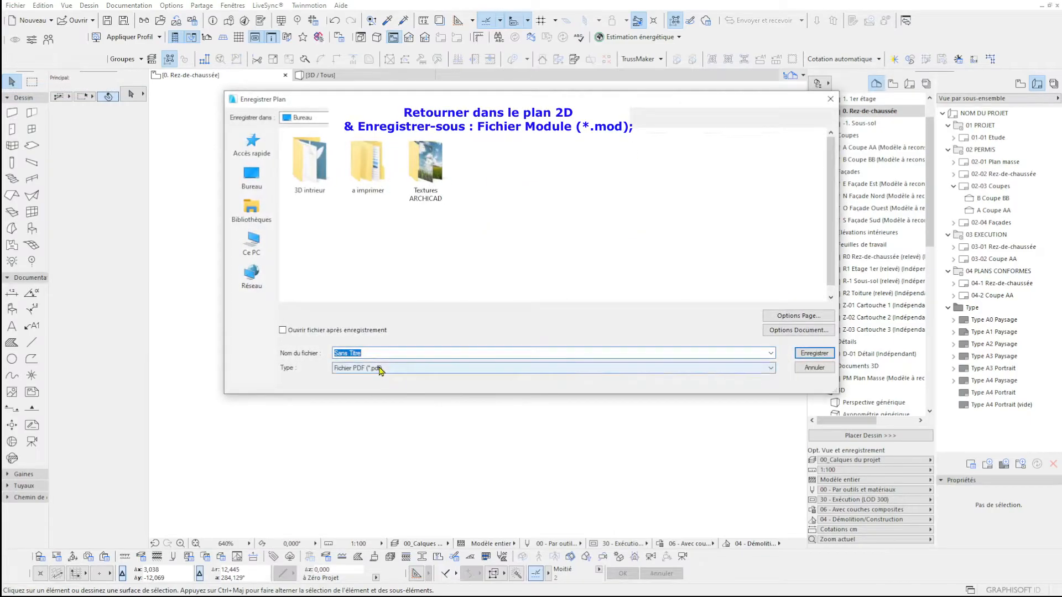
left_click(380, 368)
left_click(365, 387)
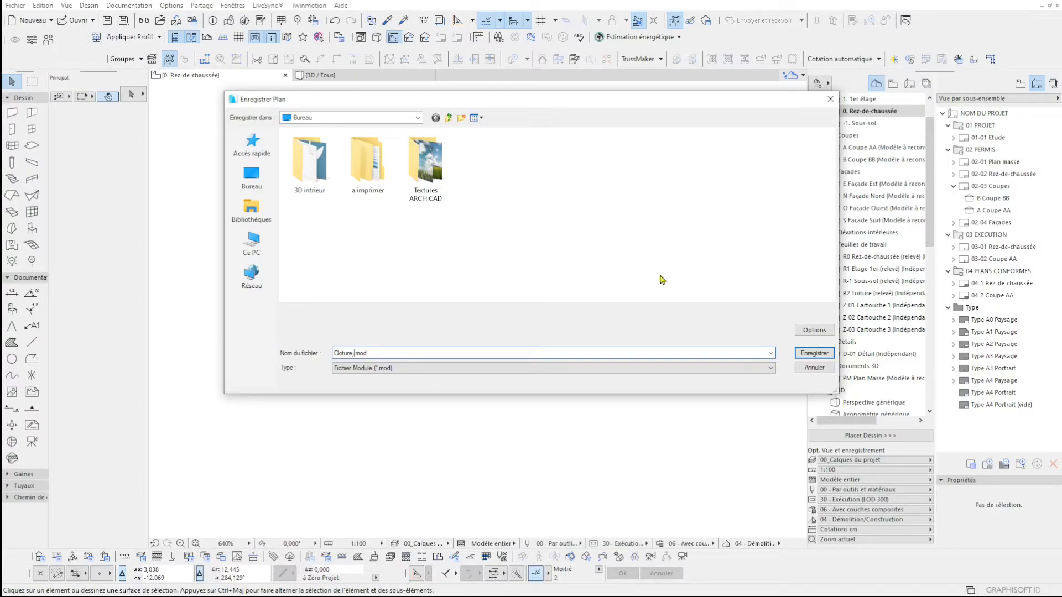
left_click(805, 331)
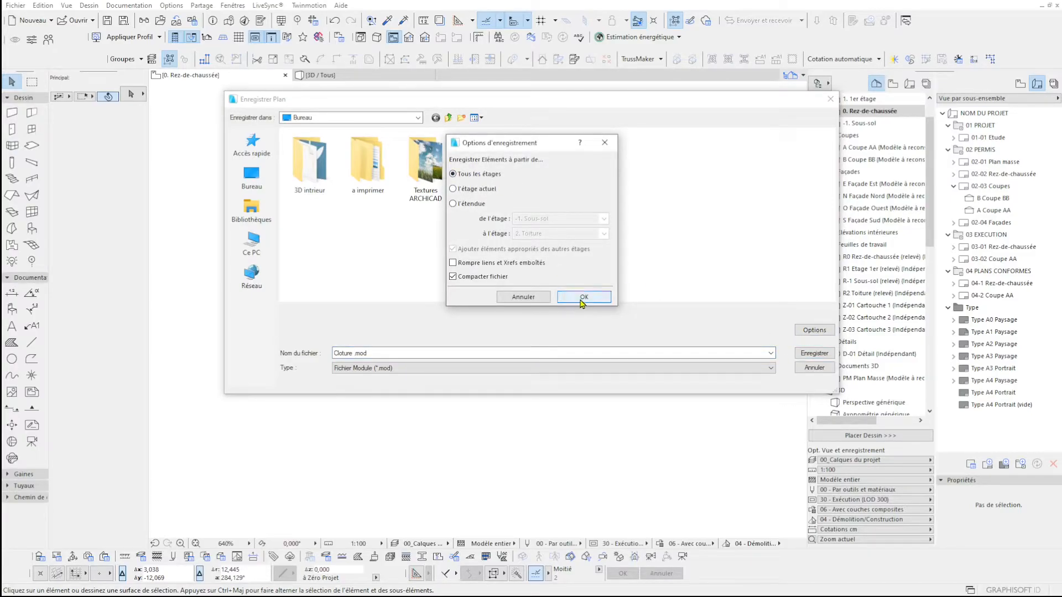
left_click(582, 298)
left_click(823, 358)
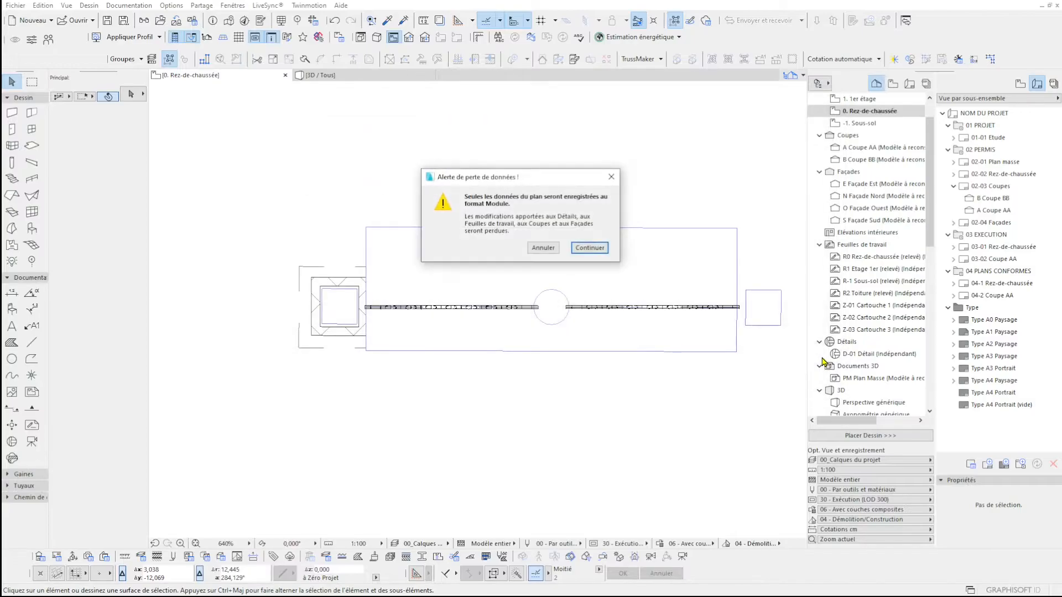
left_click(586, 248)
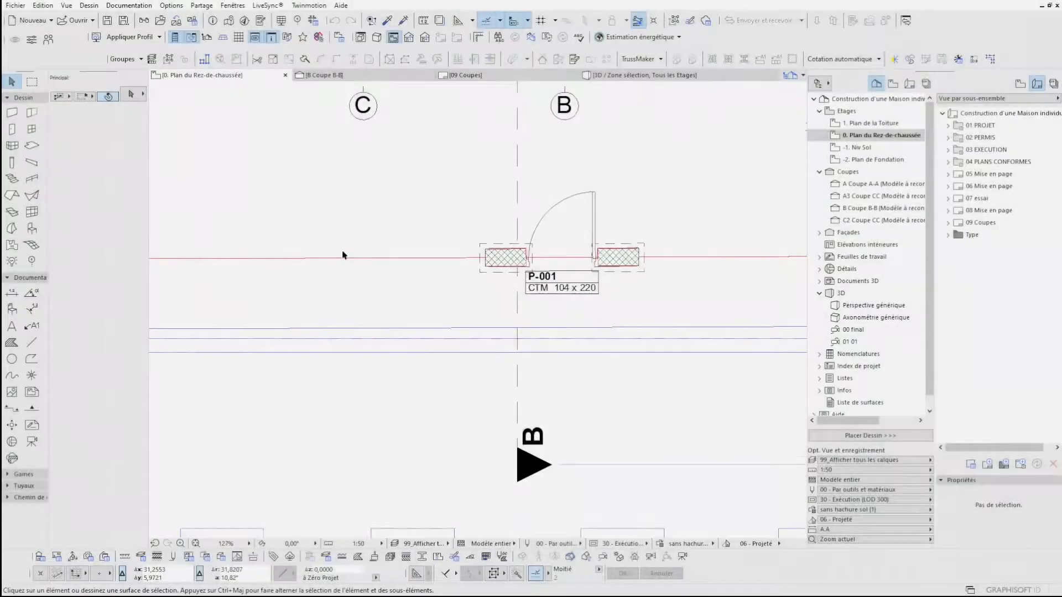
In the original house project, load the Cloture module file with all its storeys as the linked module for placement.
scroll(514, 289, "down", 5)
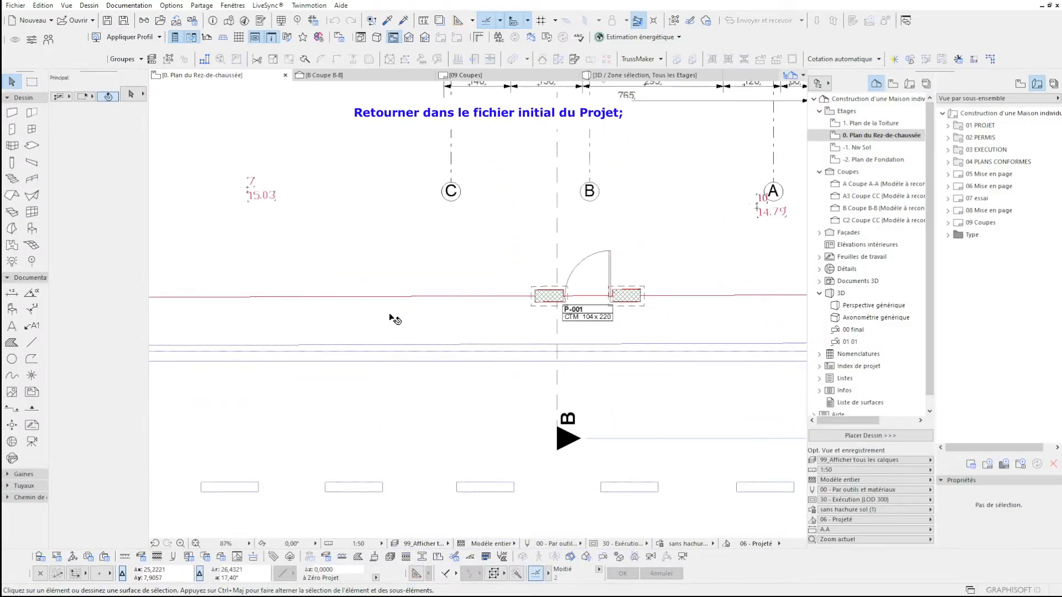
scroll(415, 312, "up", 2)
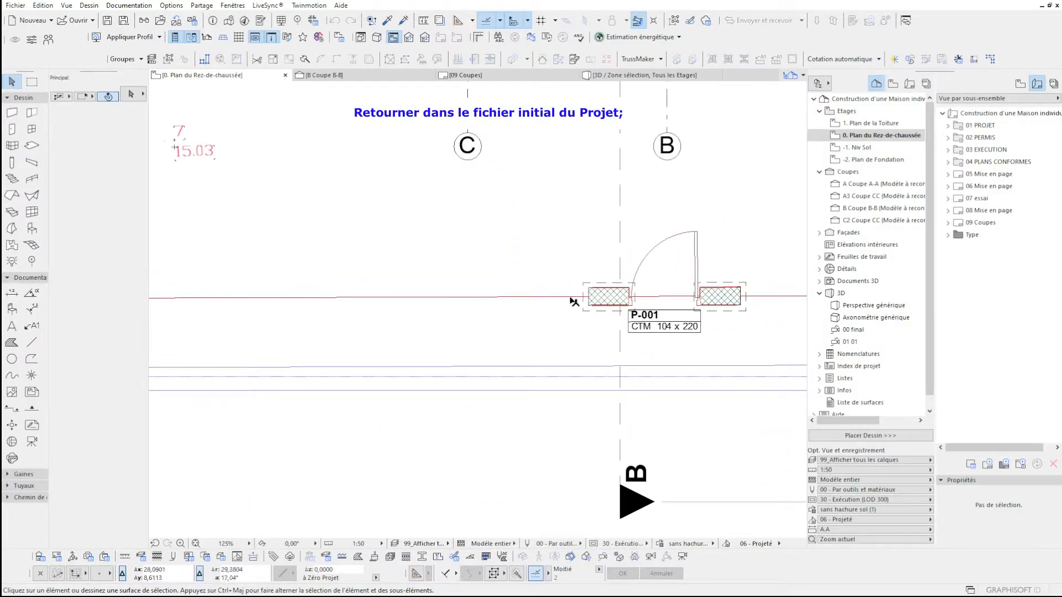
left_click(15, 5)
mouse_move(78, 163)
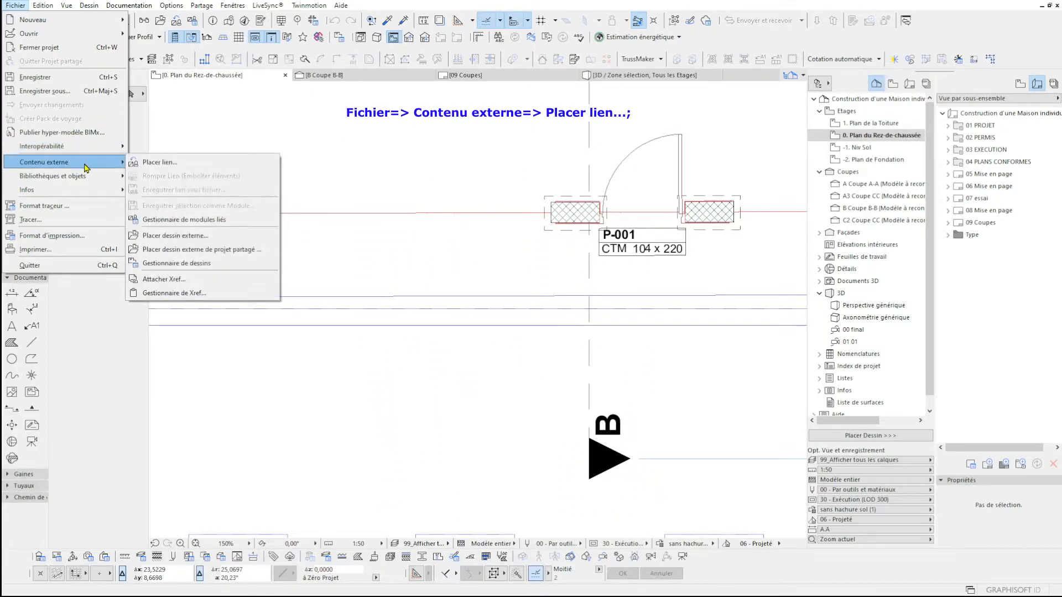
left_click(220, 162)
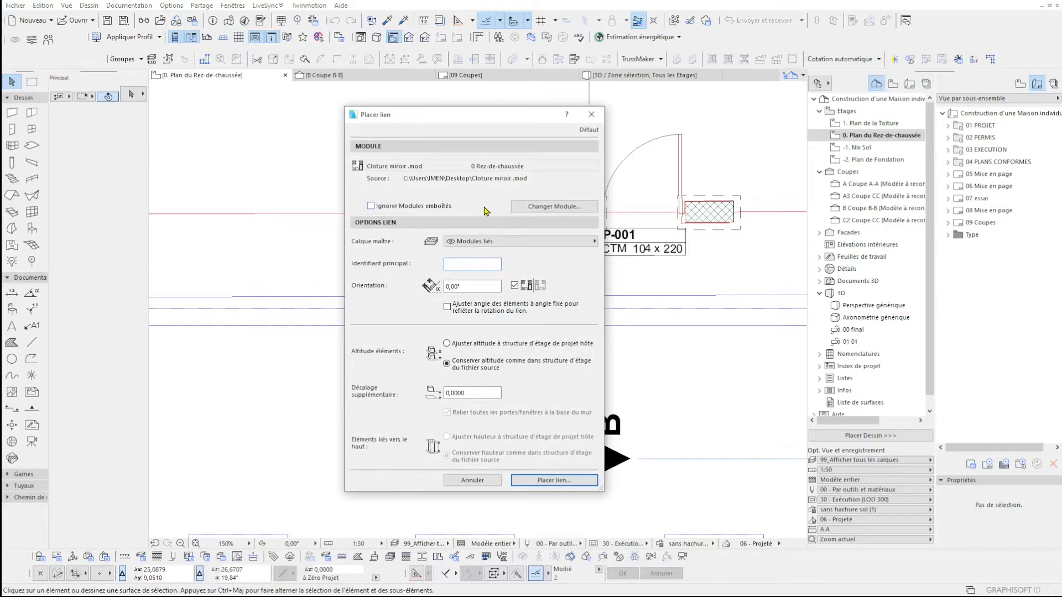
left_click(552, 208)
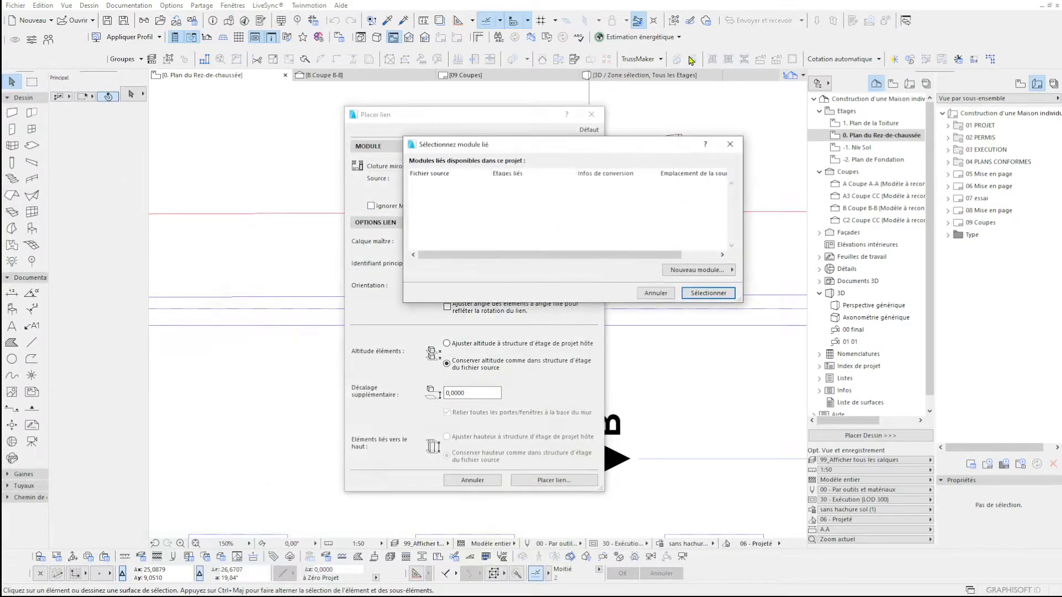
left_click(720, 273)
left_click(759, 268)
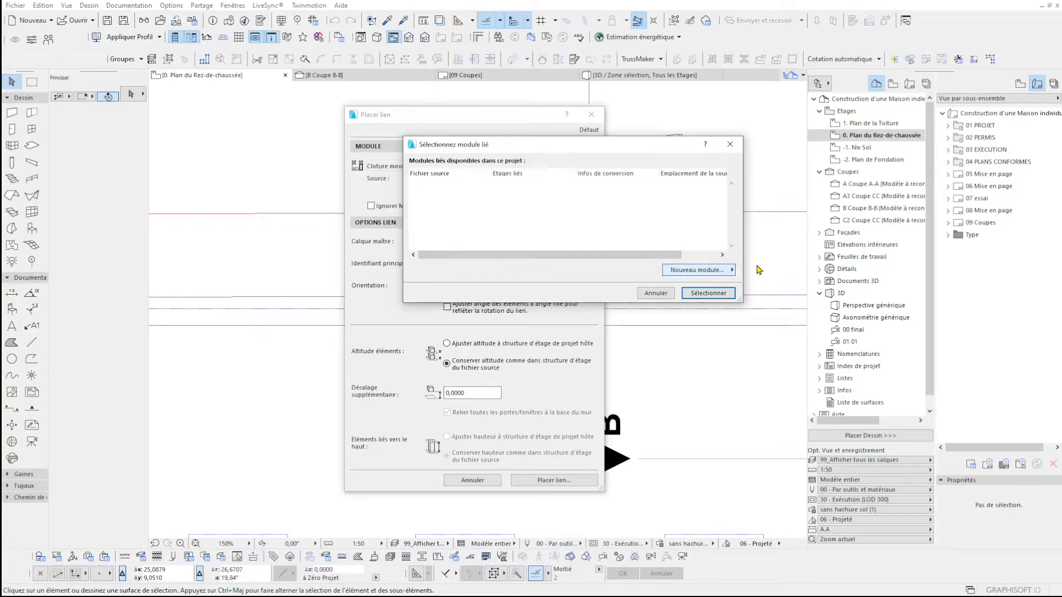
left_click(512, 177)
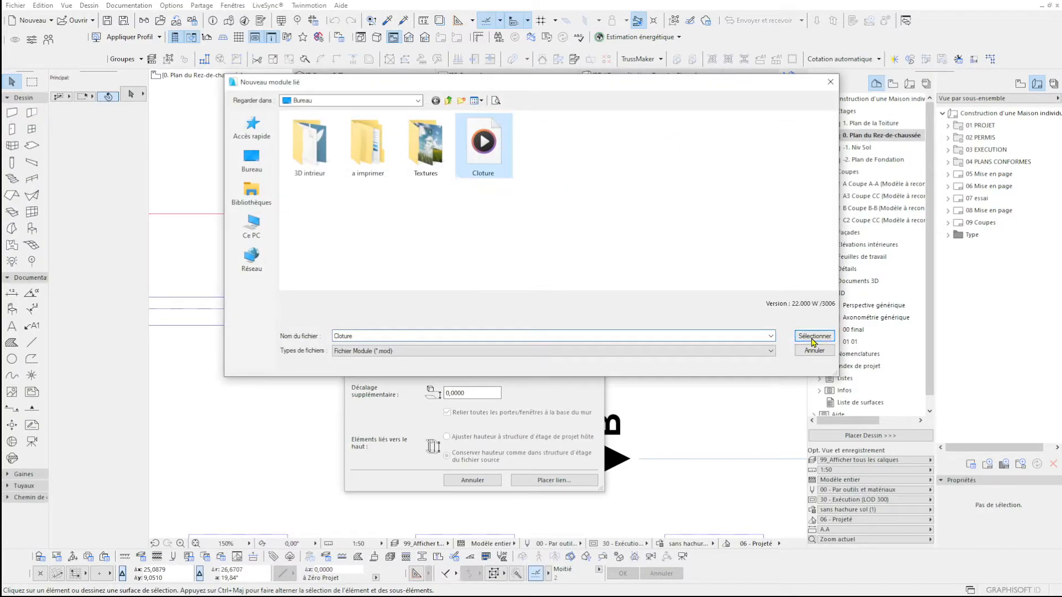
left_click(814, 338)
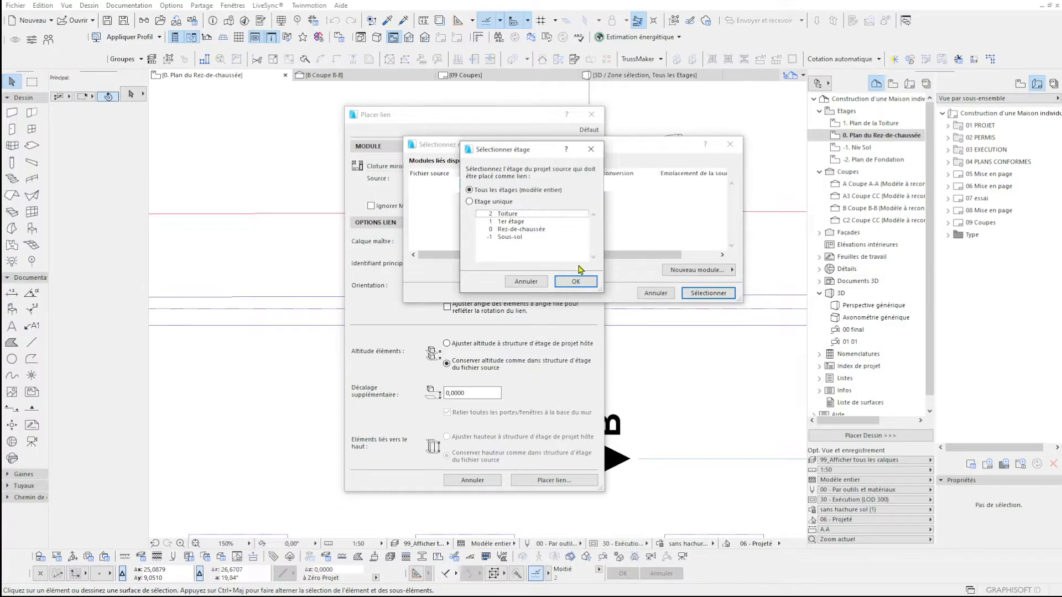
left_click(583, 283)
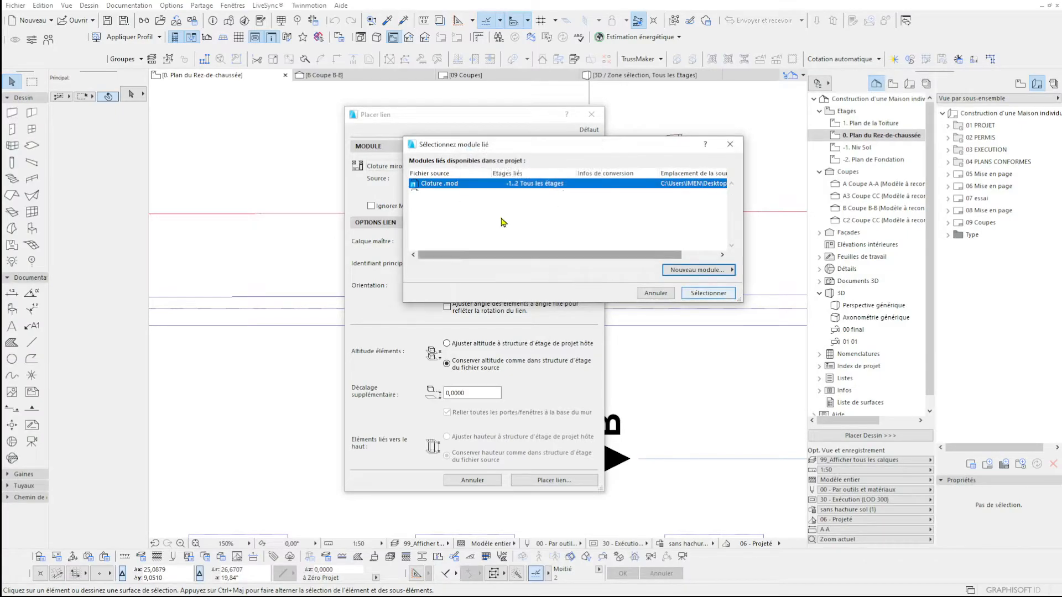
left_click(707, 294)
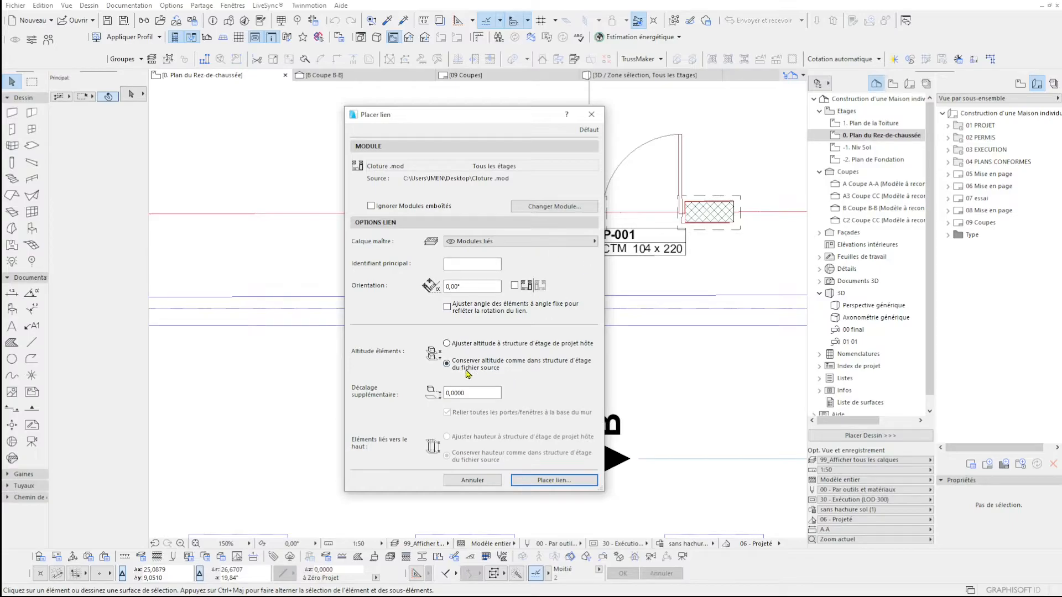
Place the Cloture link at the centre of the current view, matching its Rez-de-chaussée storey to the host's ground floor.
left_click(555, 480)
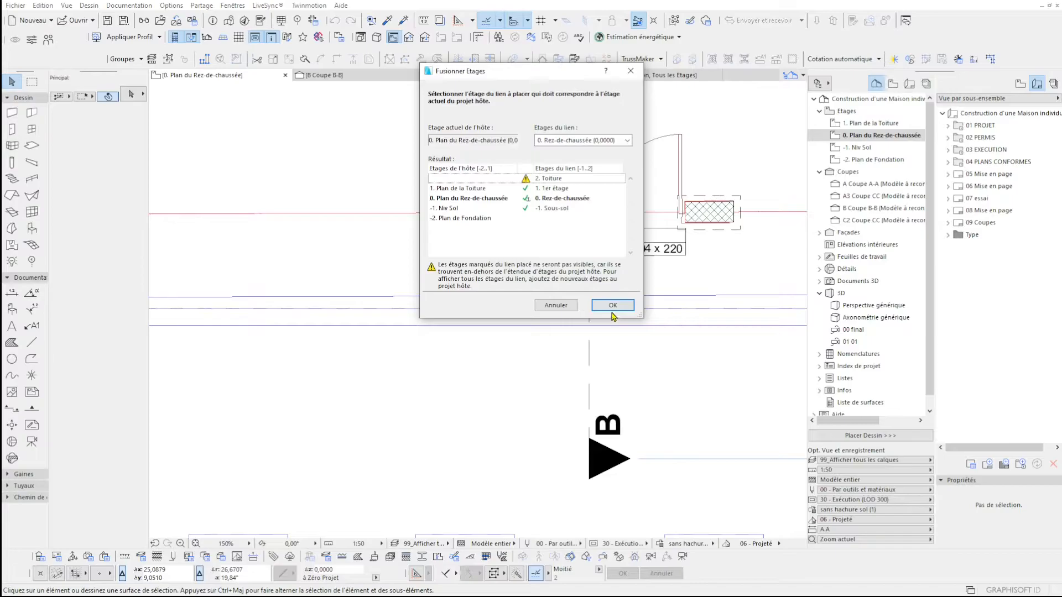
left_click(575, 199)
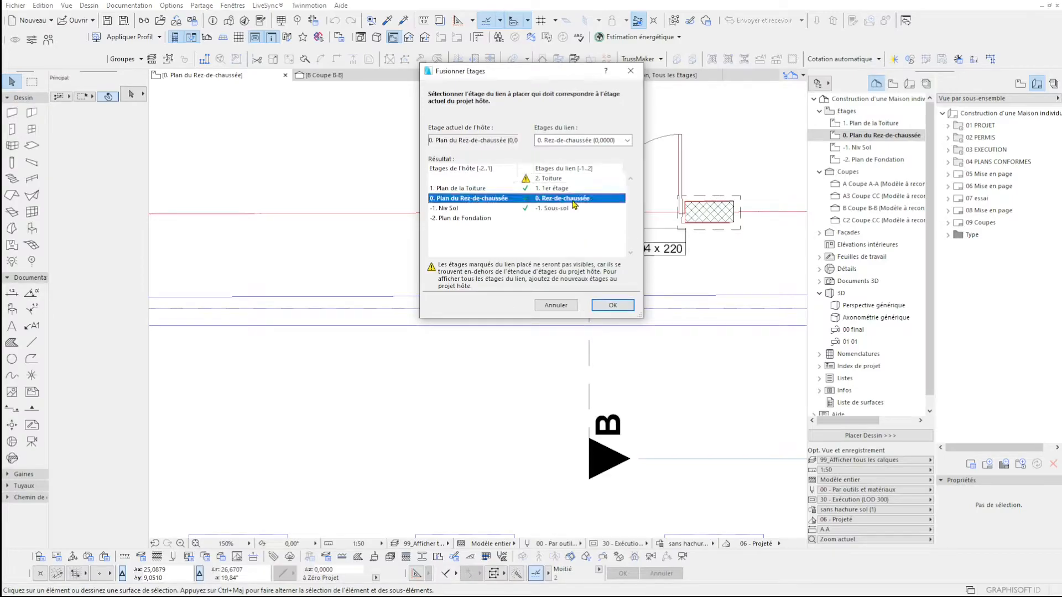
left_click(611, 306)
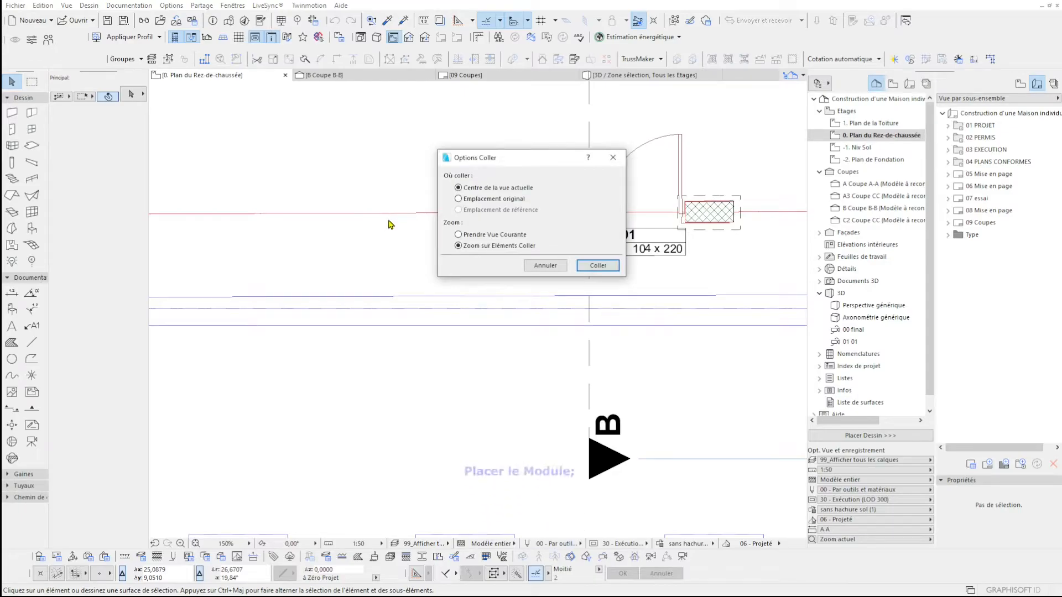
left_click(599, 267)
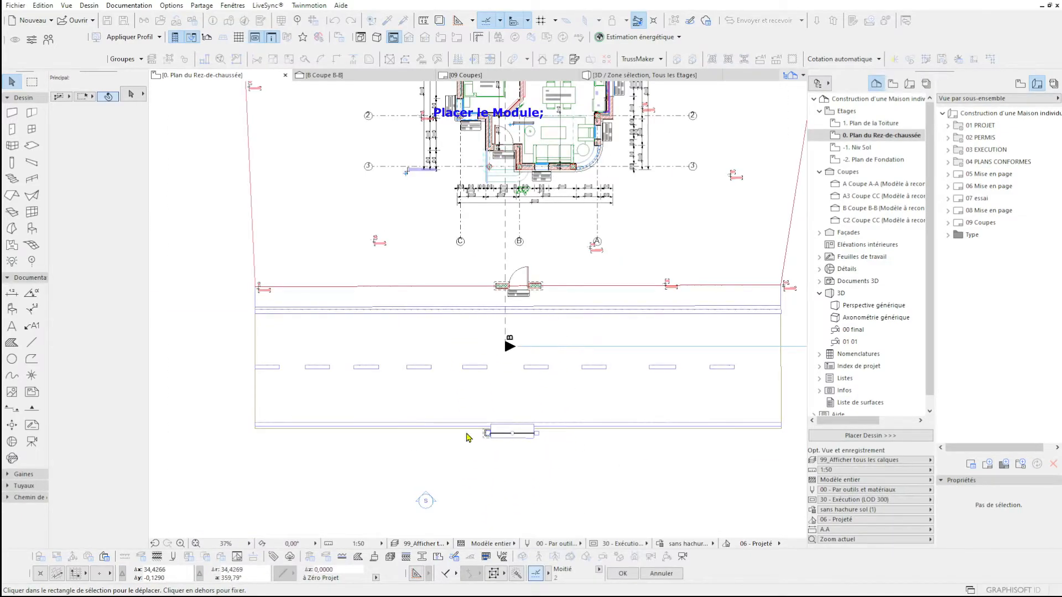
left_click(468, 438)
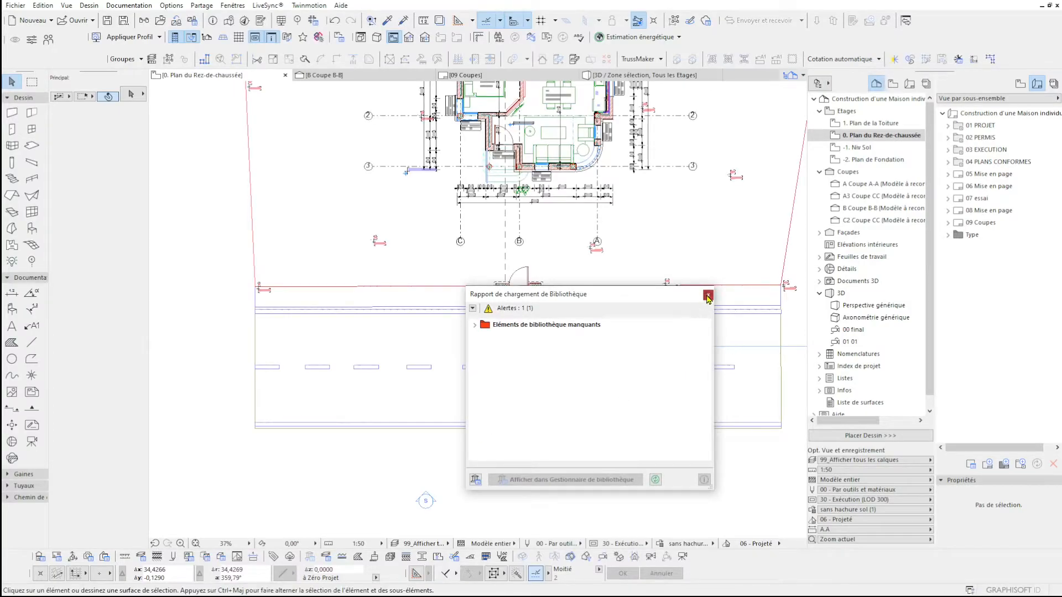
left_click(708, 297)
Close the library loading report and move the fence module by its gate-side end onto the boundary line beside the gate's left pillar.
left_click(514, 434)
scroll(553, 431, "up", 7)
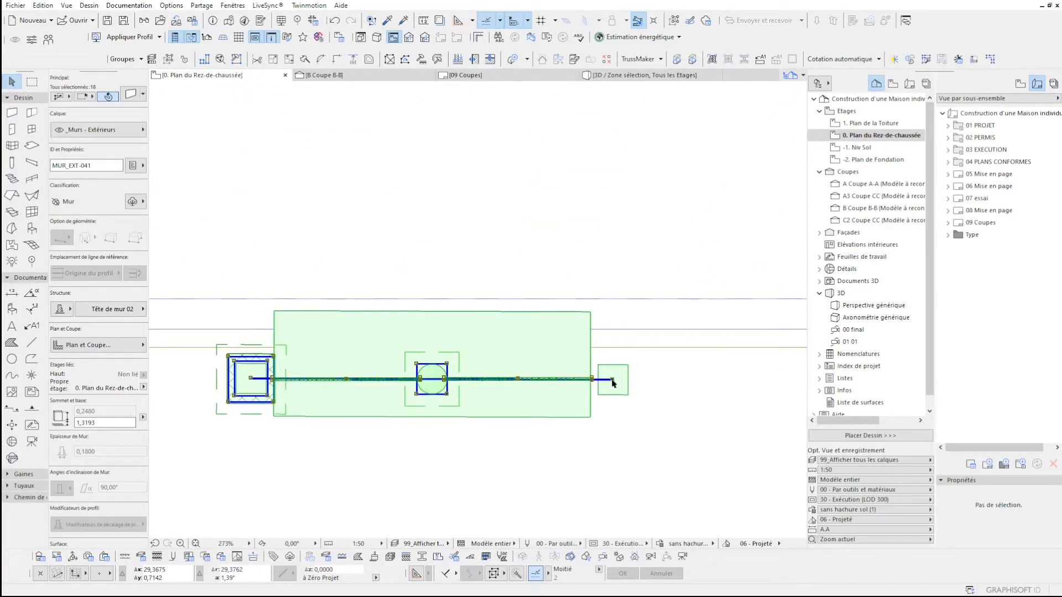
left_click(611, 382)
scroll(590, 505, "down", 5)
scroll(501, 179, "up", 5)
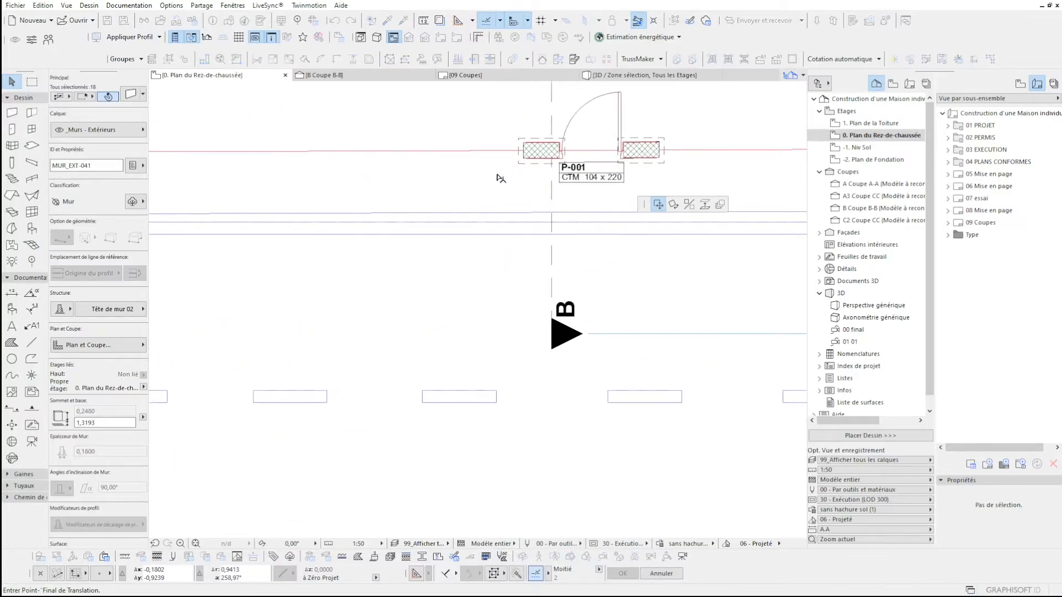
scroll(475, 147, "up", 3)
scroll(475, 146, "up", 3)
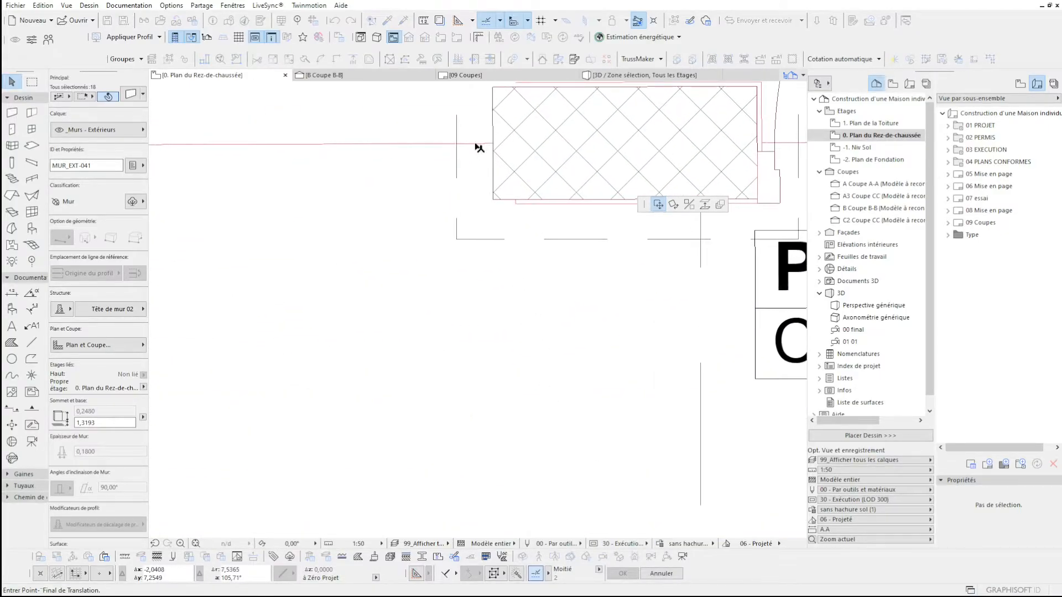
left_click(476, 146)
Rotate the fence module about its gate-side end so its axis lies along the plot's front boundary line.
scroll(505, 237, "down", 5)
scroll(213, 224, "up", 3)
scroll(348, 243, "down", 3)
key("ctrl+e")
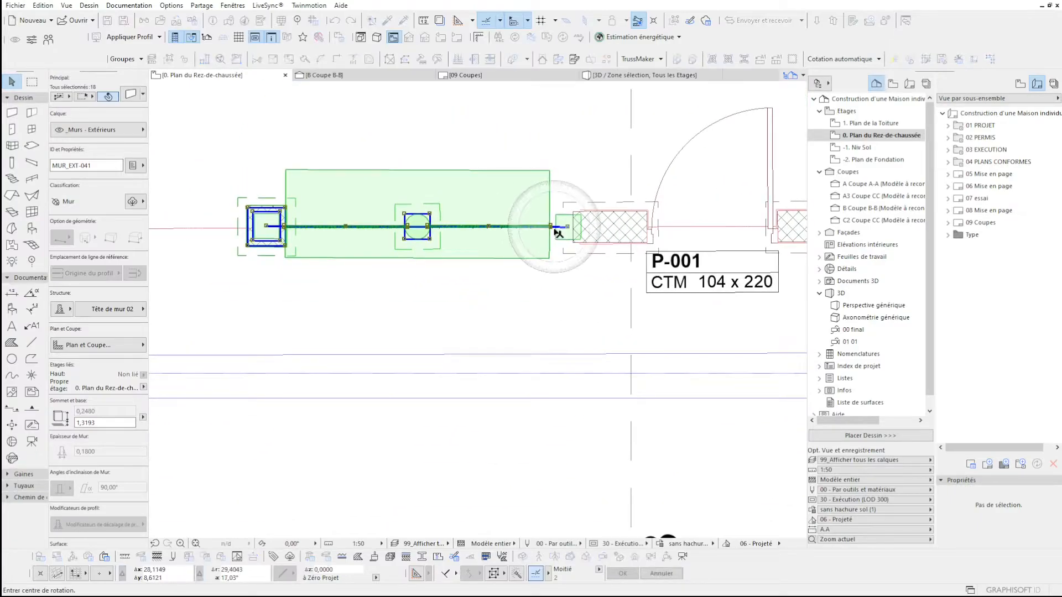
left_click(568, 229)
scroll(266, 226, "up", 5)
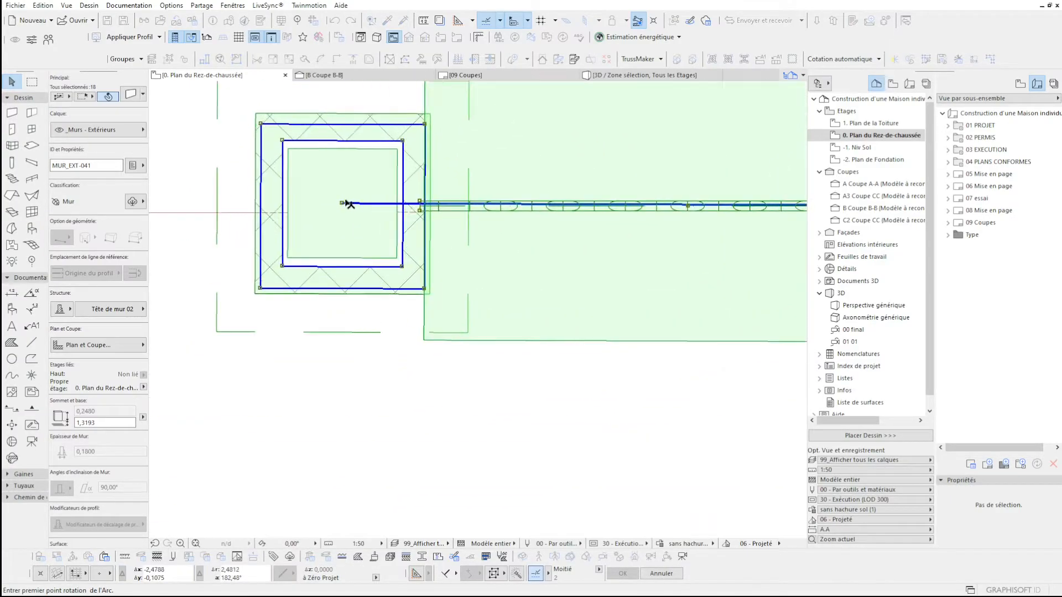
left_click(266, 226)
left_click(340, 215)
scroll(170, 284, "down", 6)
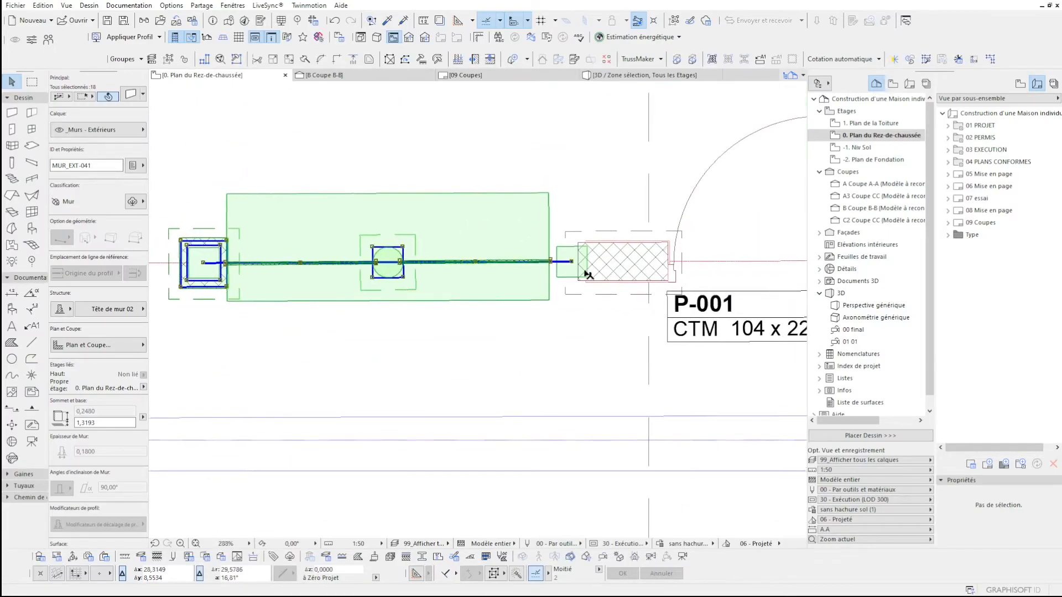
Move the fence module along the boundary so its wall end sits flush against the gate pillar.
scroll(586, 270, "up", 5)
key("ctrl+d")
left_click(565, 189)
scroll(570, 320, "down", 5)
left_click(296, 248)
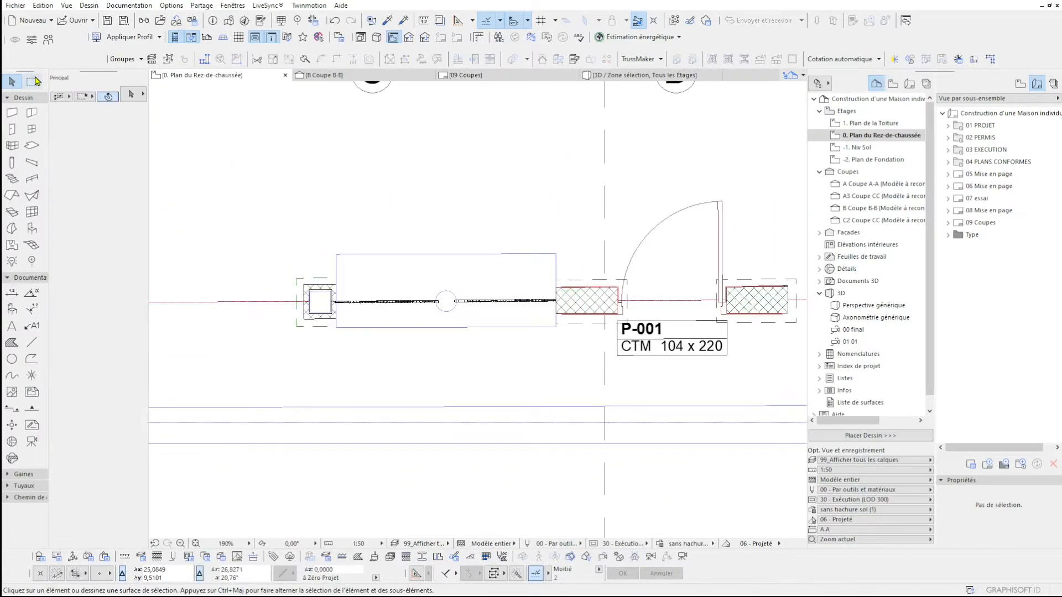
Show only the area around the fence module and gate in 3D and examine how the module meets the pillar.
left_click(32, 81)
scroll(305, 264, "down", 2)
left_click(703, 191)
left_click(228, 469)
key("F5")
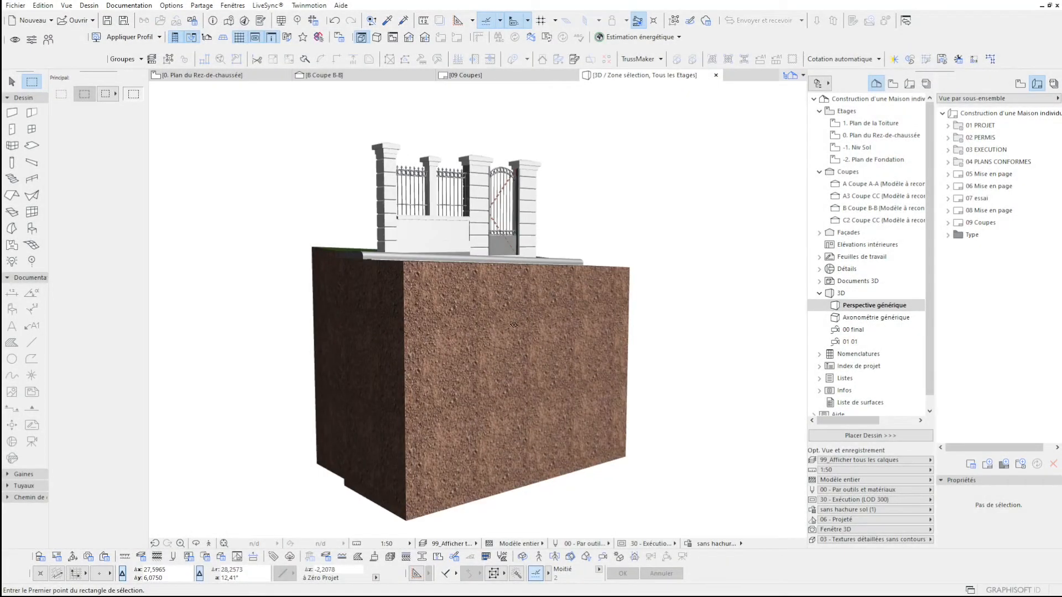
scroll(514, 324, "up", 5)
left_click(196, 544)
left_click_drag(520, 266, 473, 257)
scroll(483, 271, "up", 1)
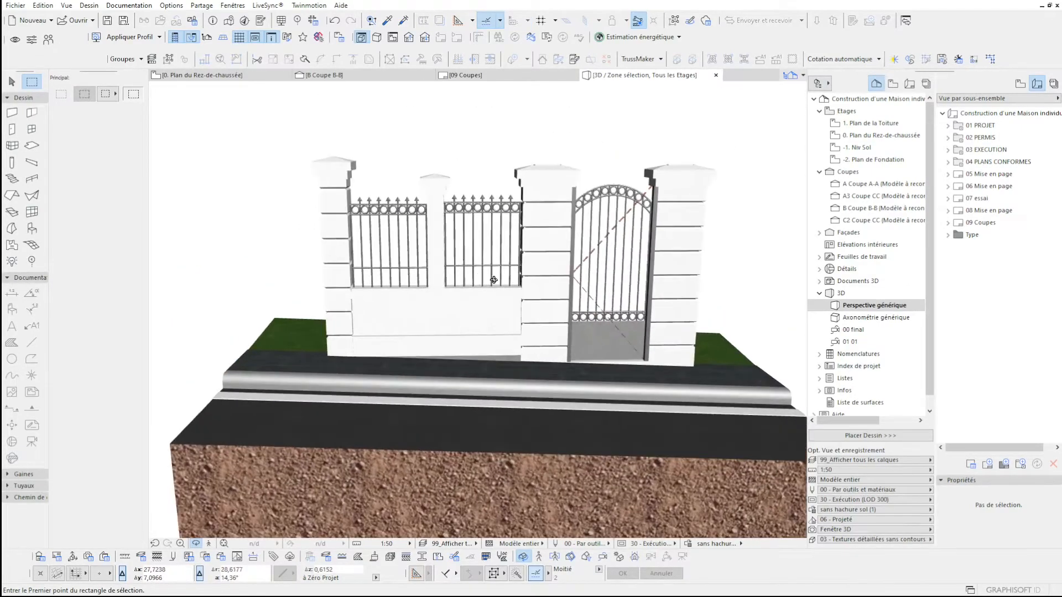
key("Escape")
key("Escape")
left_click(466, 311)
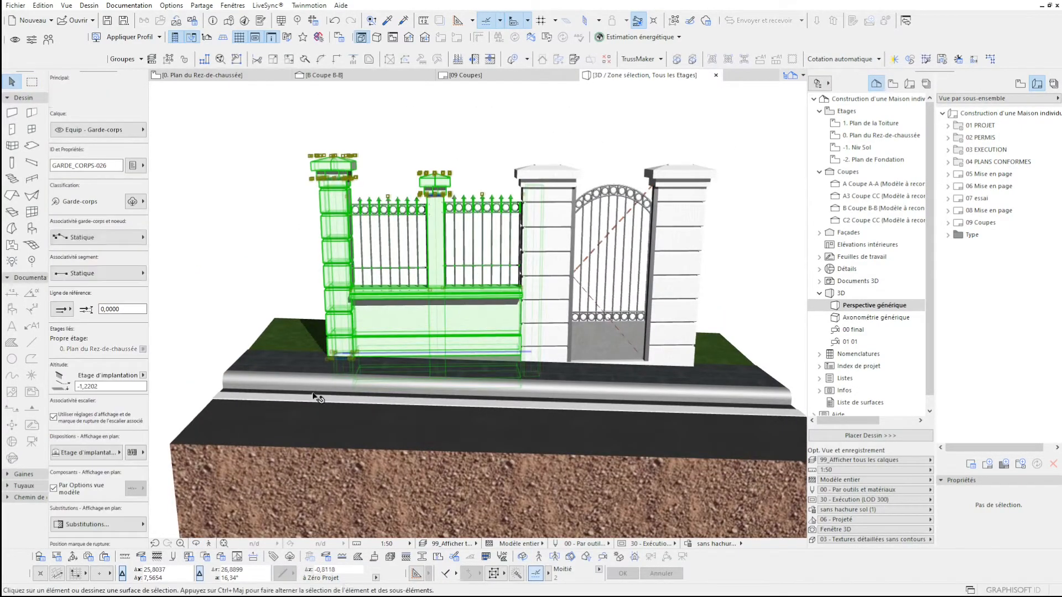
key("Escape")
Return to the ground floor plan and examine the plot boundary on both sides of the gate.
key("F2")
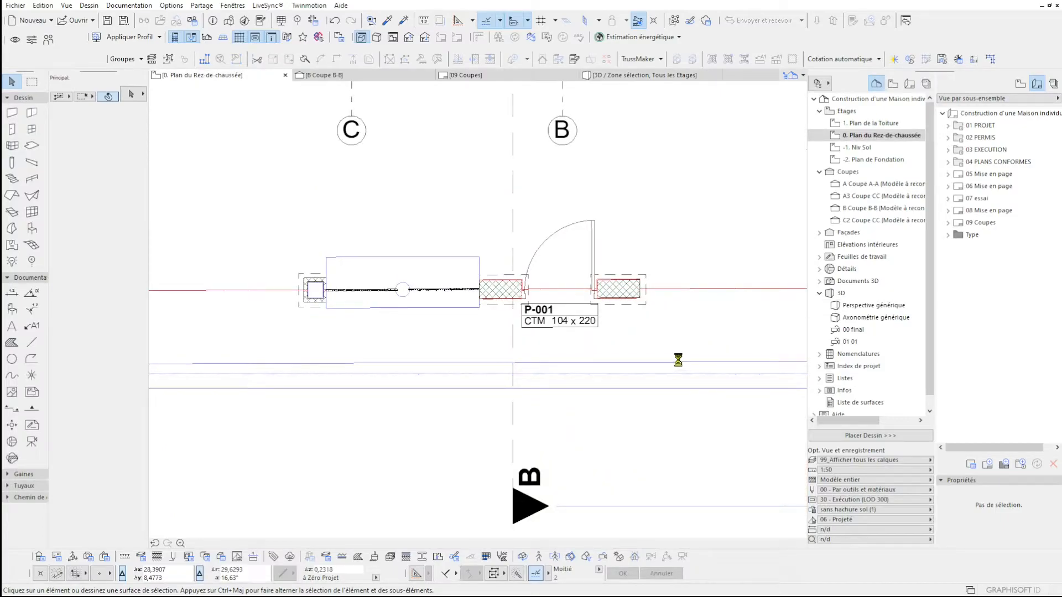
scroll(678, 360, "down", 4)
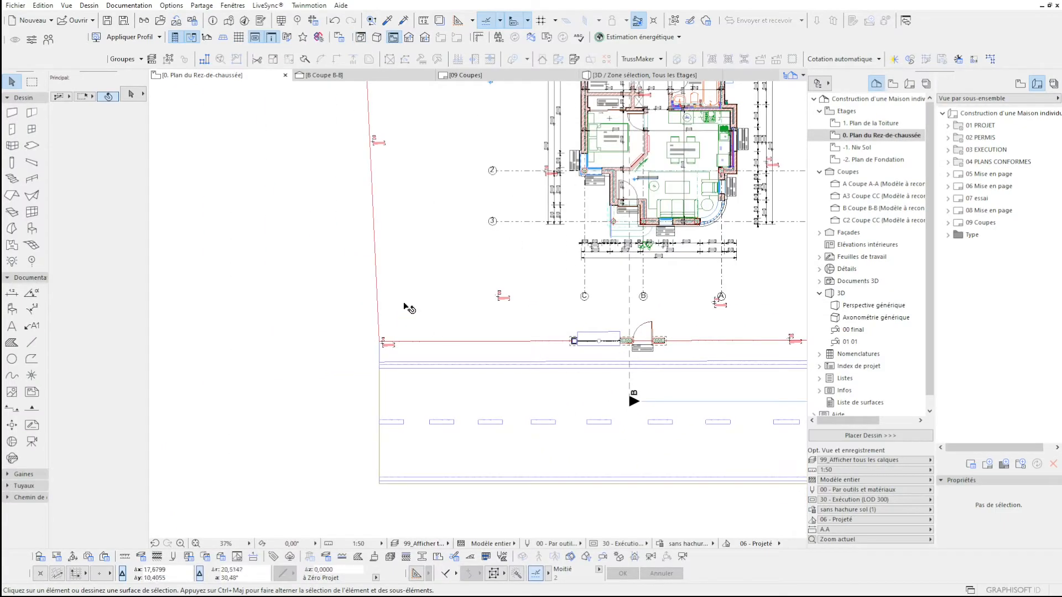
scroll(300, 246, "down", 3)
middle_click_drag(351, 240, 282, 263)
scroll(318, 233, "up", 2)
middle_click_drag(353, 268, 334, 286)
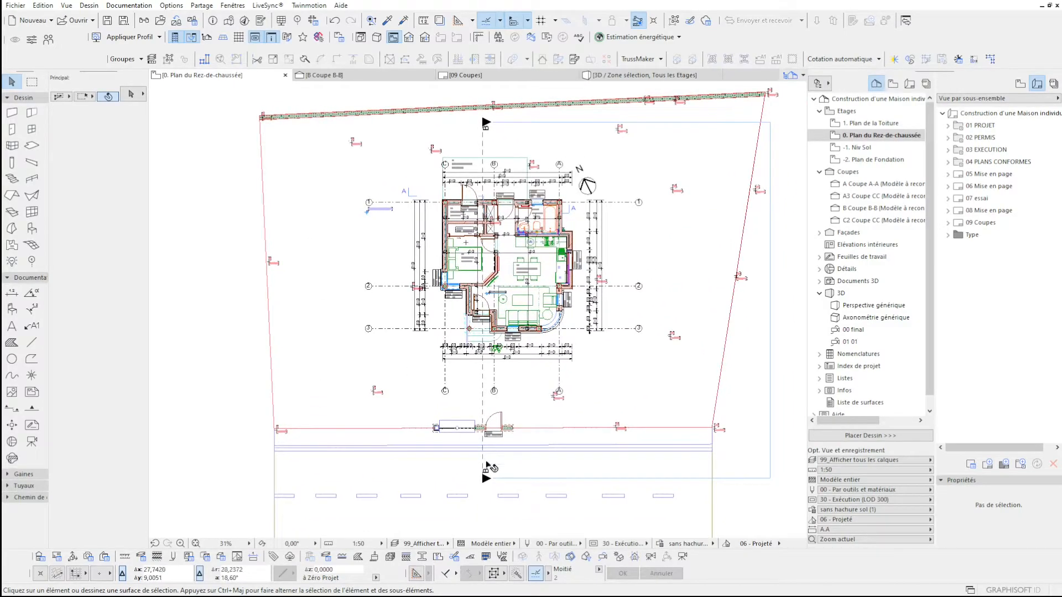
scroll(447, 462, "up", 5)
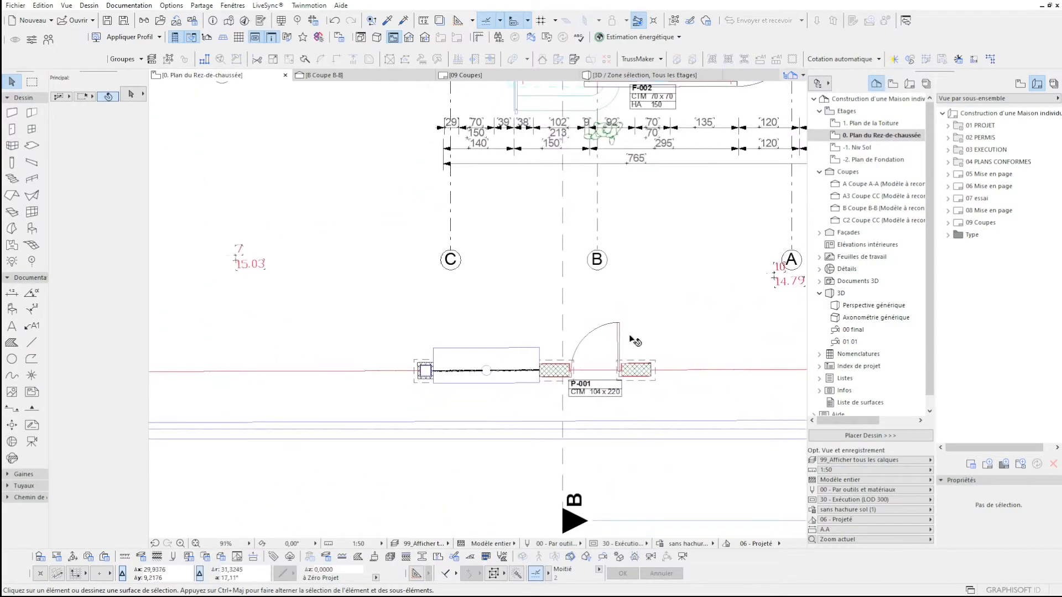
middle_click_drag(512, 371, 557, 270)
Set up duplication of the fence module by translation with increment and propagation, a vertical displacement of 0,2 and path selection before input.
left_click(556, 302)
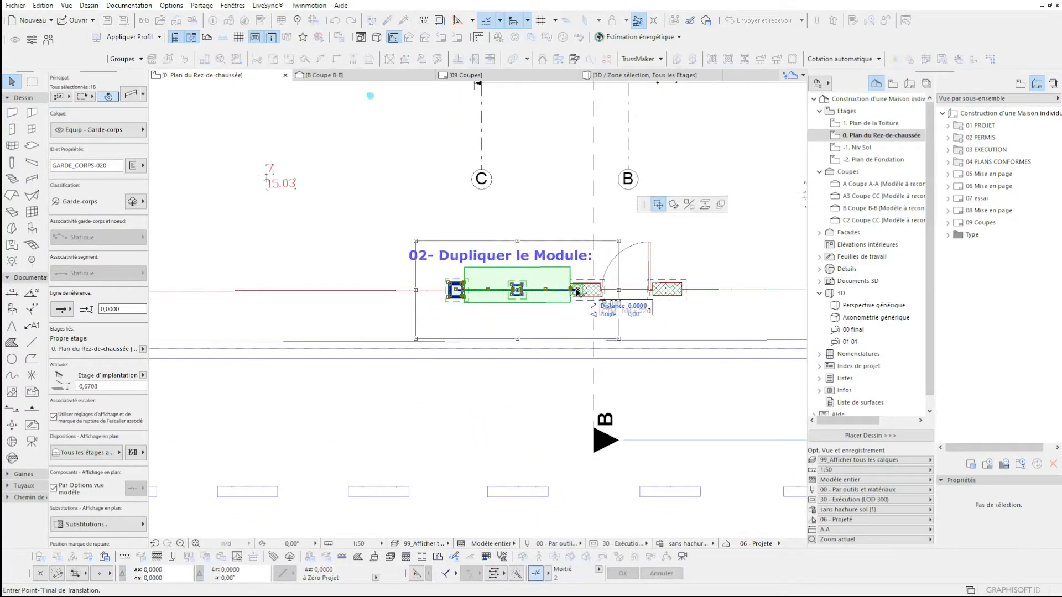
scroll(552, 299, "up", 2)
scroll(553, 299, "up", 1)
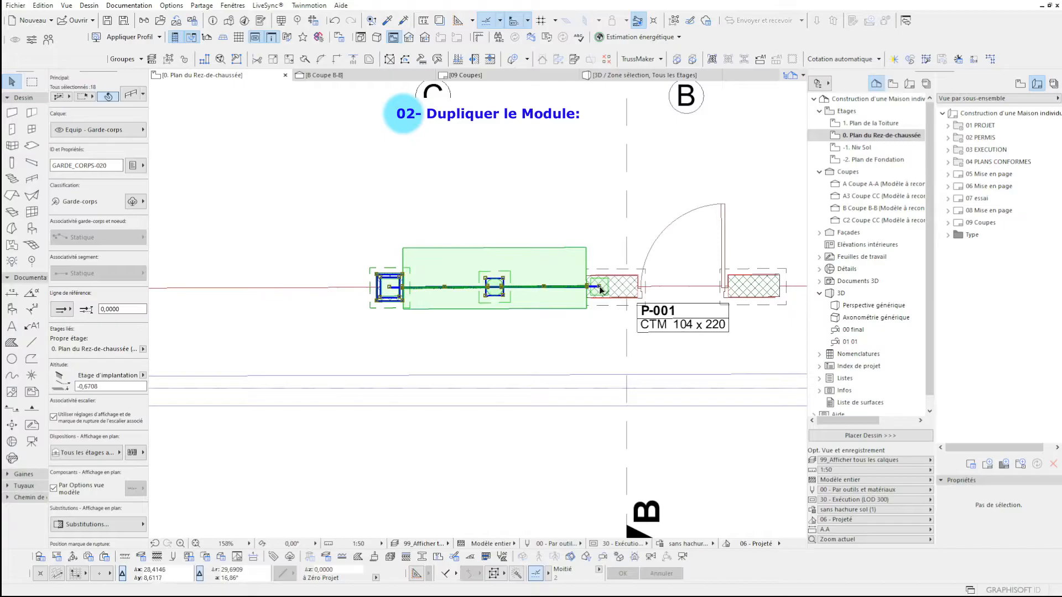
left_click(600, 288)
left_click(720, 204)
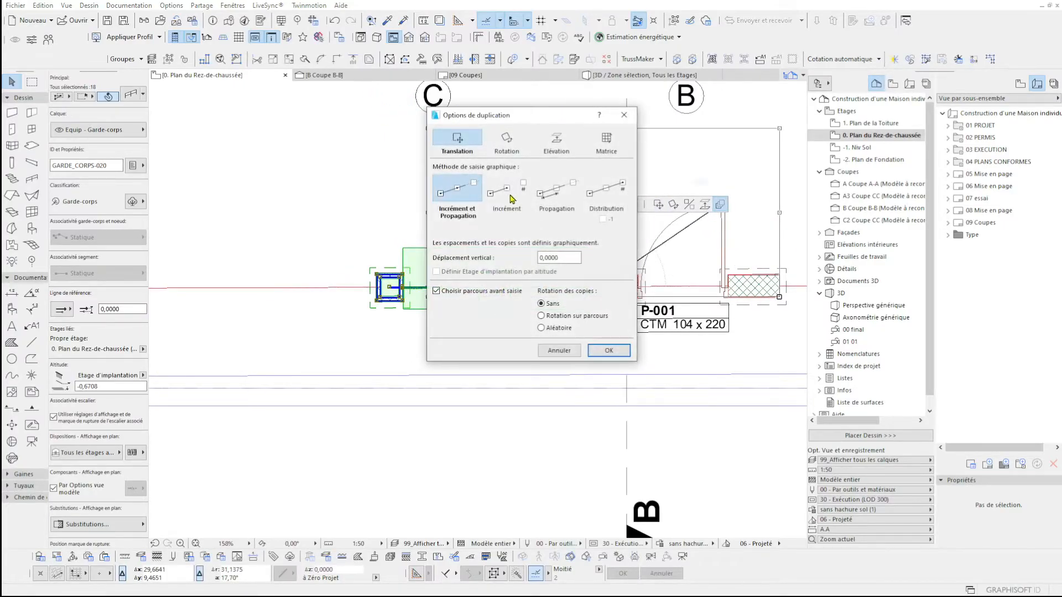
left_click_drag(542, 124, 510, 146)
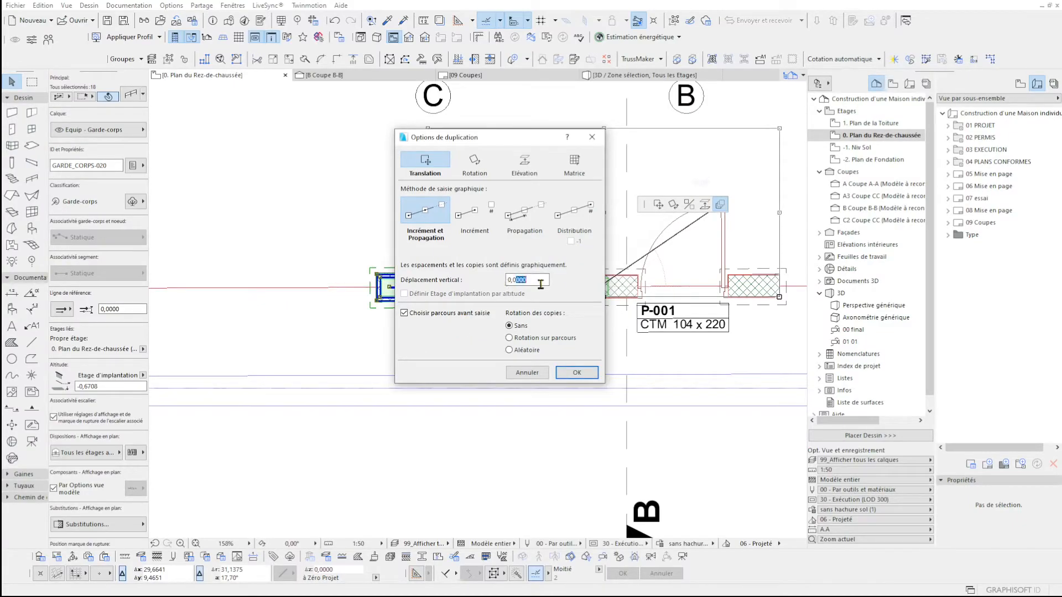
key("BackSpace")
type("1")
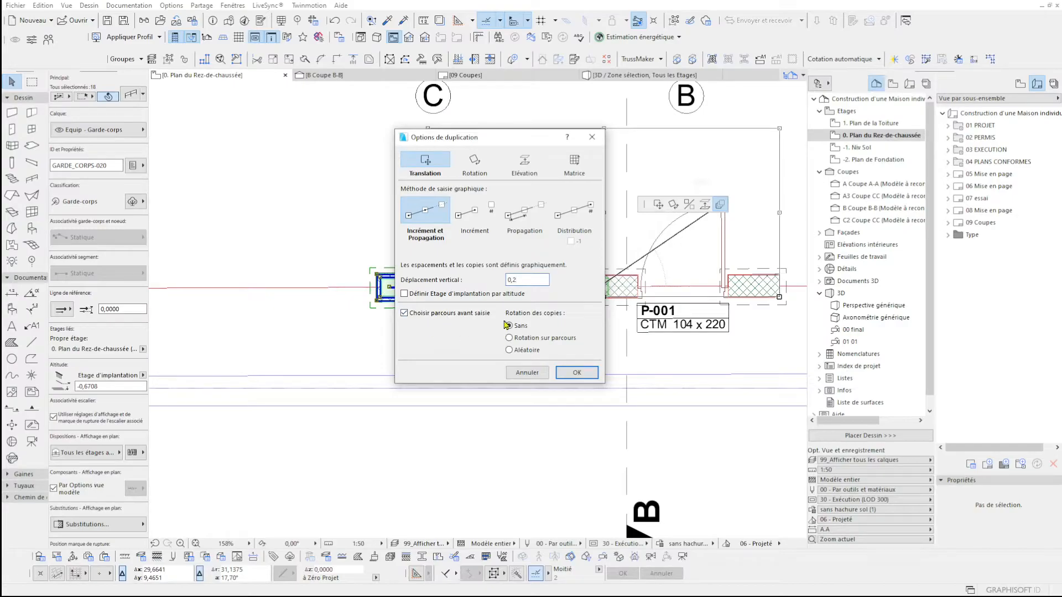
left_click(576, 373)
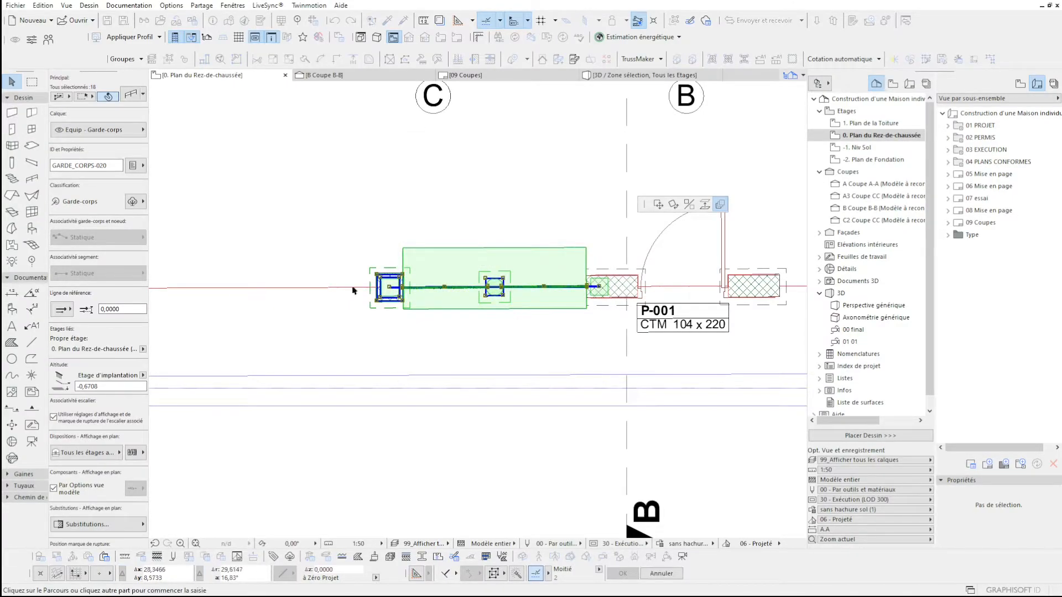
Duplicate the module along the front boundary from the gate pillar to the plot's left corner, using one panel length as spacing.
scroll(352, 290, "down", 5)
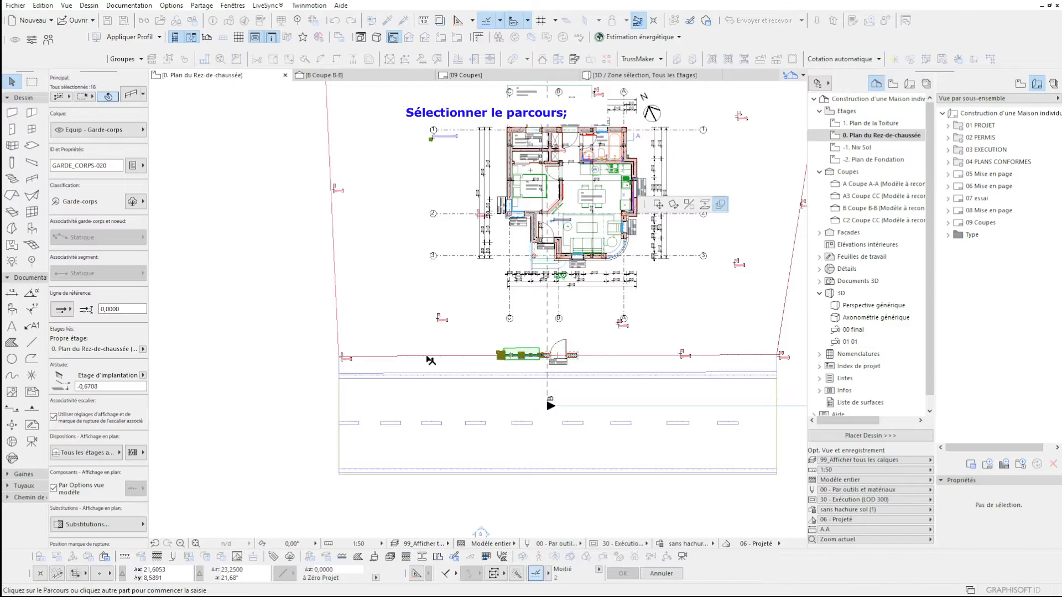
left_click(337, 298)
scroll(524, 361, "up", 8)
scroll(615, 357, "up", 3)
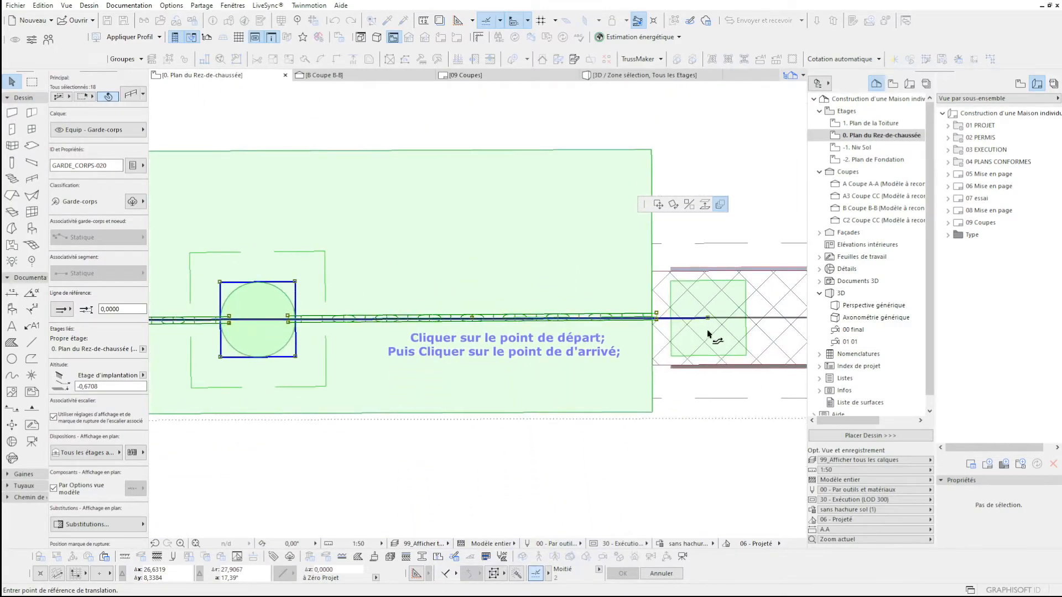
left_click(708, 320)
scroll(704, 349, "down", 3)
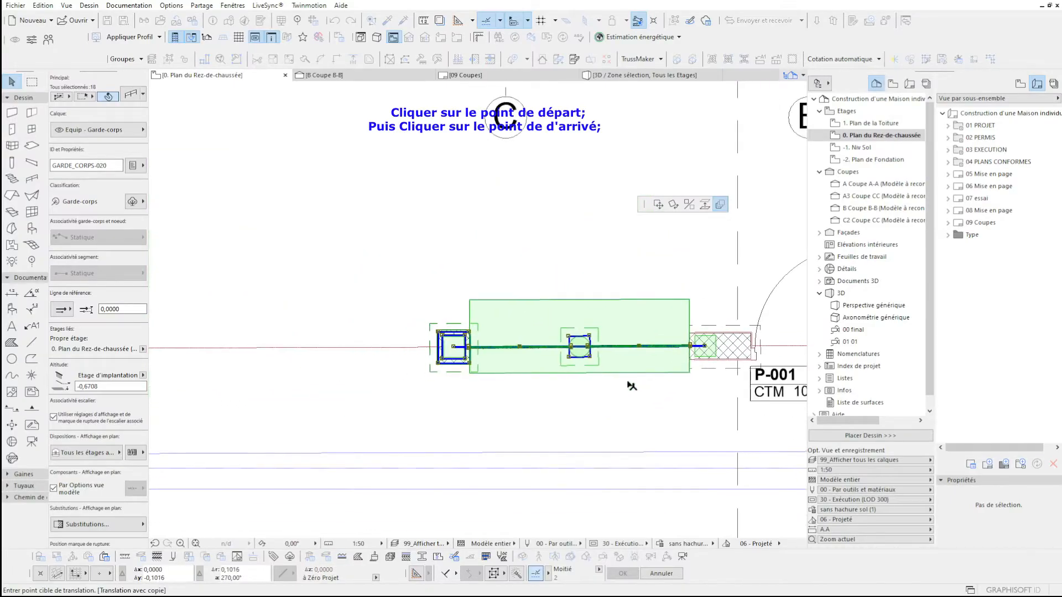
scroll(467, 332, "up", 3)
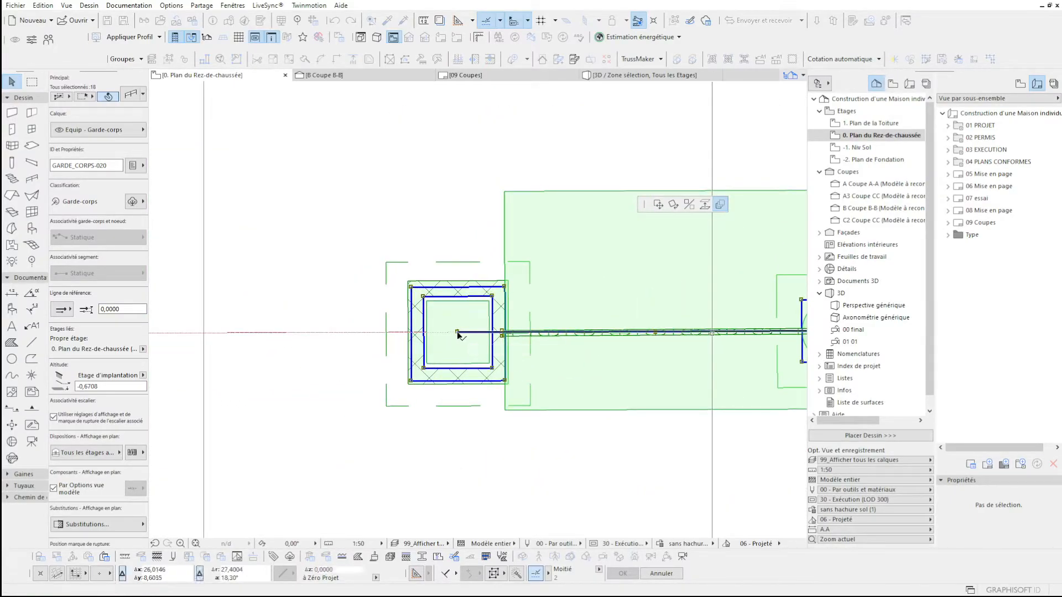
scroll(603, 398, "down", 5)
scroll(571, 406, "down", 3)
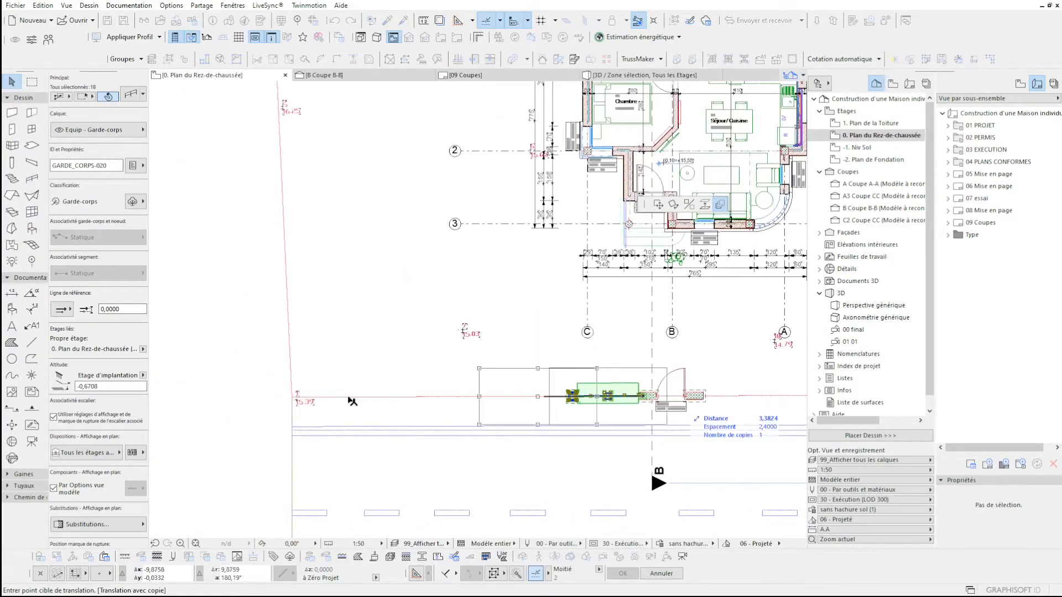
left_click(301, 344)
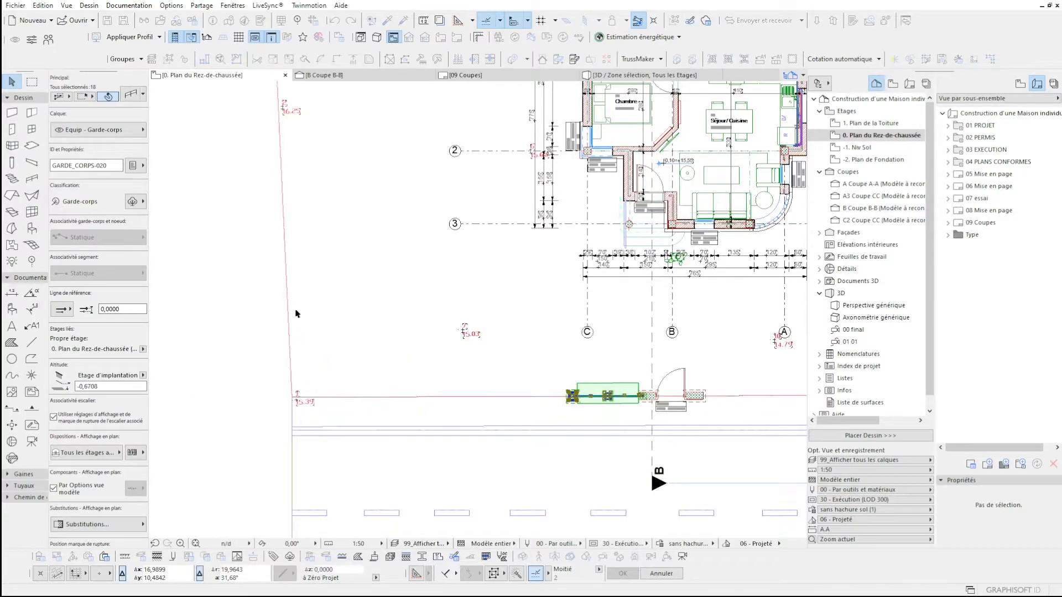
left_click(513, 374)
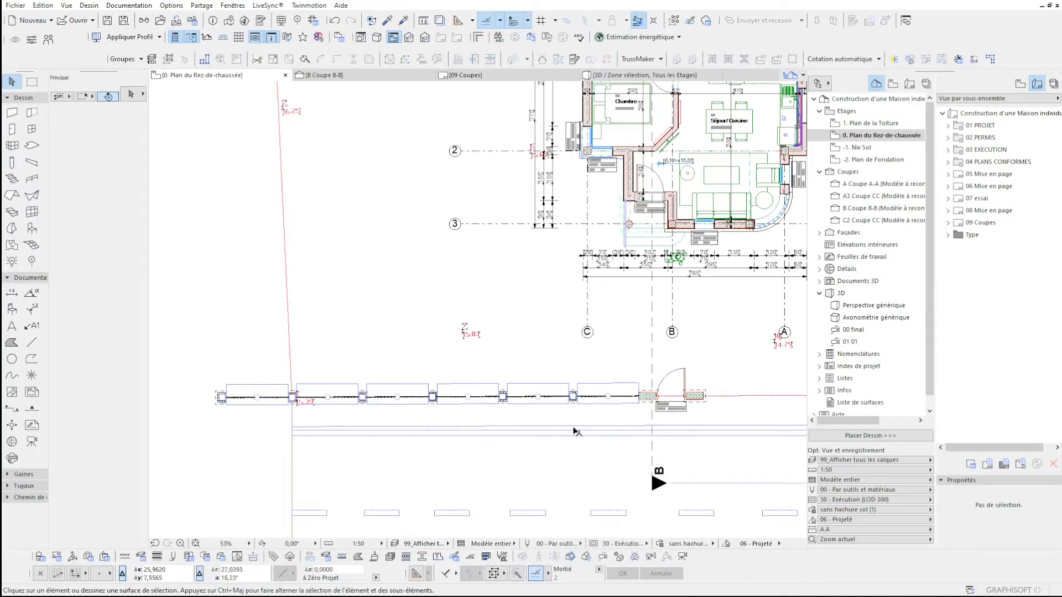
Delete the surplus fence copy beyond the plot corner and show the remaining fence run in 3D.
left_click(275, 396)
key("Delete")
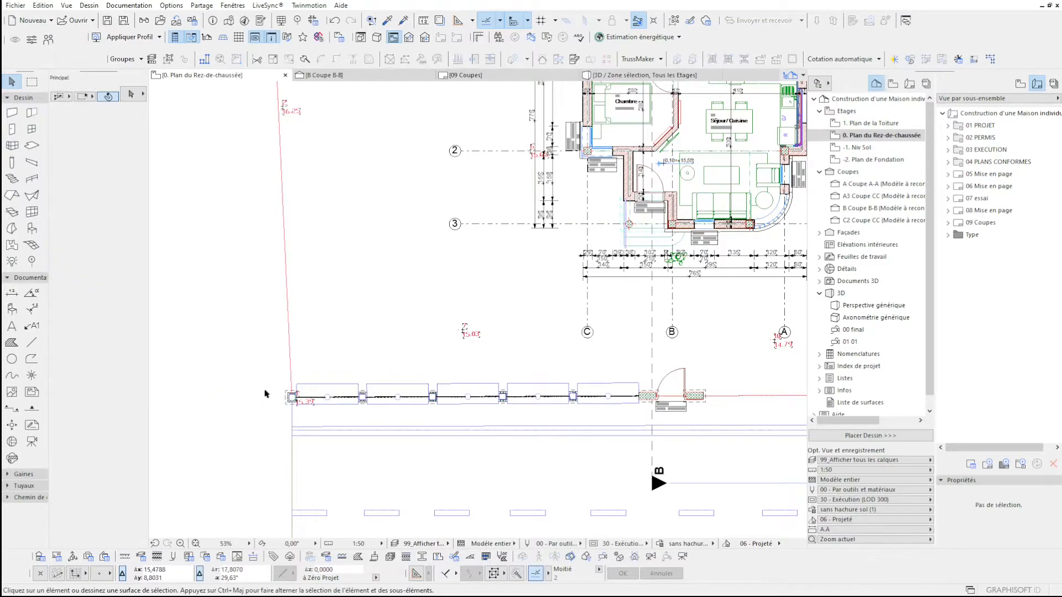
left_click(32, 82)
left_click(763, 485)
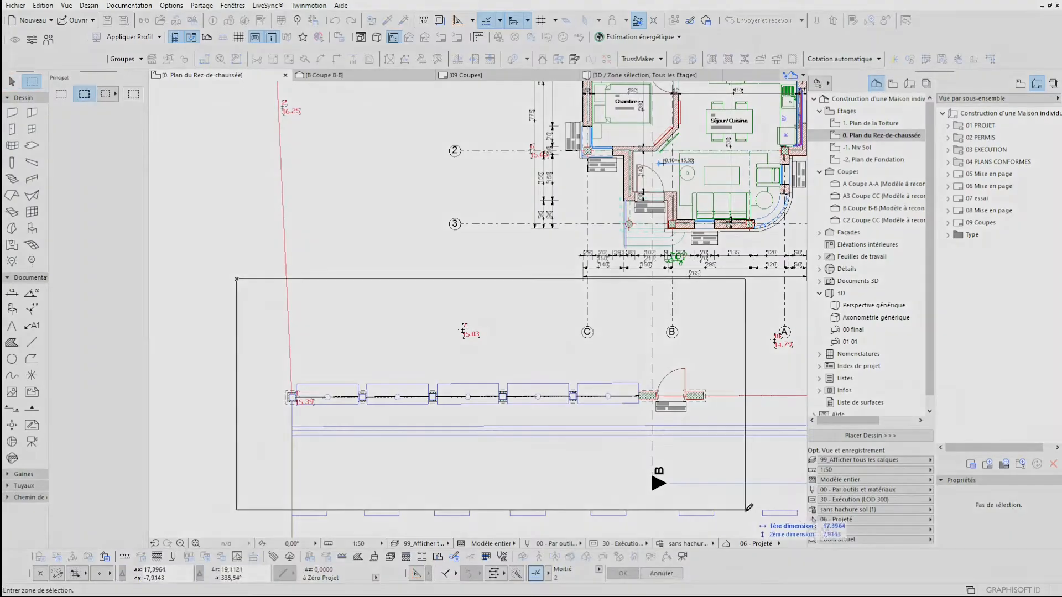
middle_click_drag(260, 247, 586, 214)
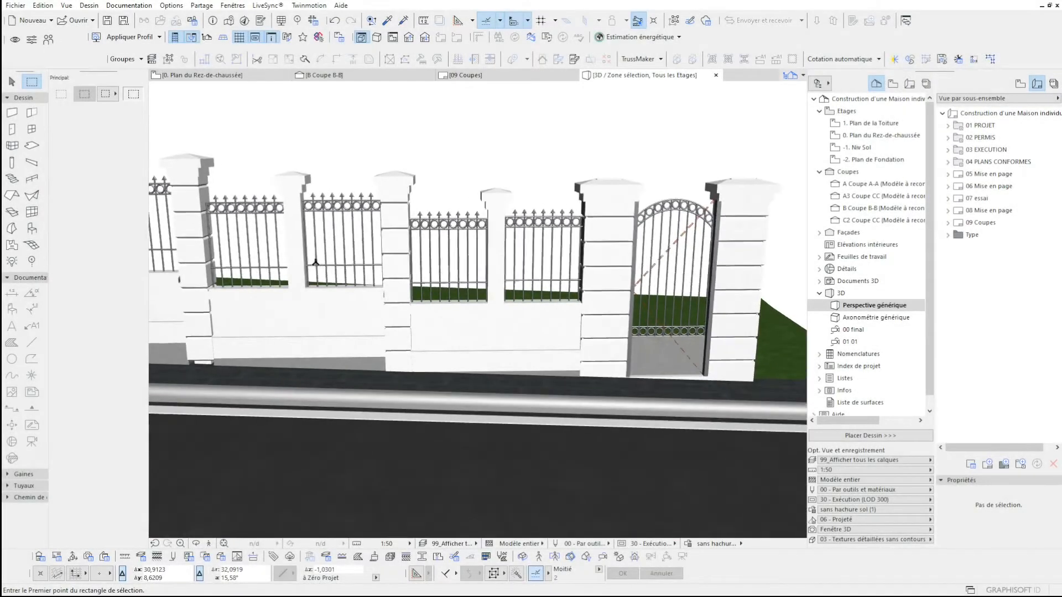
Lower the second fence module from the gate so its pillar base follows the sloping ground.
key("Escape")
left_click(494, 314)
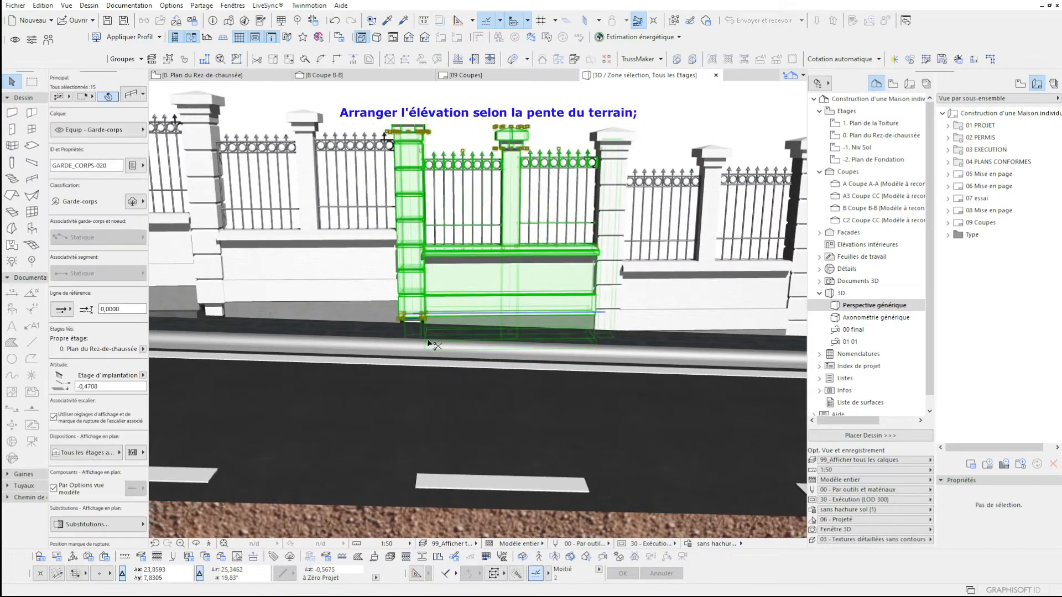
key("ctrl+d")
scroll(406, 326, "up", 3)
left_click(400, 313)
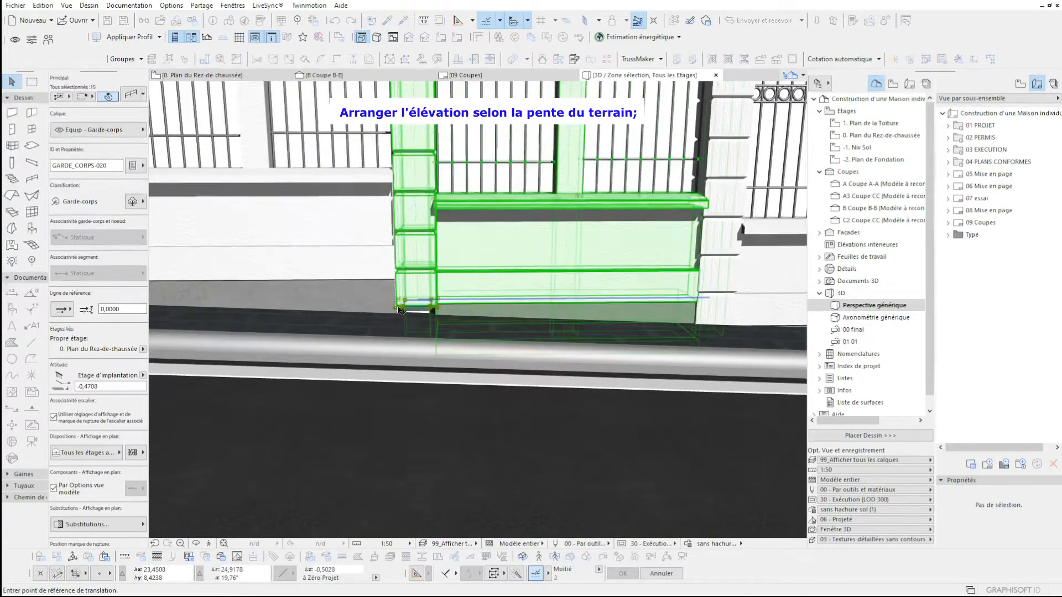
key("Escape")
key("Escape")
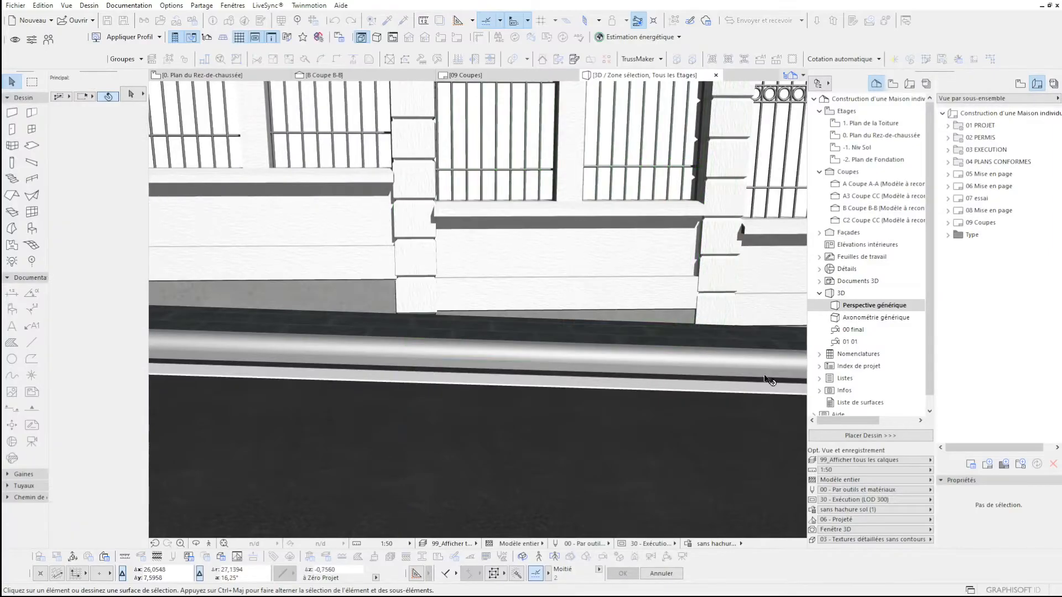
Lower the third fence module from the gate so its pillar base meets the slope of the pavement.
scroll(764, 365, "down", 3)
left_click(288, 308)
key("ctrl+d")
left_click(287, 308)
key("Escape")
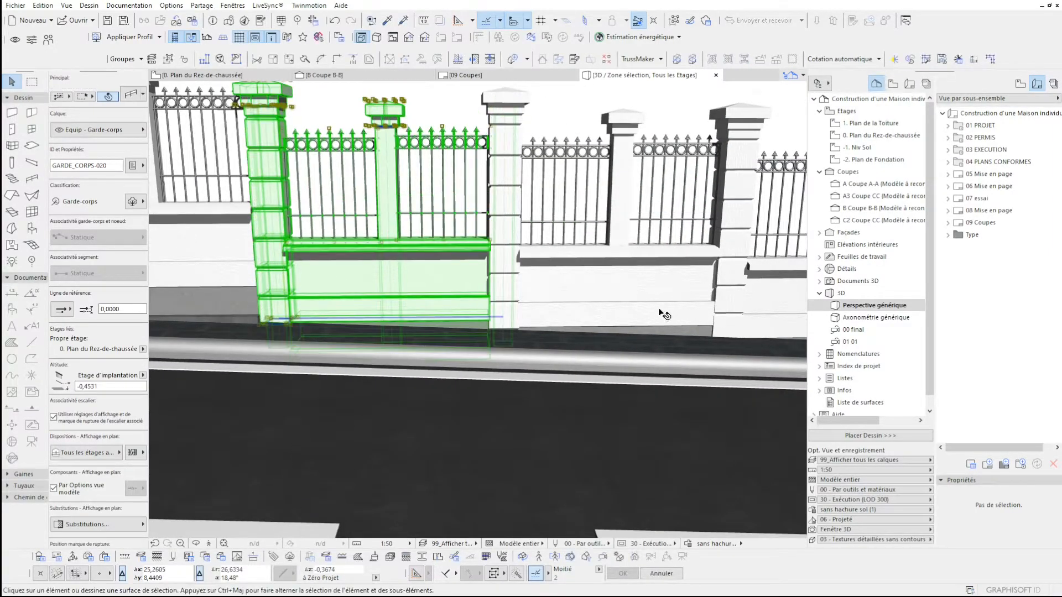
key("Escape")
Lower the fence module next to the corner one so its pillar base follows the sloping pavement.
middle_click_drag(666, 317, 443, 322)
scroll(670, 374, "down", 3)
left_click(249, 315)
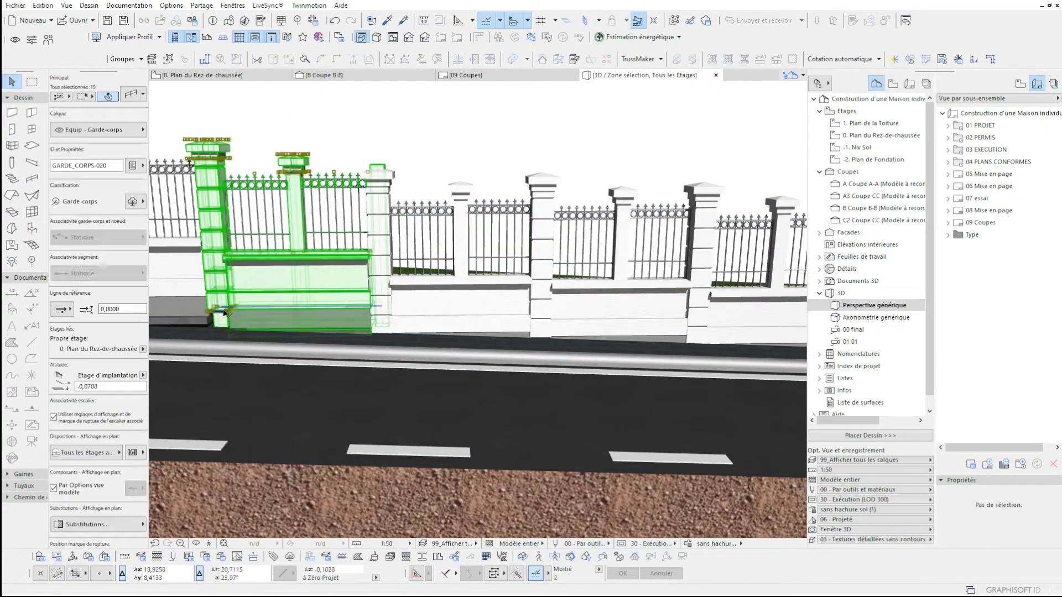
key("ctrl+d")
left_click(237, 320)
left_click(229, 333)
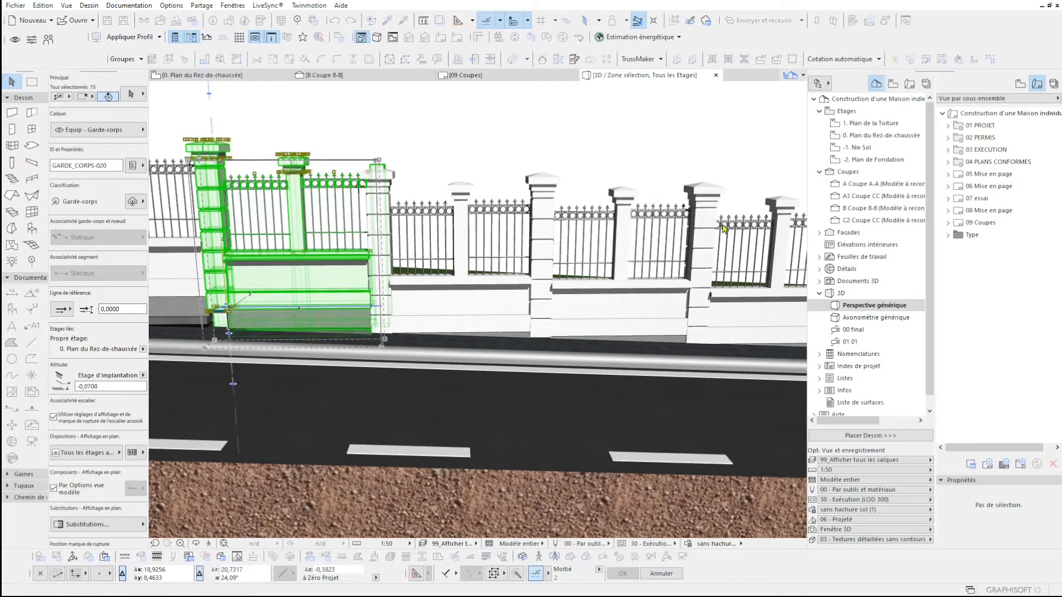
key("Escape")
scroll(683, 315, "down", 3)
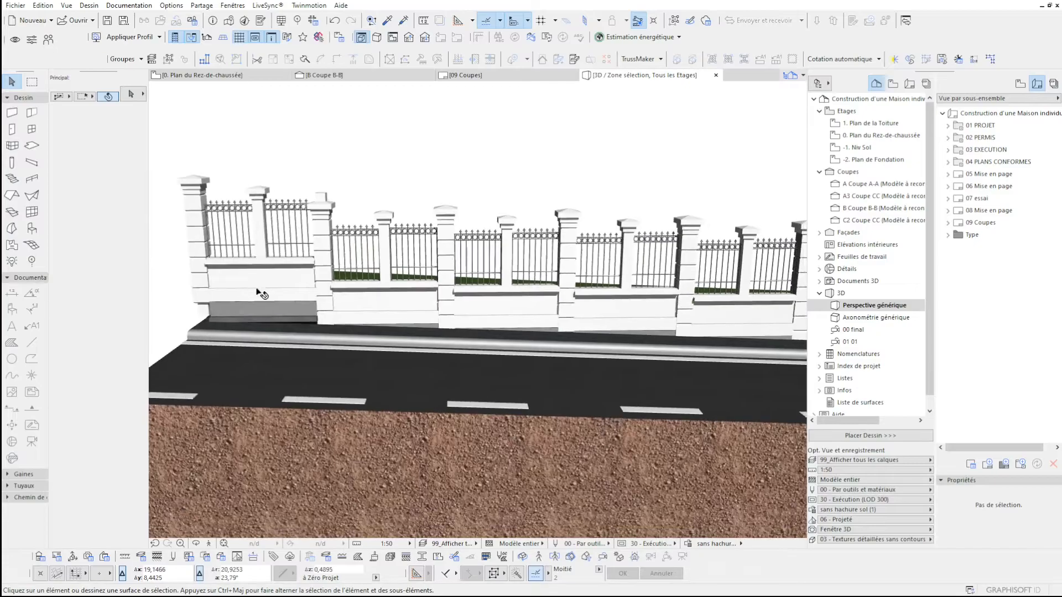
Lower the fence module at the plot's left corner so its pillar base meets the pavement.
left_click(275, 293)
key("ctrl+d")
left_click(213, 304)
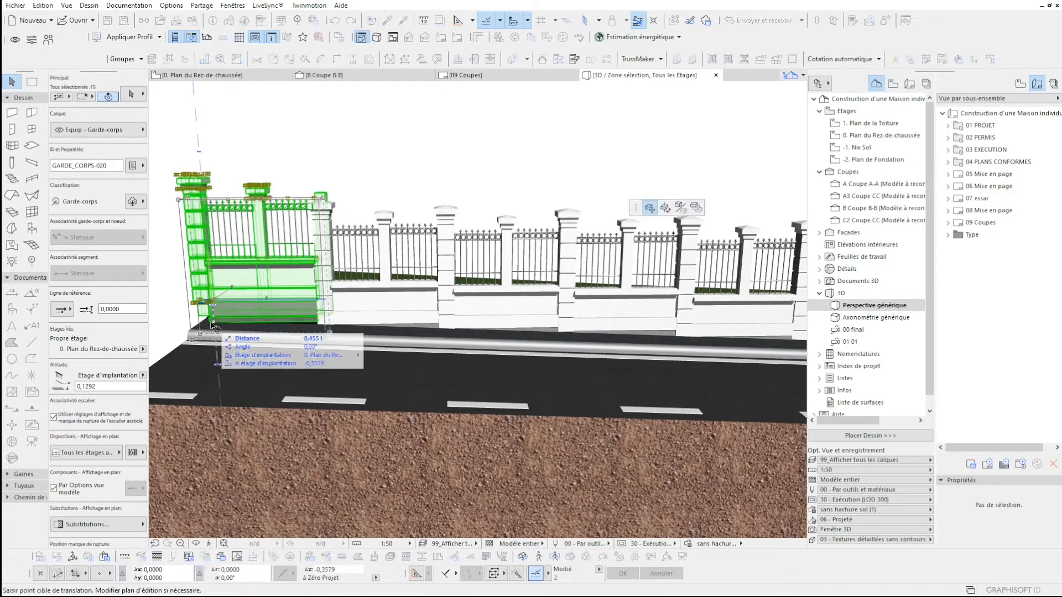
left_click(214, 327)
key("Escape")
Create a mirrored copy of the corner fence module in plan about a slanted axis through the centre of the corner pillar.
scroll(232, 348, "up", 4)
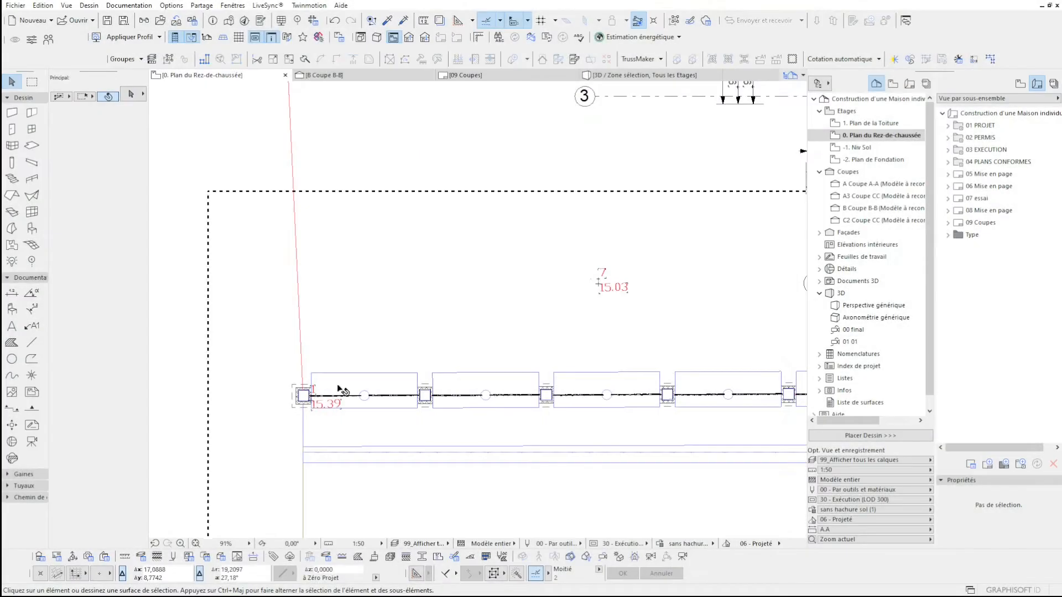
left_click(338, 395)
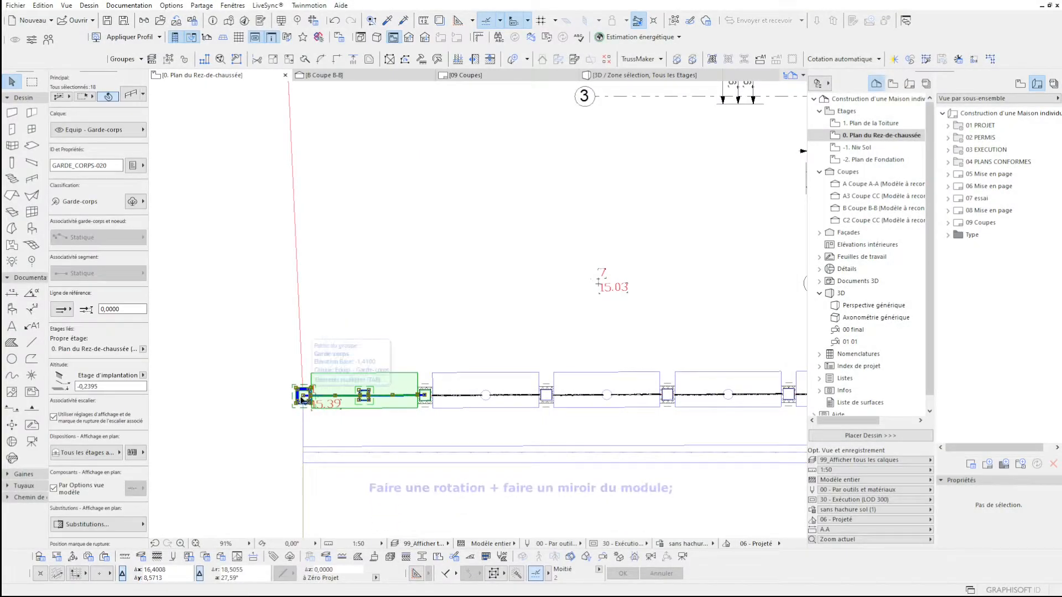
key("ctrl+shift+m")
left_click(304, 396)
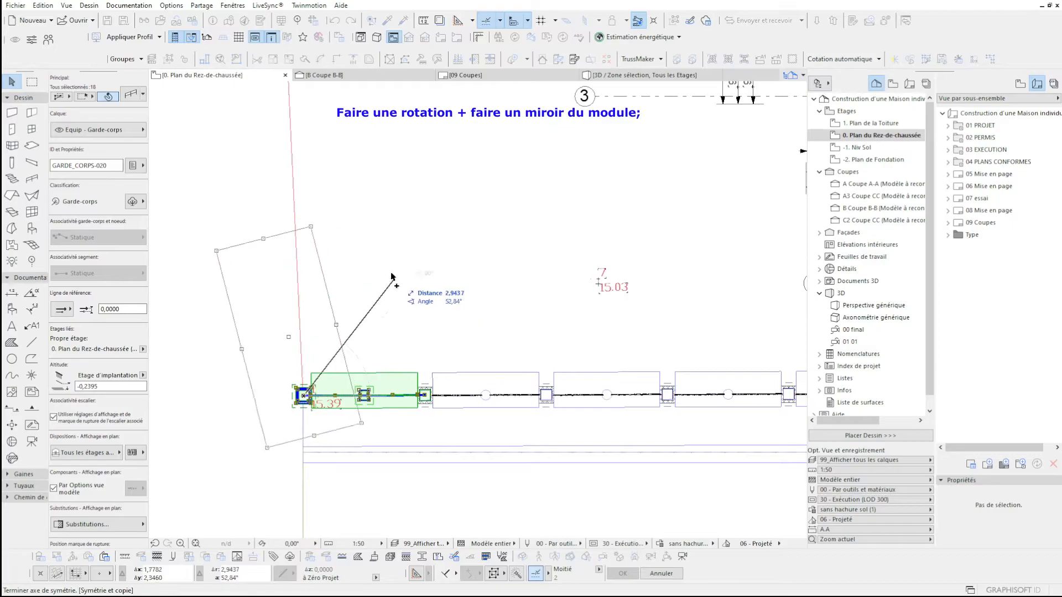
left_click(408, 260)
Rotate the mirrored module about the corner pillar's centre to bring it close to the left boundary line.
scroll(293, 390, "up", 6)
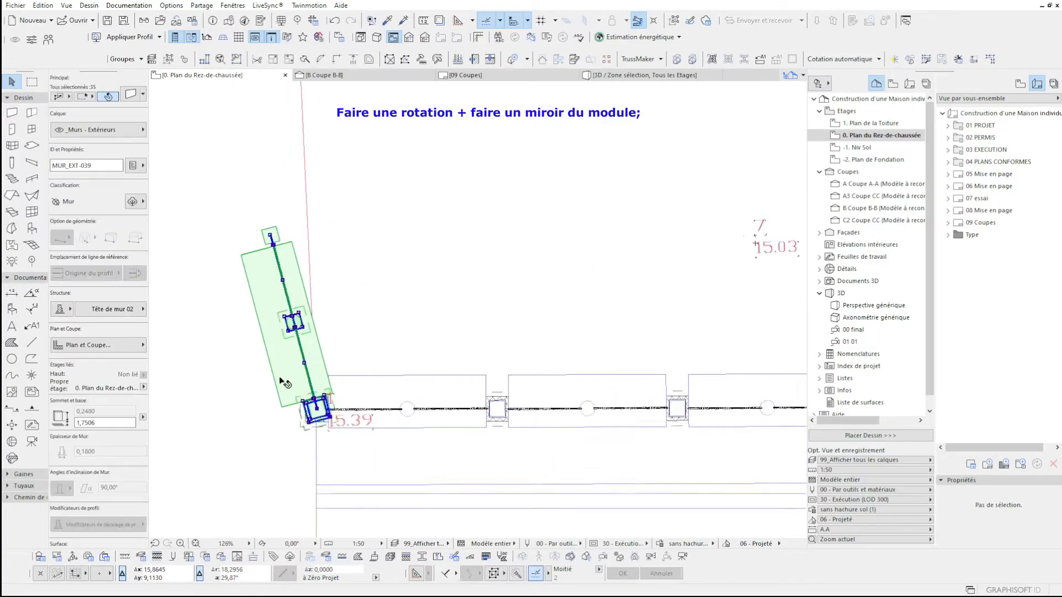
scroll(389, 505, "down", 2)
key("ctrl+e")
left_click(389, 485)
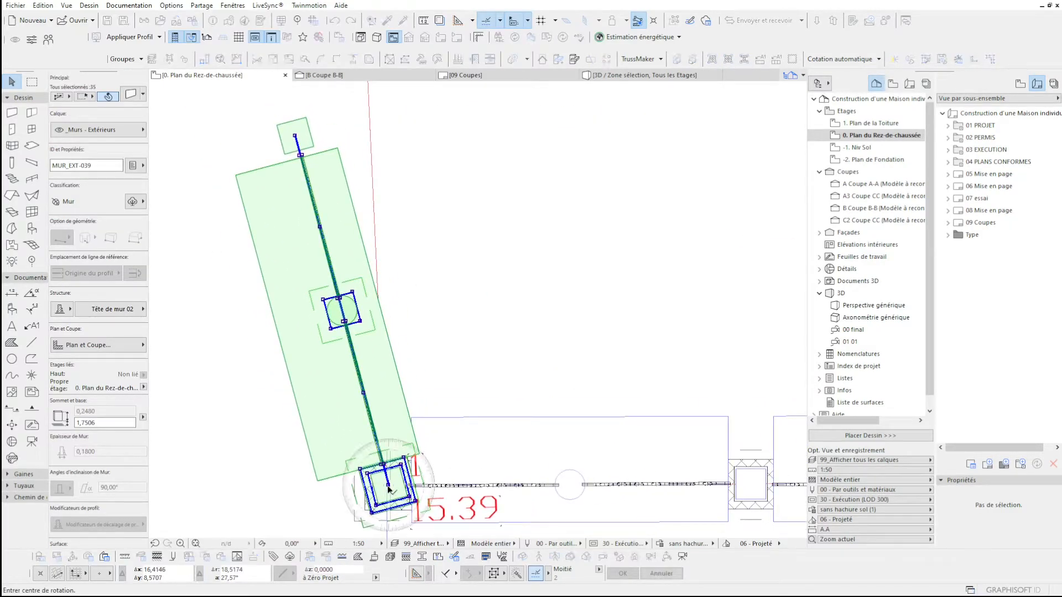
left_click(295, 135)
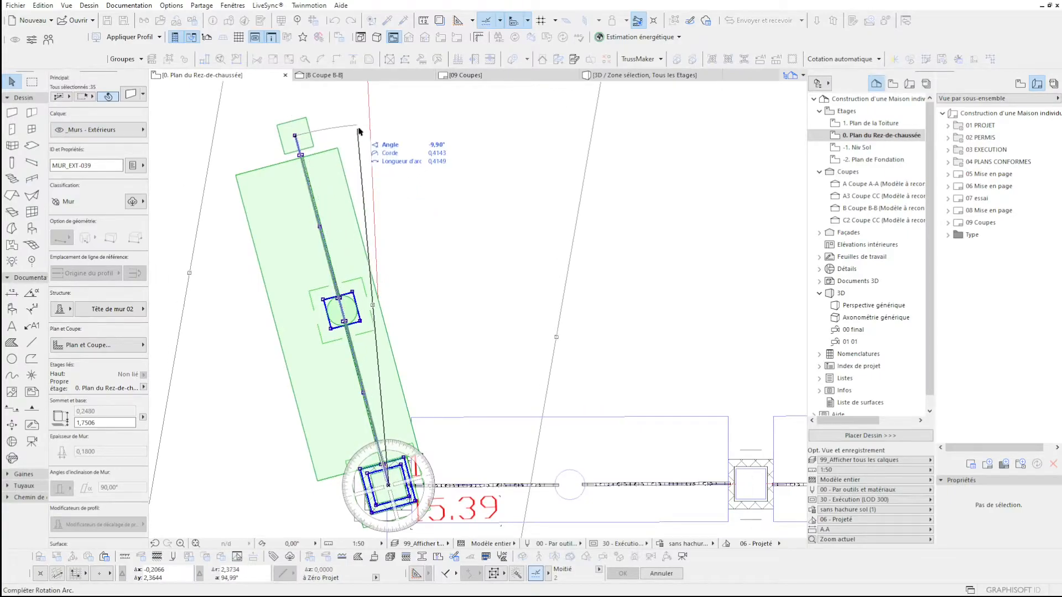
left_click(388, 142)
Mirror the side module about its middle pillar so its main pillar is at the far end, and move its free end onto the corner pillar's centre.
scroll(399, 271, "down", 1)
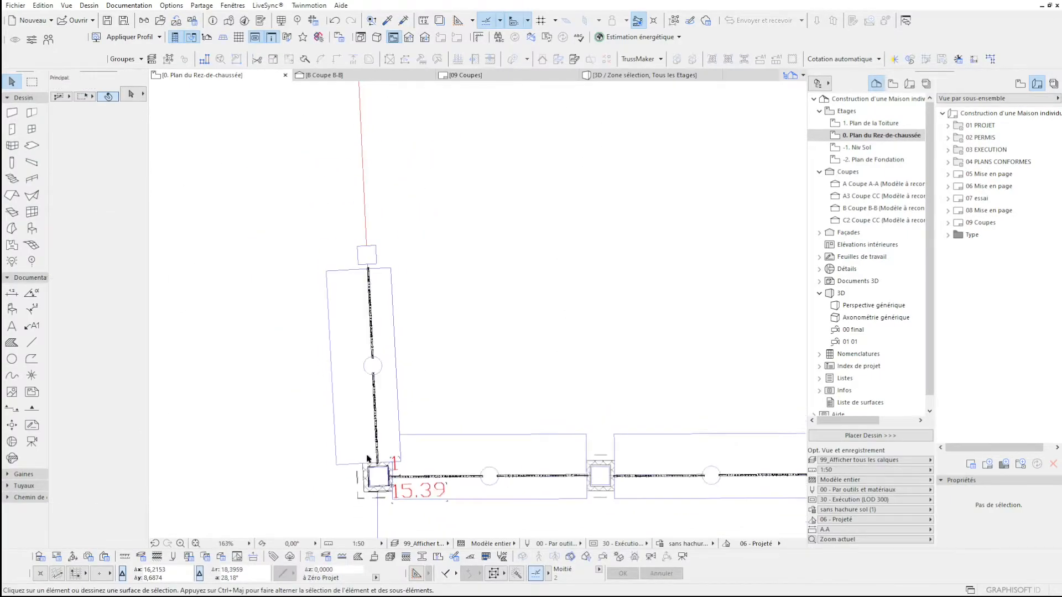
key("ctrl+m")
left_click(380, 298)
left_click(328, 302)
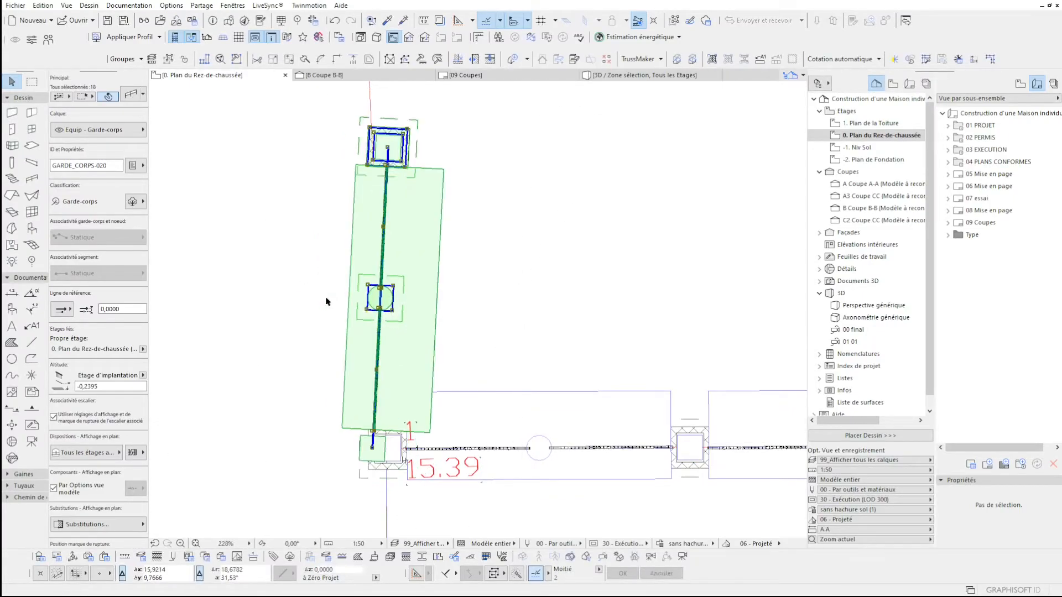
scroll(376, 449, "up", 2)
key("ctrl+d")
left_click(370, 447)
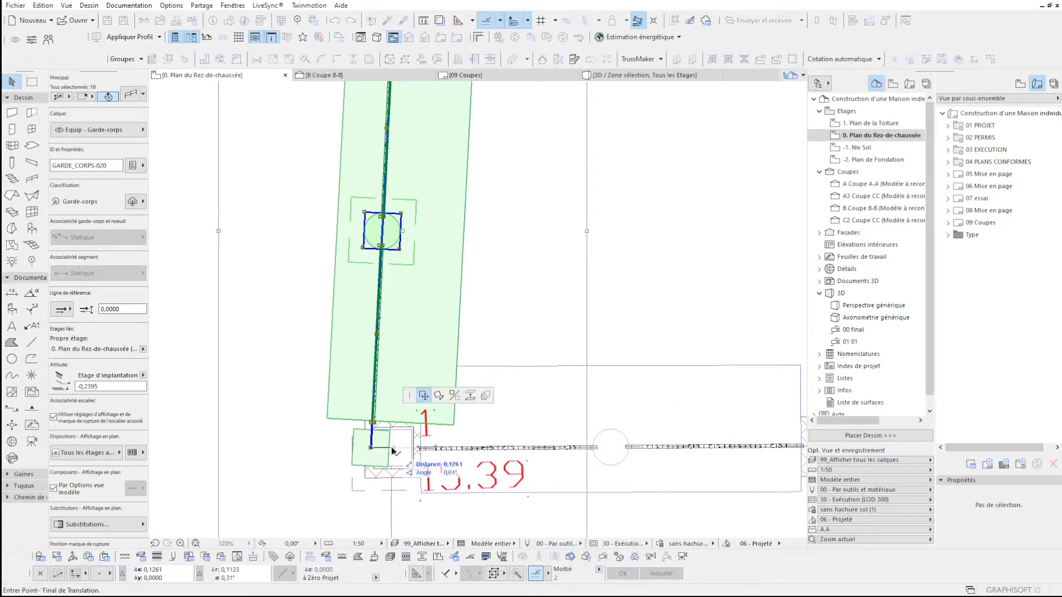
left_click(393, 449)
Rotate the side module about the corner pillar's centre until its axis lies on the left boundary line.
key("ctrl+e")
left_click(393, 449)
scroll(386, 467, "down", 2)
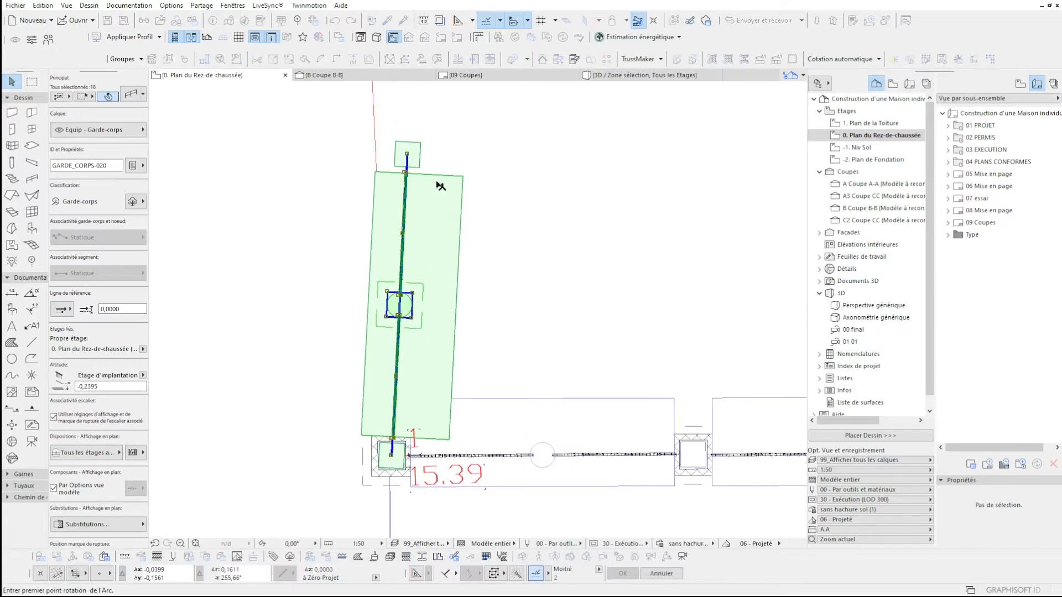
left_click(404, 158)
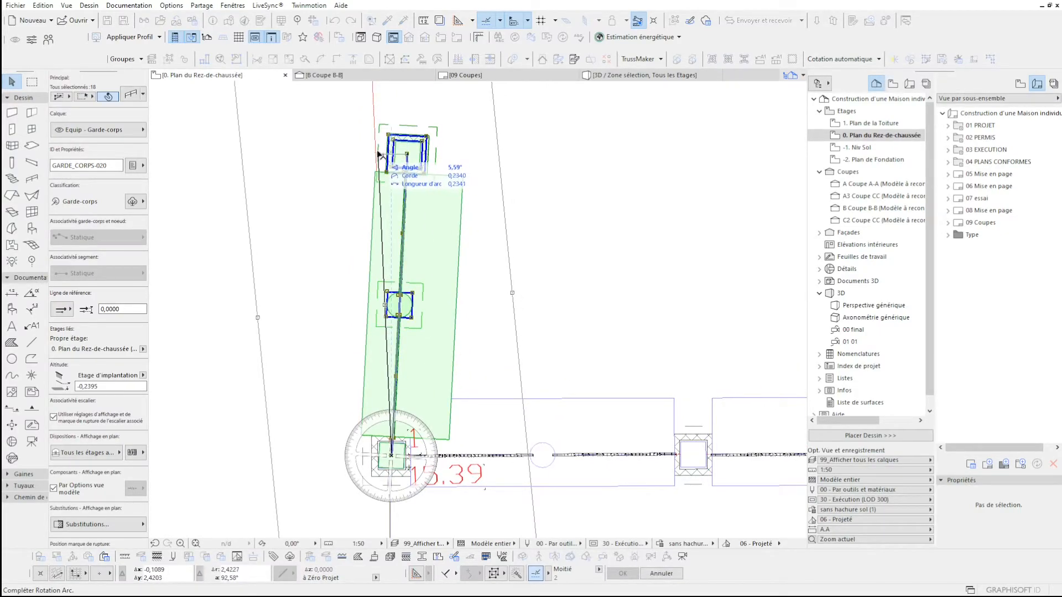
scroll(376, 155, "up", 2)
left_click(377, 155)
scroll(387, 149, "down", 3)
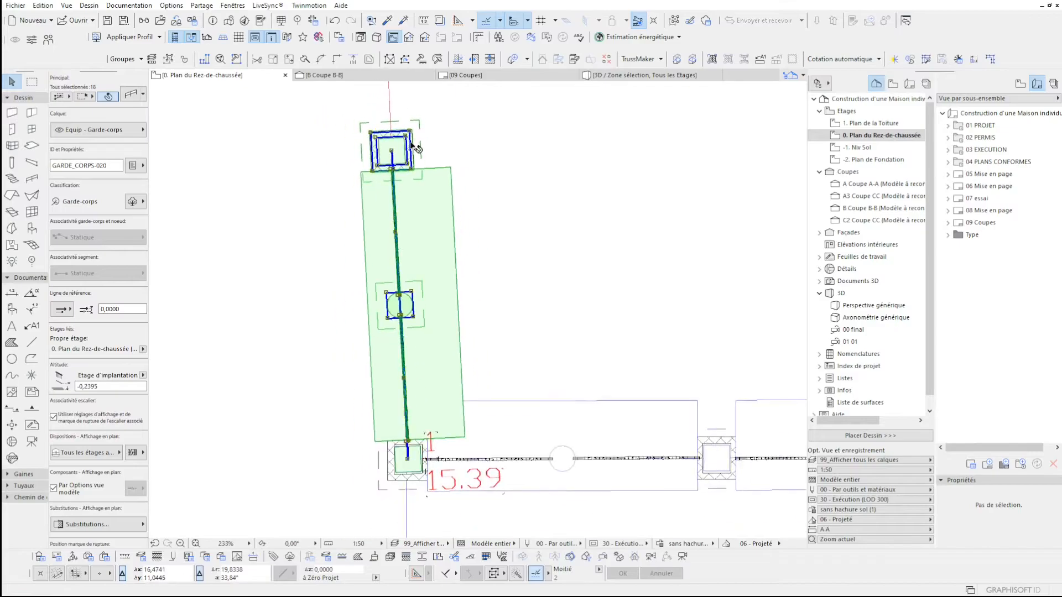
left_click(355, 296)
middle_click_drag(354, 299, 374, 445)
scroll(375, 446, "down", 1)
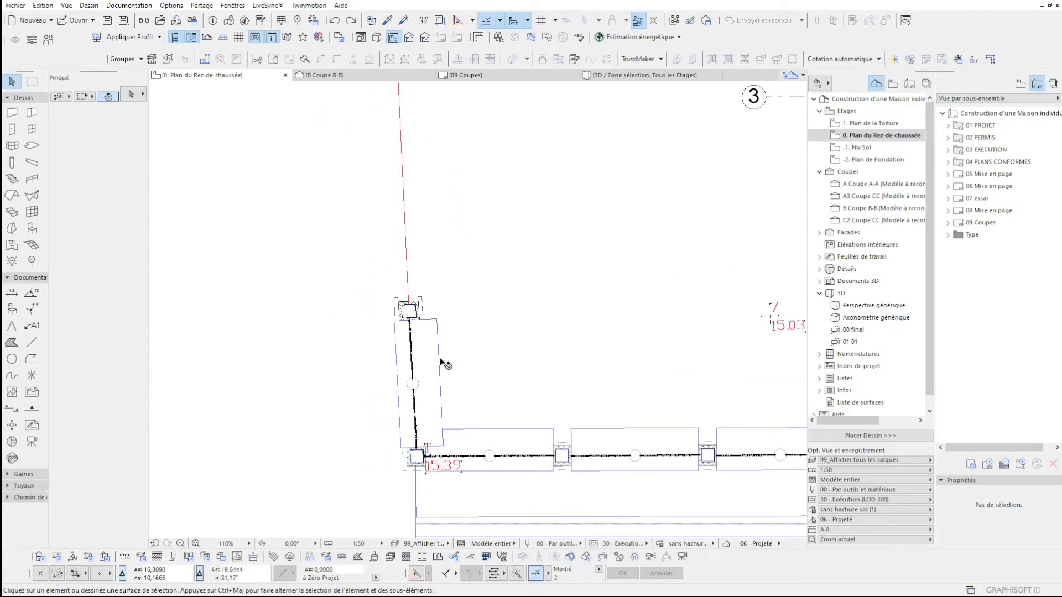
Set up a multiple copy of the side module by increment and propagation along a path, with 0,1 vertical displacement and no rotation.
left_click(432, 397)
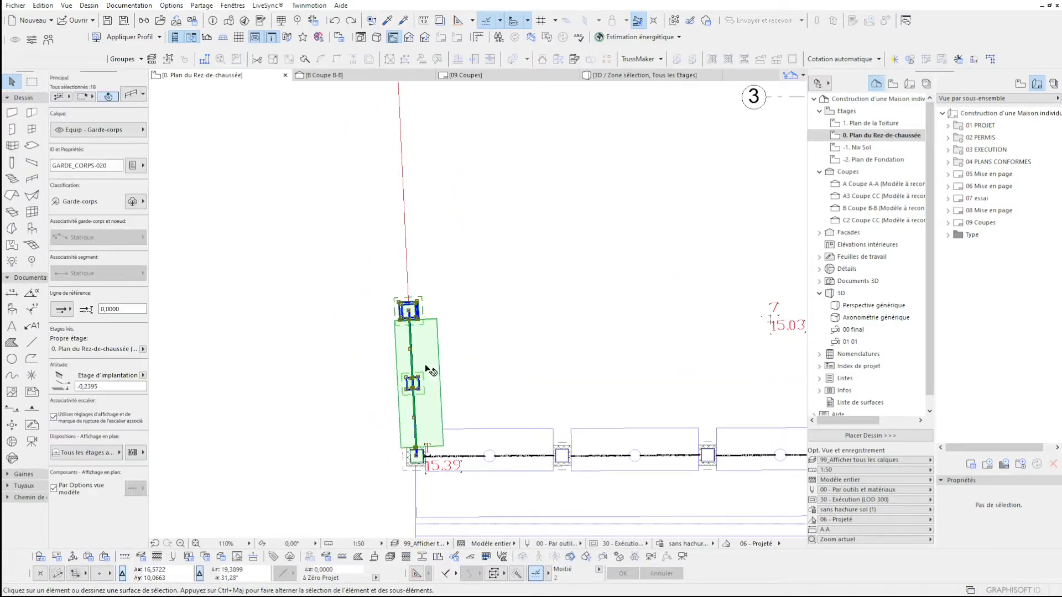
left_click(417, 455)
left_click(721, 204)
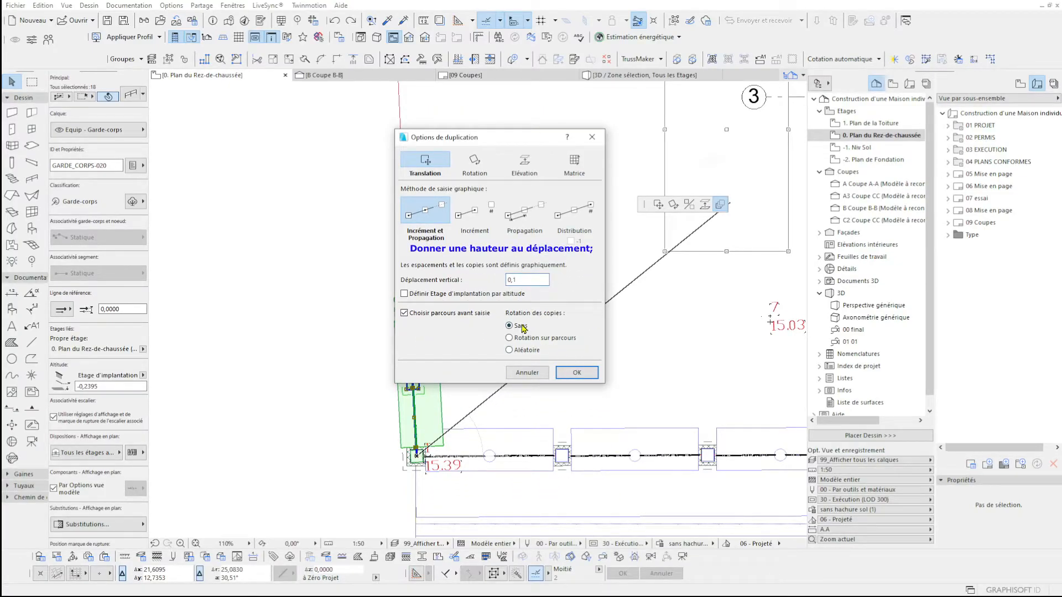
left_click(577, 373)
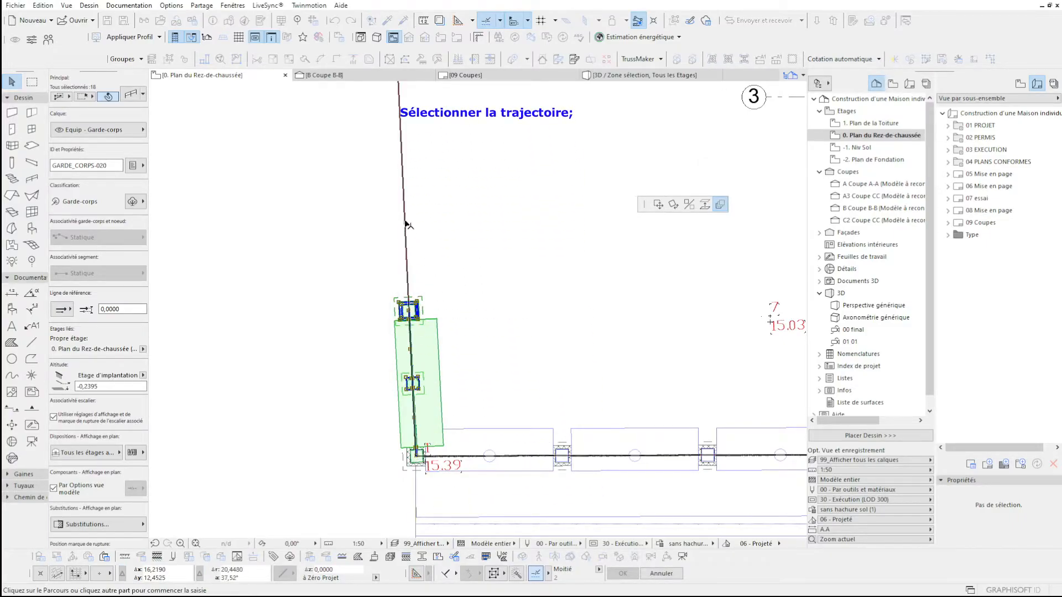
Duplicate the side module along the left boundary line to the rear corner, using the distance between its end points as spacing.
scroll(423, 449, "up", 3)
left_click(407, 466)
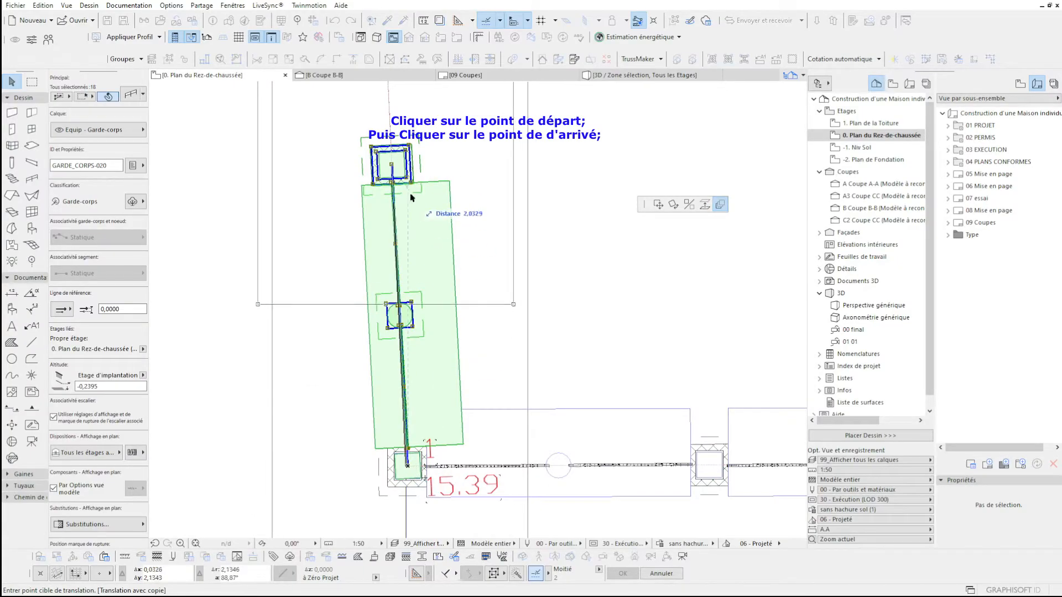
left_click(392, 165)
scroll(392, 518, "down", 6)
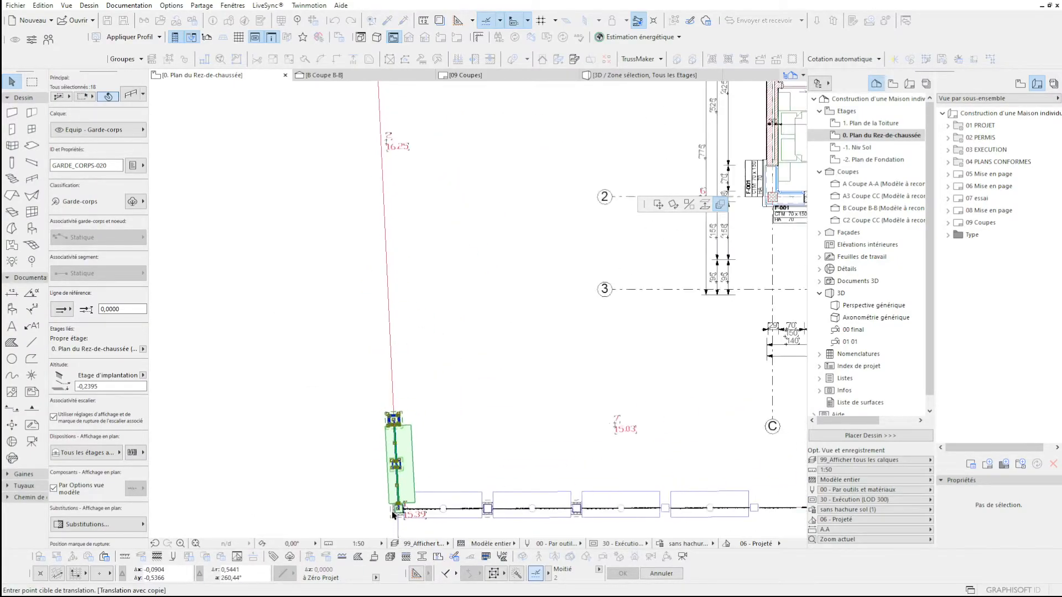
left_click(384, 219)
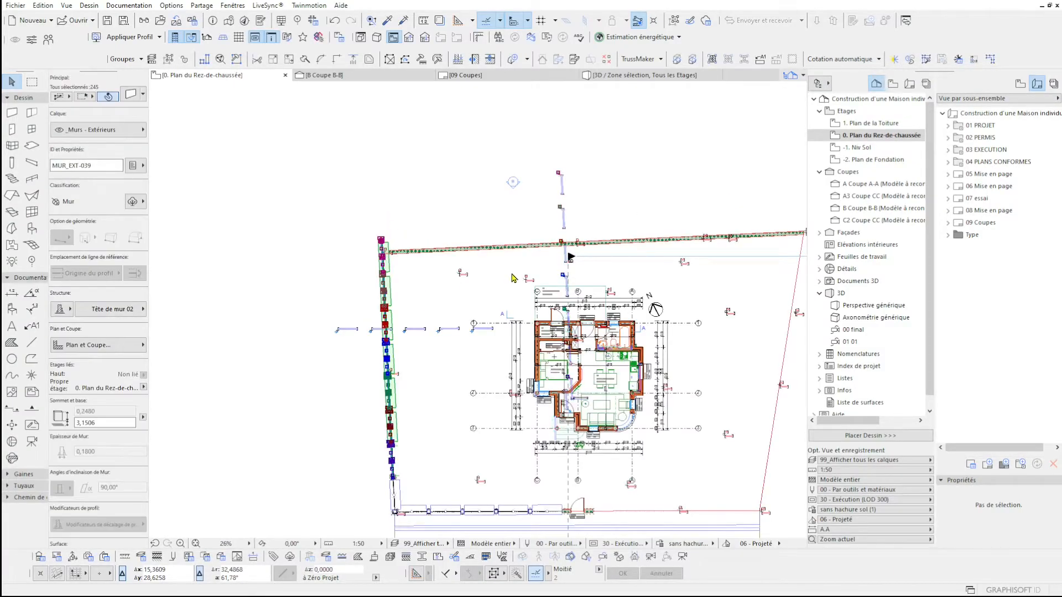
Enclose the new left-hand fence run in a selection area and show it in 3D.
key("Escape")
scroll(483, 497, "up", 2)
left_click(32, 81)
left_click(451, 107)
left_click(319, 535)
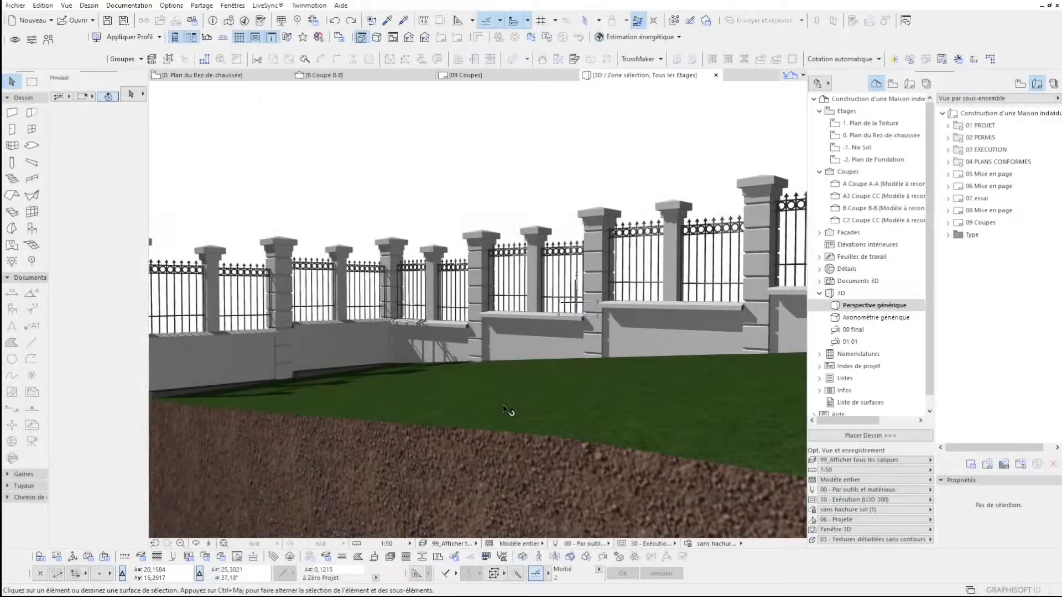
Adjust the elevation of two neighbouring left-boundary modules so their pillar bases follow the slope of the lawn.
middle_click_drag(505, 409, 659, 383, "shift")
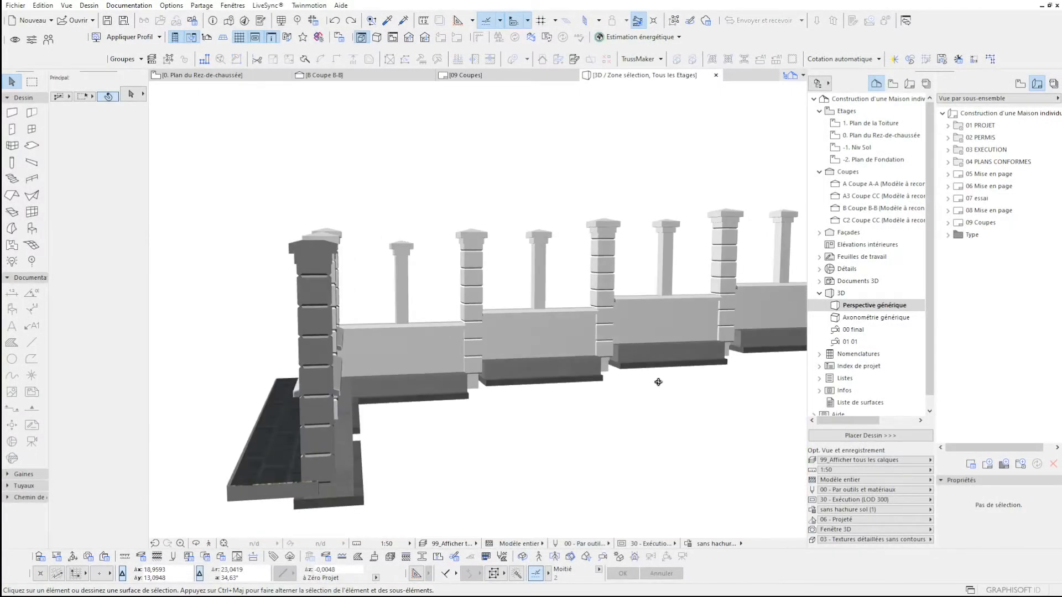
scroll(588, 365, "up", 3)
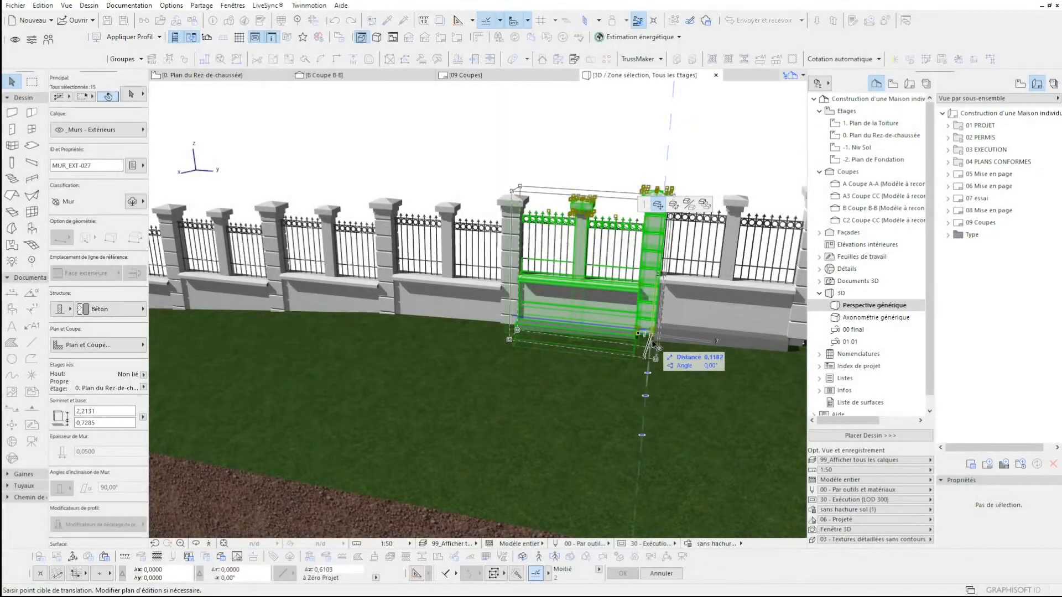
left_click(653, 345)
key("Escape")
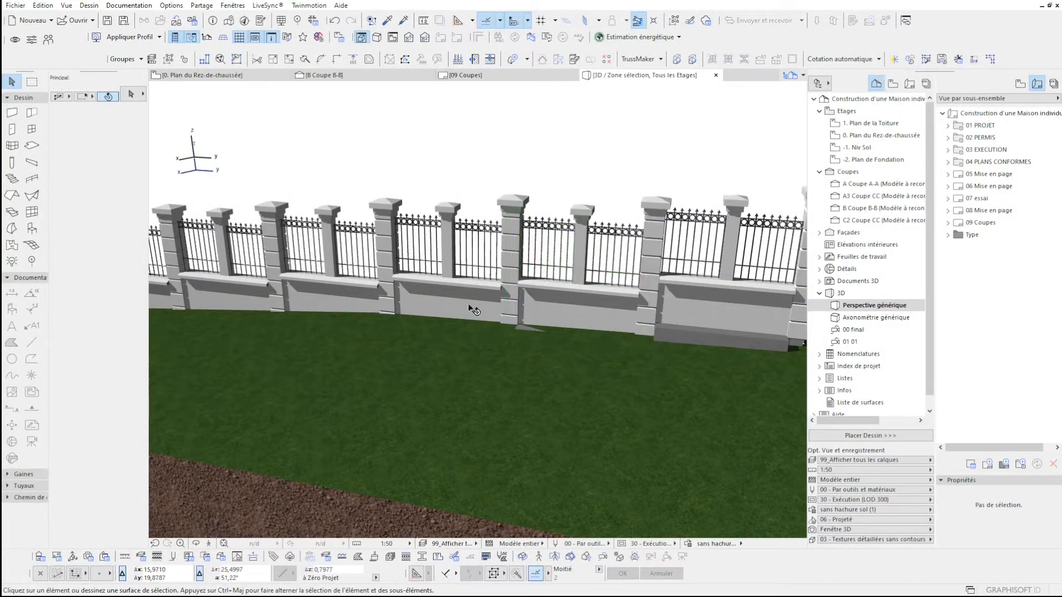
left_click(472, 308)
left_click(514, 330)
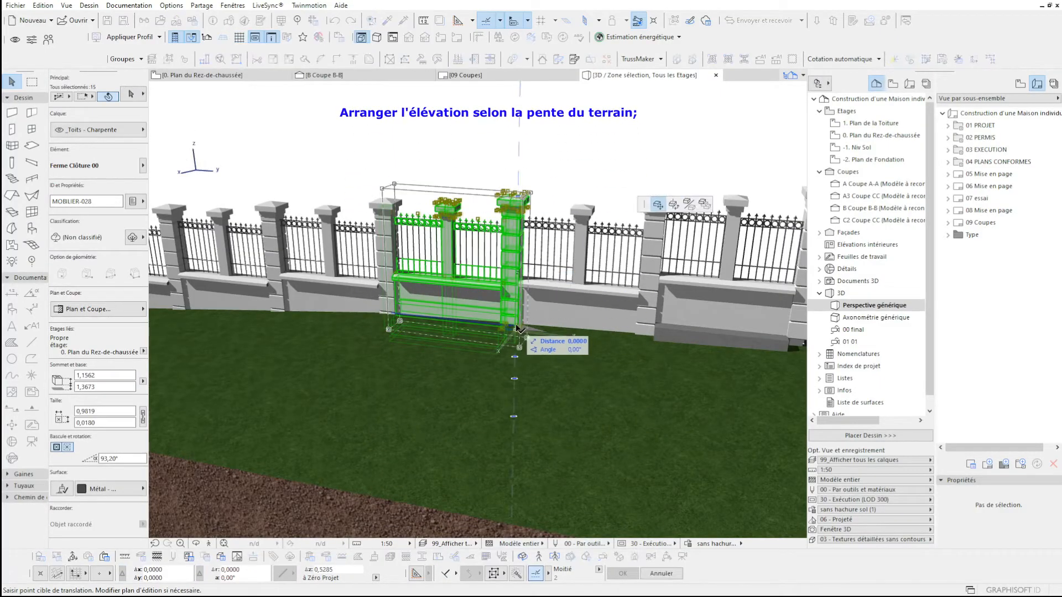
key("Escape")
Adjust the elevation of the next two left-boundary modules towards the street to match the sloping lawn.
left_click(347, 306)
left_click(383, 323)
left_click(385, 311)
key("Escape")
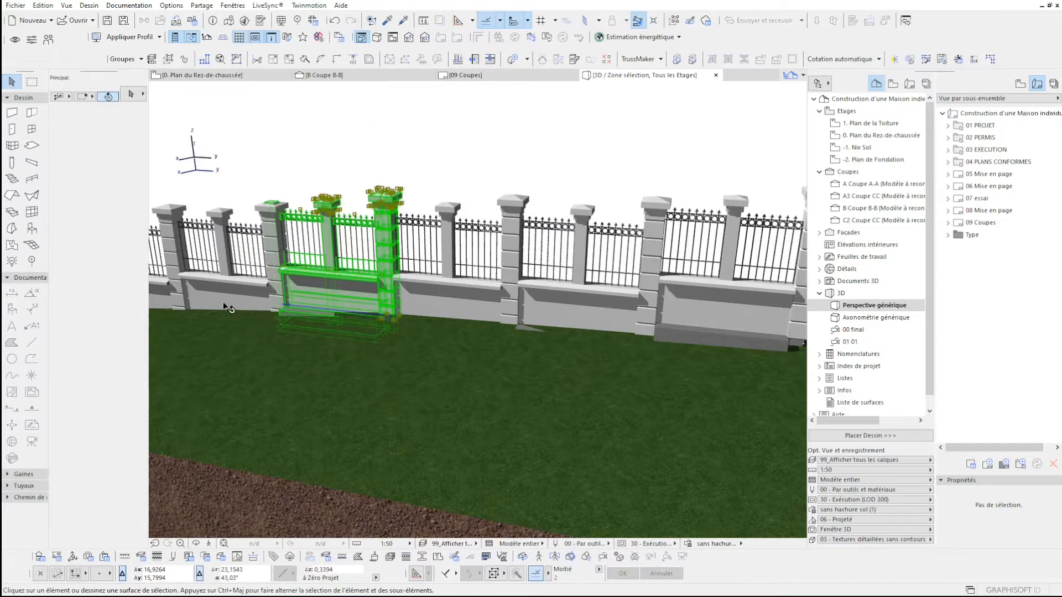
left_click(281, 324)
left_click(279, 323)
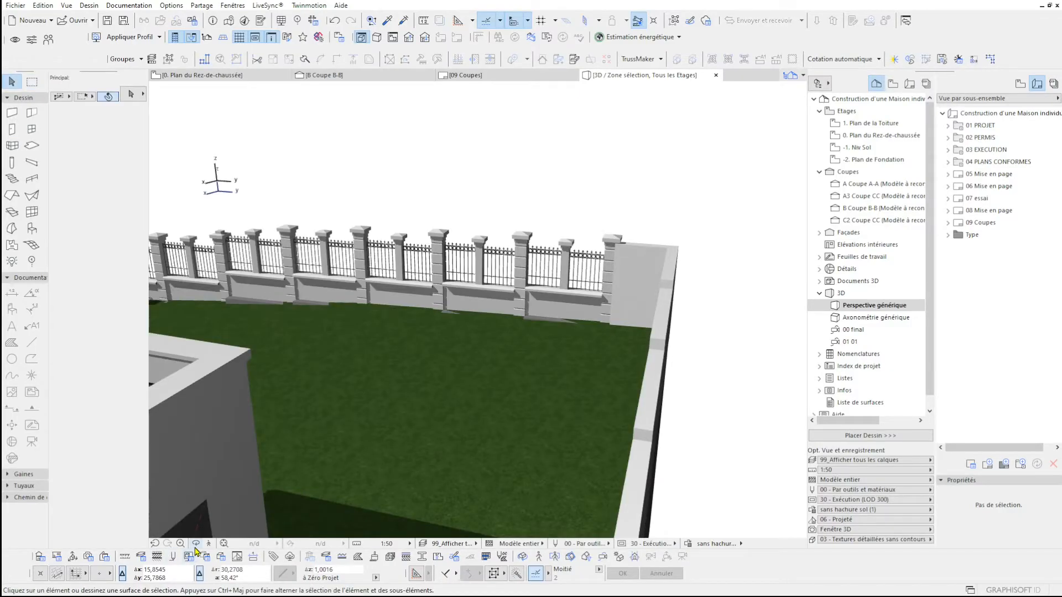
Examine the front and left fence runs in 3D from the garden, the entrance and the street.
left_click(195, 543)
mouse_move(694, 308)
left_mouse_down()
mouse_move(635, 350)
mouse_move(520, 295)
left_mouse_up()
left_click_drag(235, 251, 319, 279)
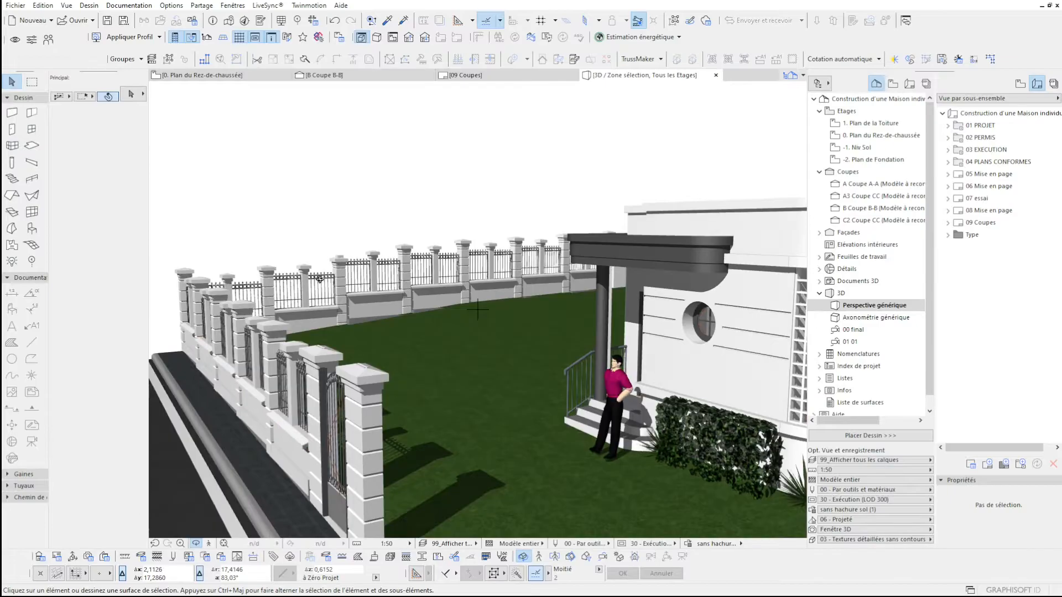
left_click_drag(390, 317, 357, 314)
left_click_drag(448, 303, 304, 206)
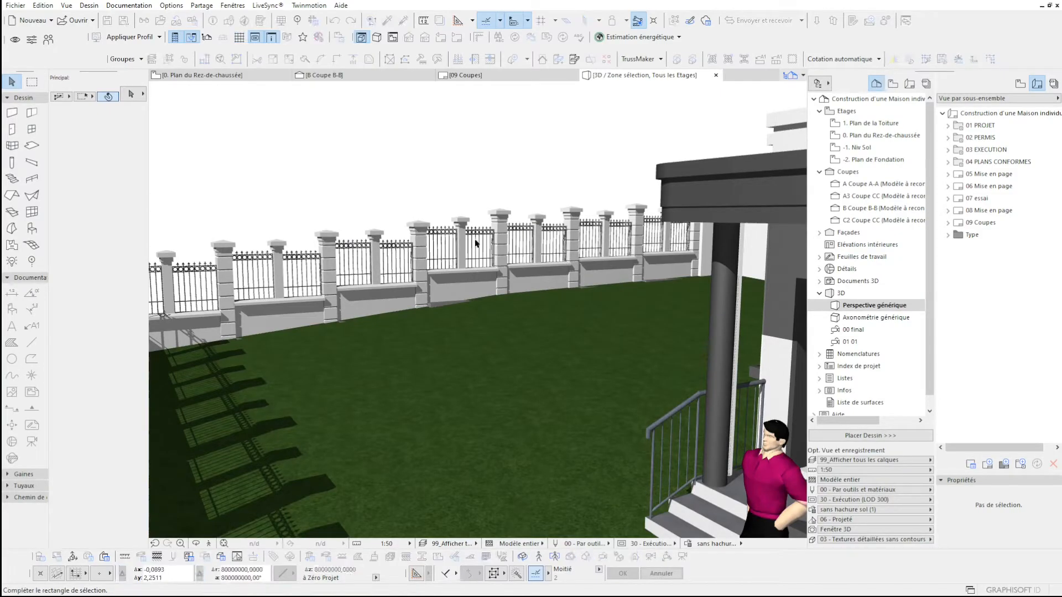
mouse_move(475, 243)
left_mouse_down()
mouse_move(423, 211)
mouse_move(474, 317)
left_mouse_up()
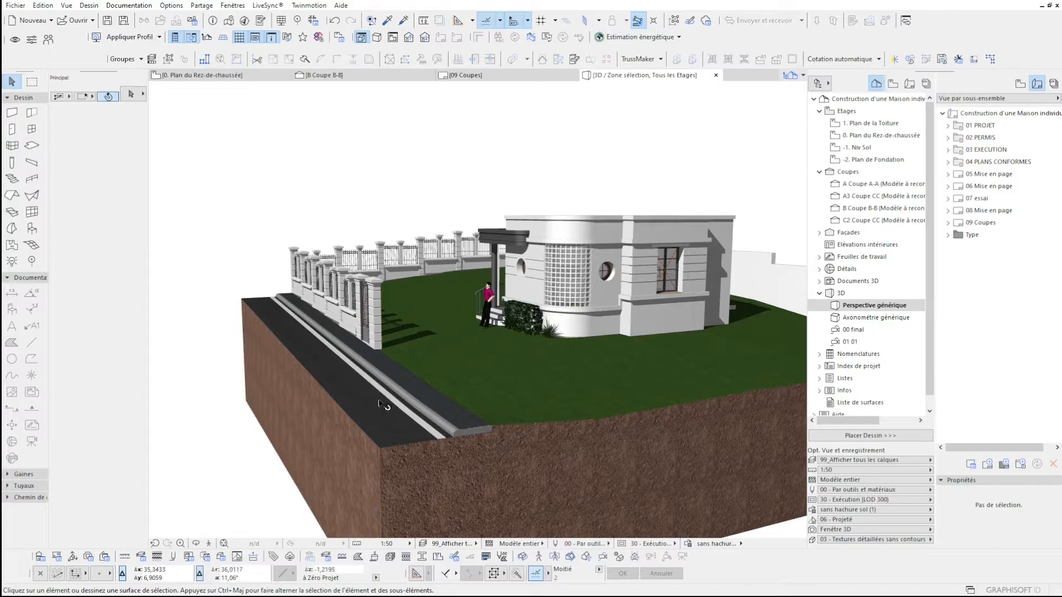
left_click(197, 546)
mouse_move(354, 356)
left_mouse_down()
mouse_move(407, 379)
mouse_move(515, 357)
mouse_move(569, 363)
mouse_move(625, 340)
mouse_move(628, 368)
left_mouse_up()
mouse_move(522, 322)
left_mouse_down()
mouse_move(387, 299)
mouse_move(429, 311)
left_mouse_up()
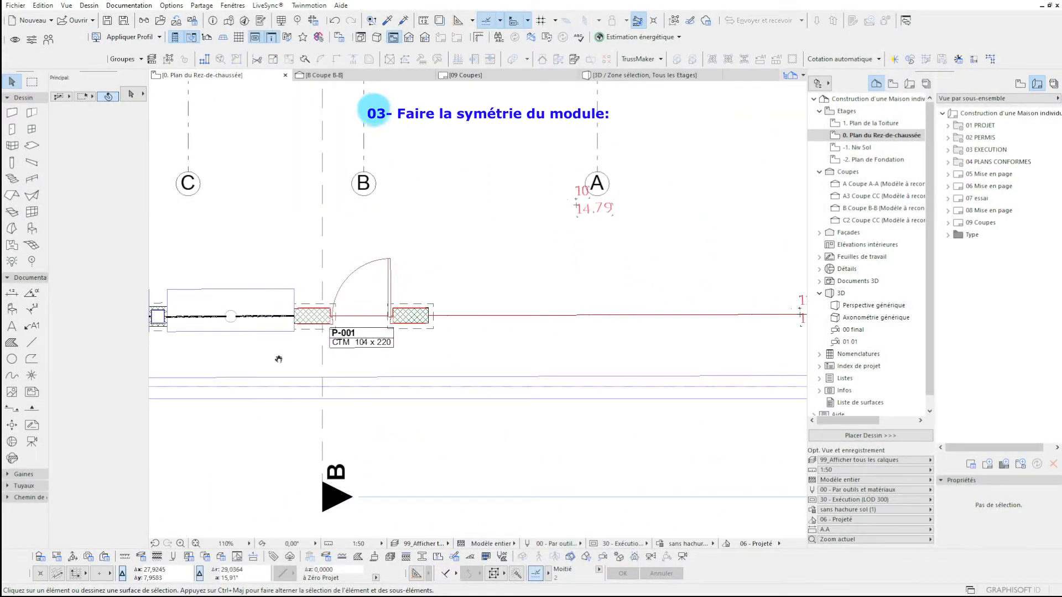
Try a mirrored copy of the front fence module about the middle of the gate P-001, and delete the copy.
left_click(229, 310)
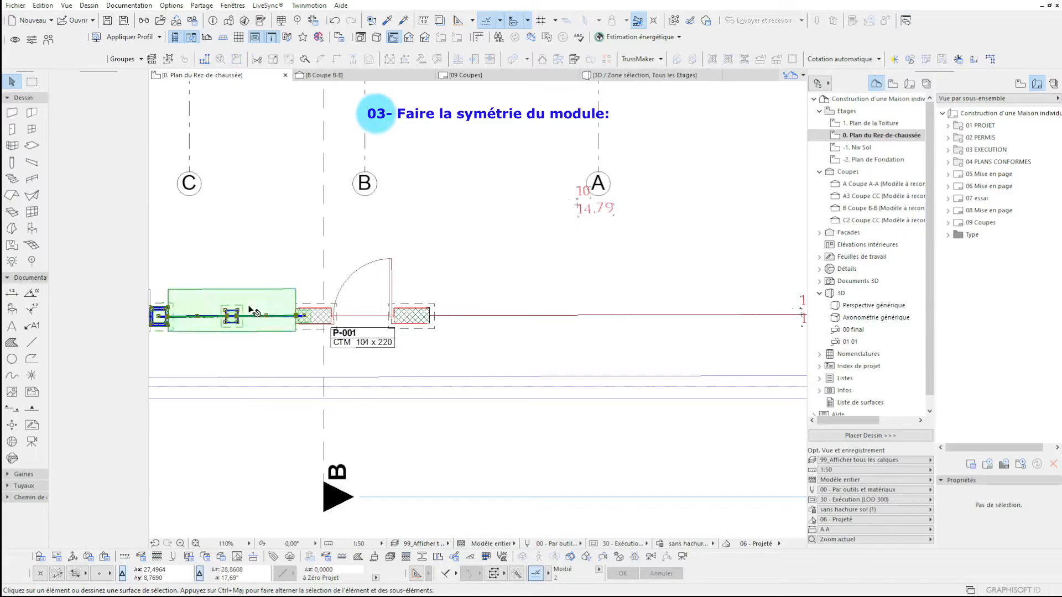
scroll(280, 325, "up", 3)
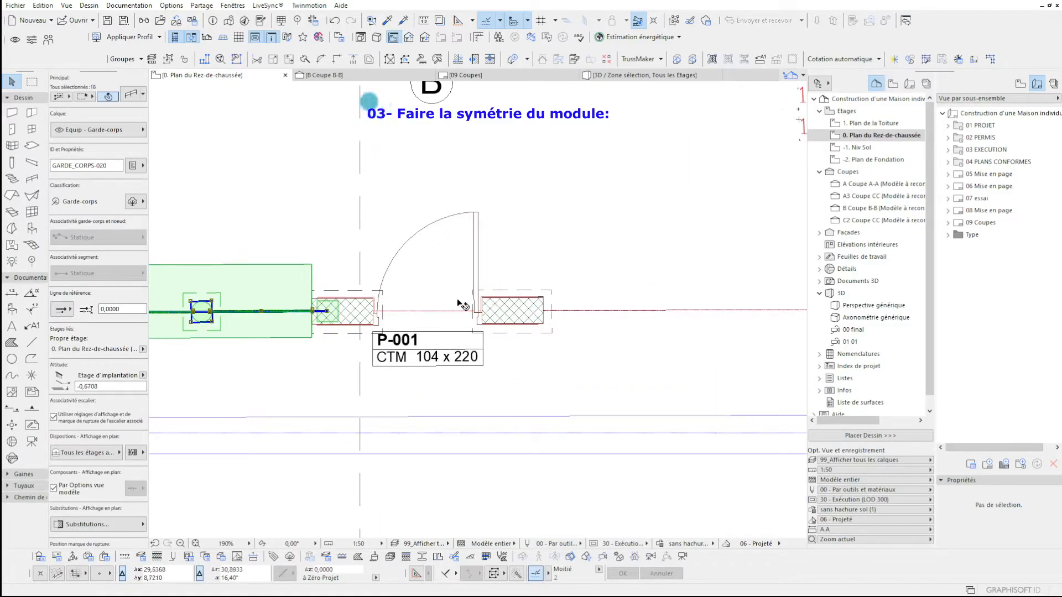
key("ctrl+alt+m")
scroll(448, 310, "up", 1)
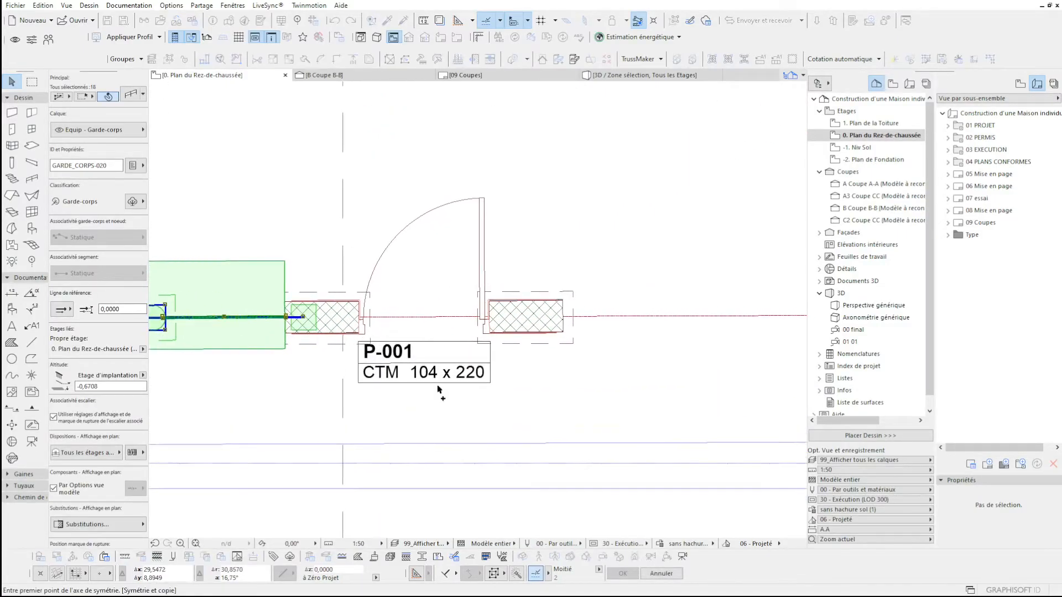
left_click(429, 305)
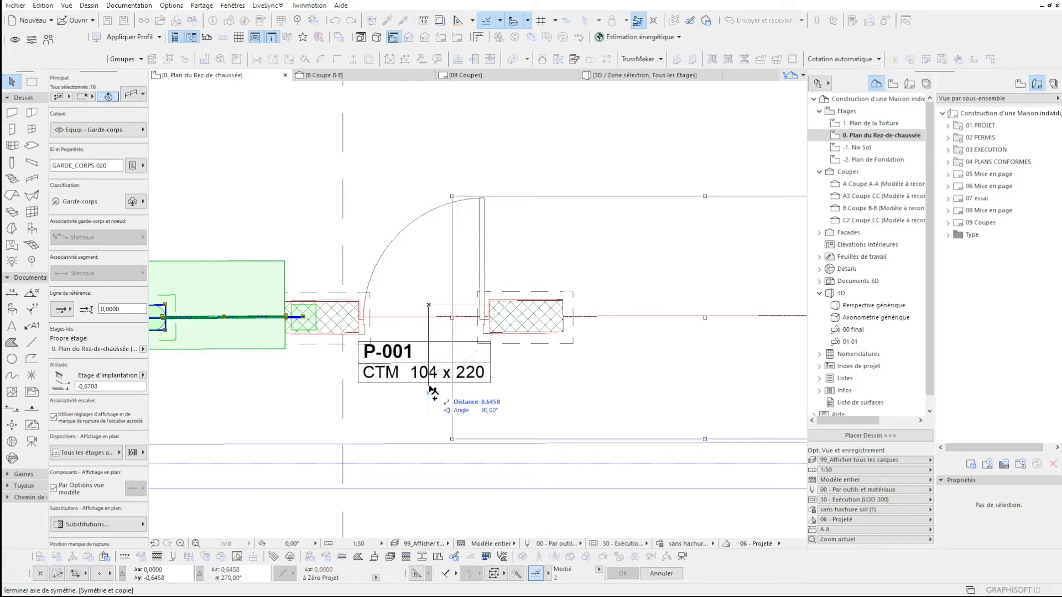
left_click(433, 390)
scroll(641, 394, "down", 2)
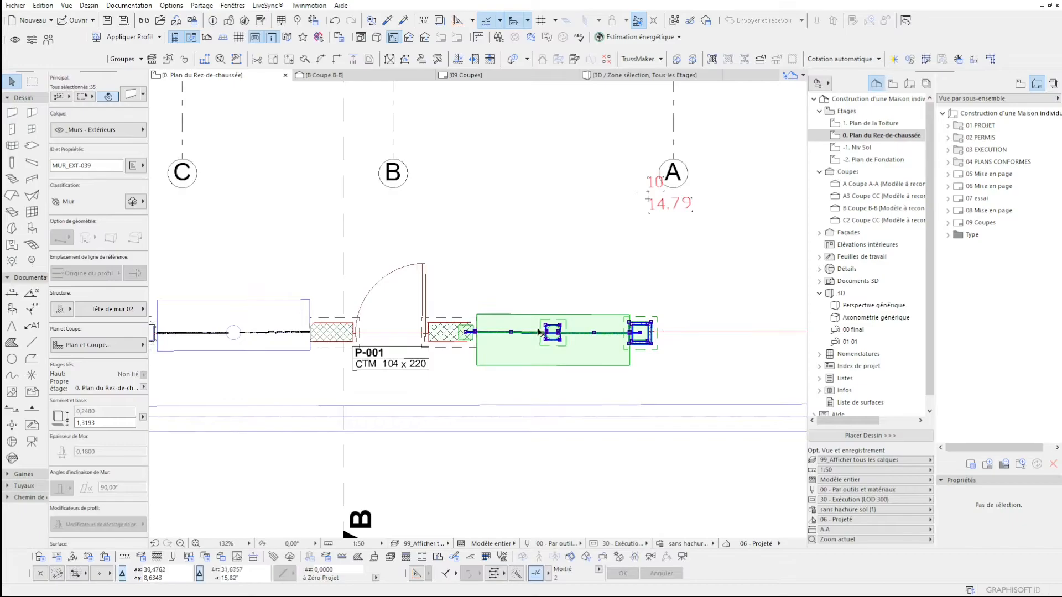
key("Delete")
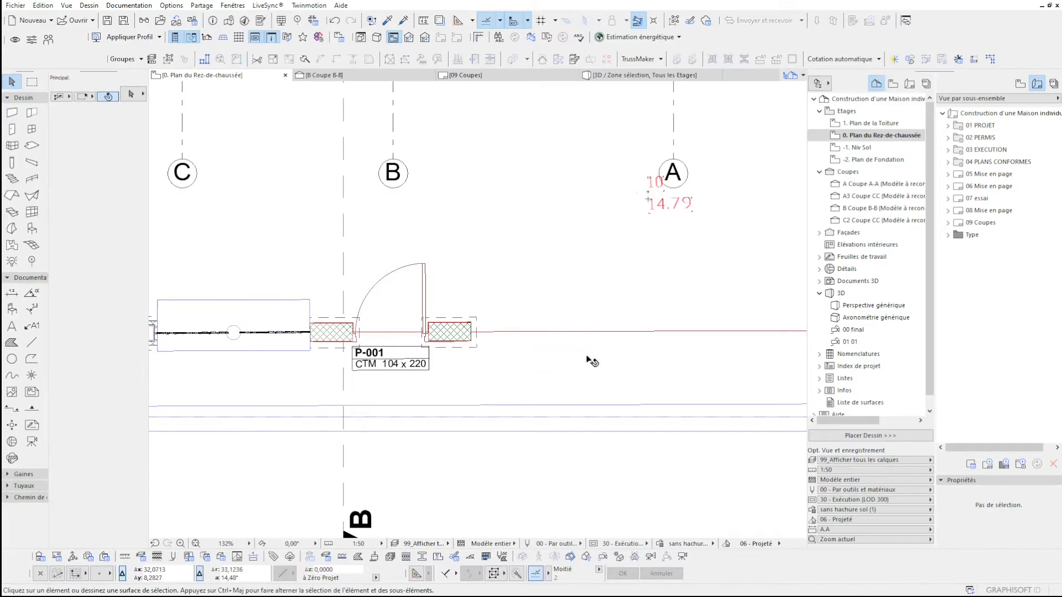
scroll(582, 339, "down", 8)
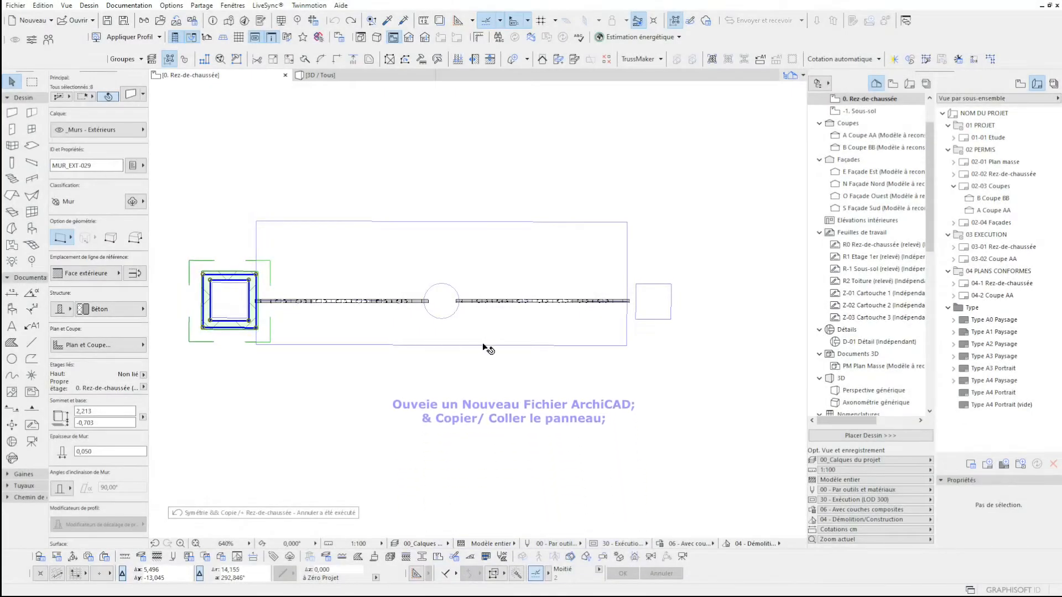
In the separate panel file, mirror the square concrete pillar about the centre of the middle post and check it in 3D.
key("ctrl+m")
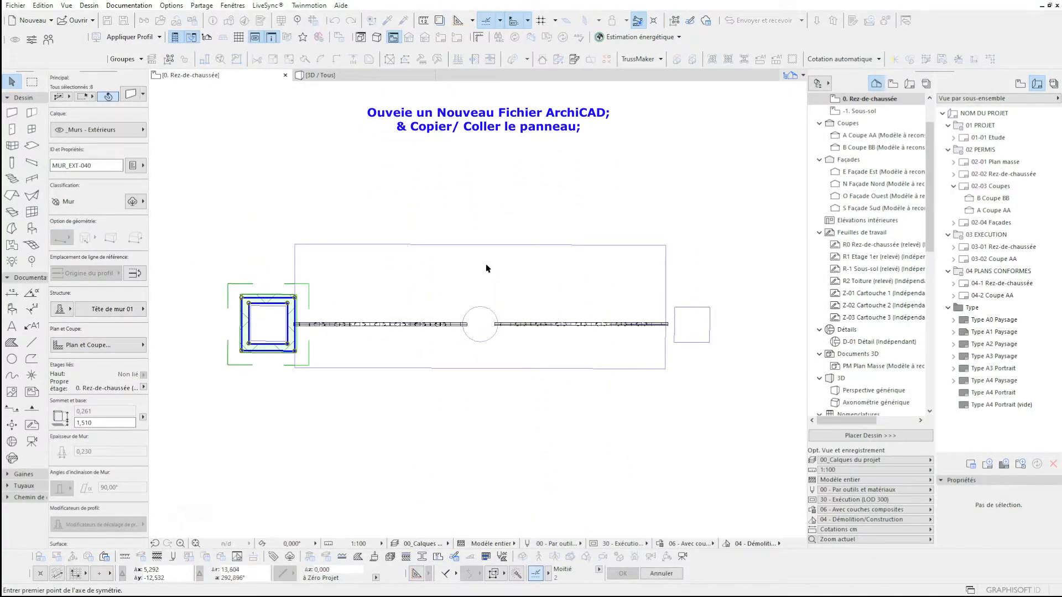
left_click(480, 324)
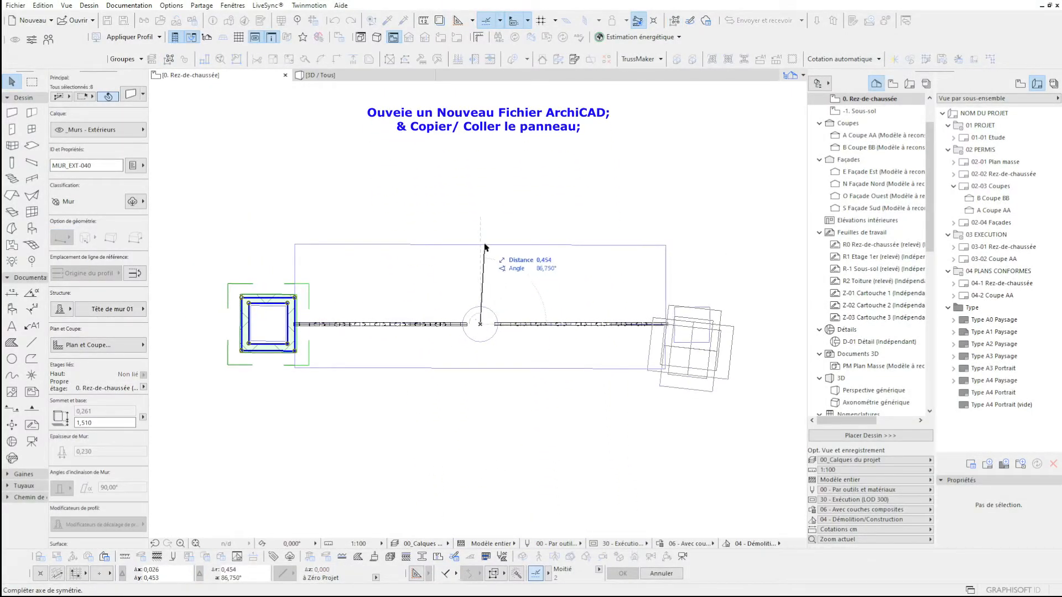
left_click(480, 248)
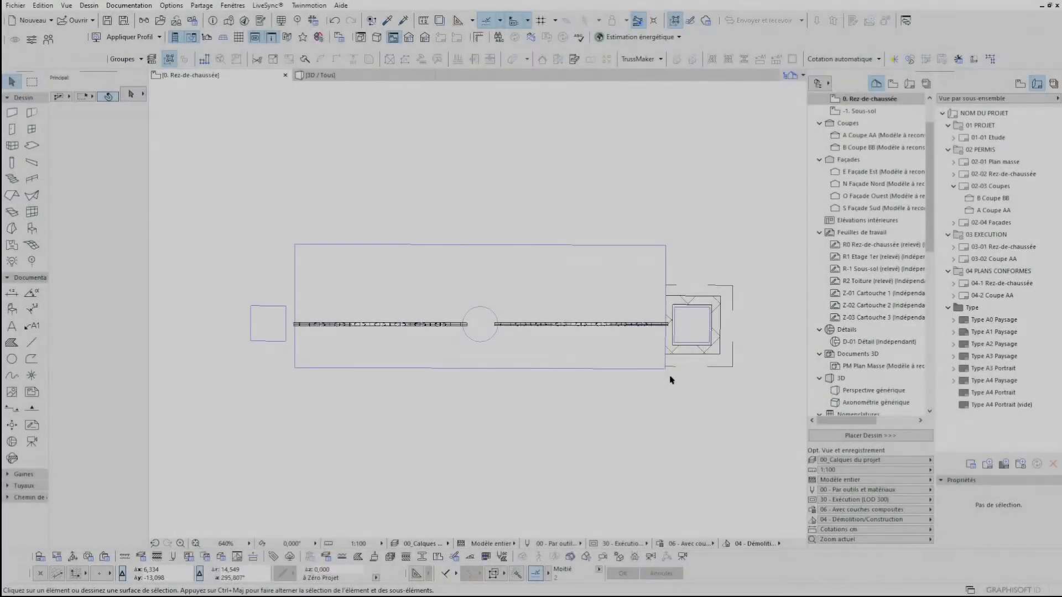
key("F3")
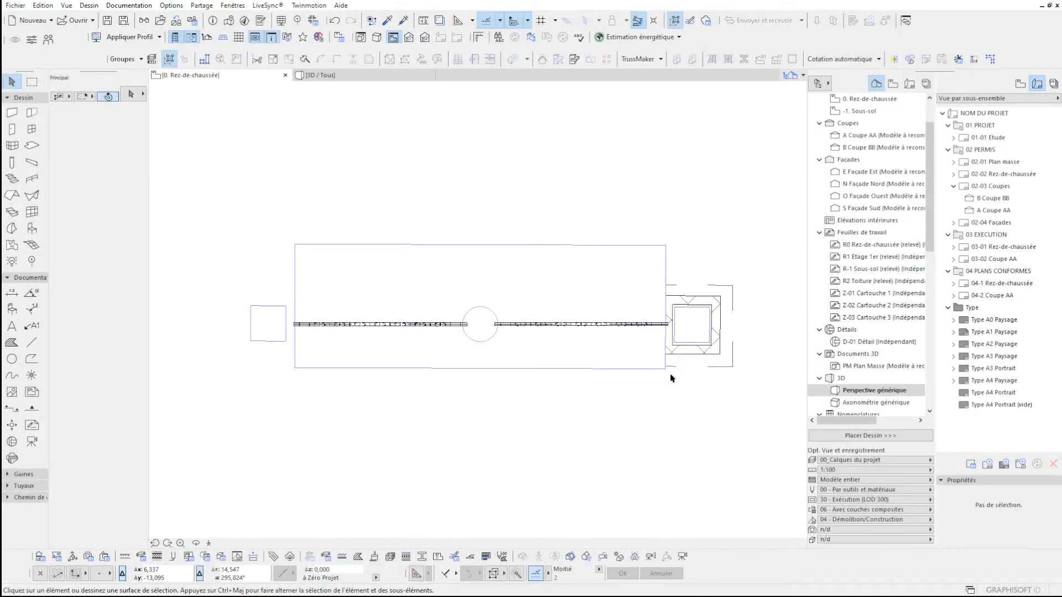
scroll(635, 359, "up", 3)
middle_click_drag(635, 360, 590, 426, "shift")
Save the mirrored panel's floor plan to the desktop as the module file "Cloture miroir" (*.mod).
key("F2")
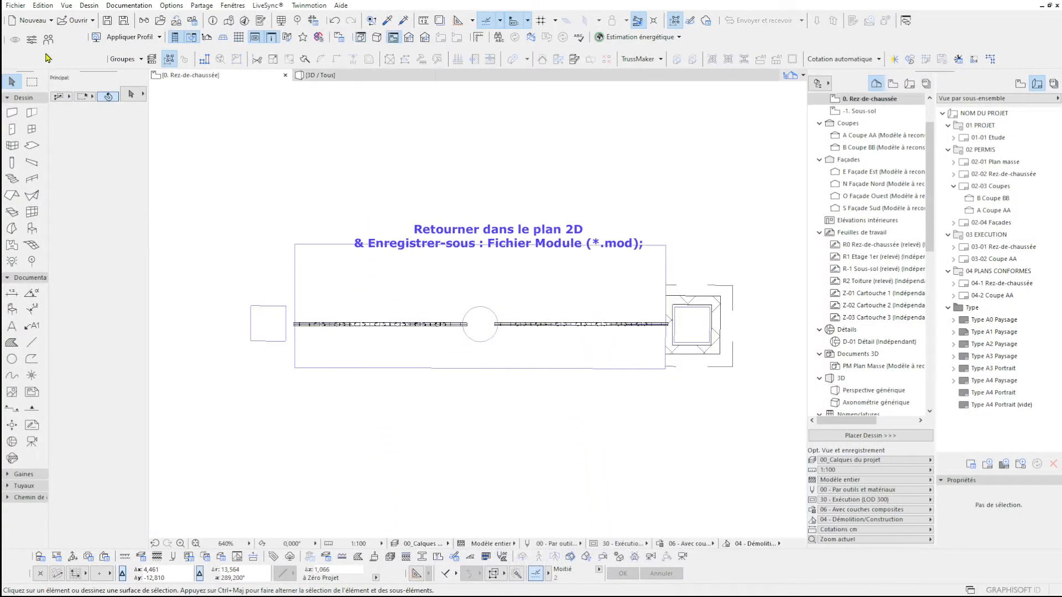
left_click(15, 5)
left_click(33, 92)
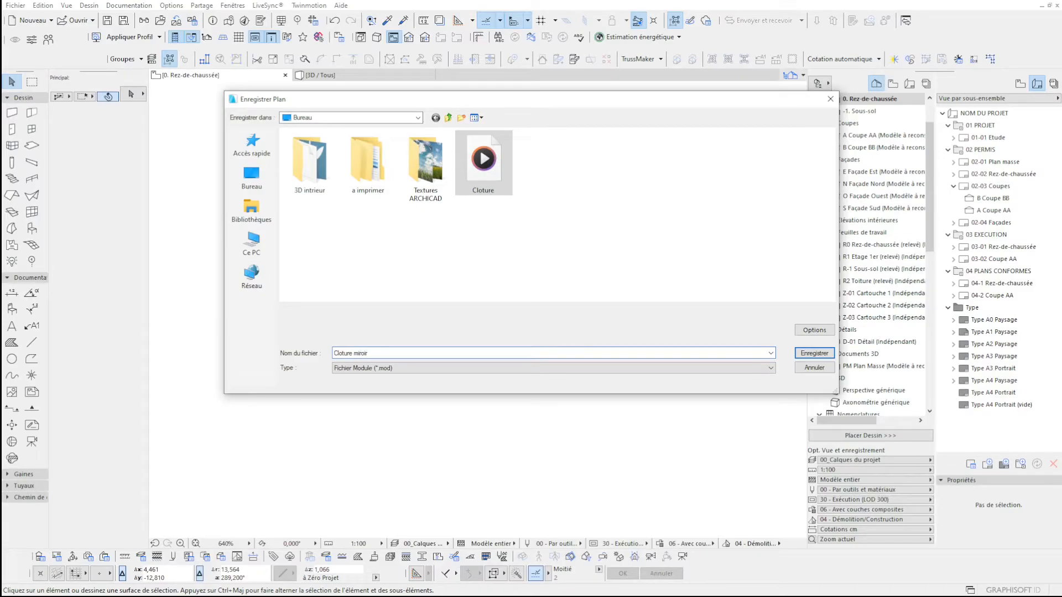
left_click(817, 357)
left_click(581, 256)
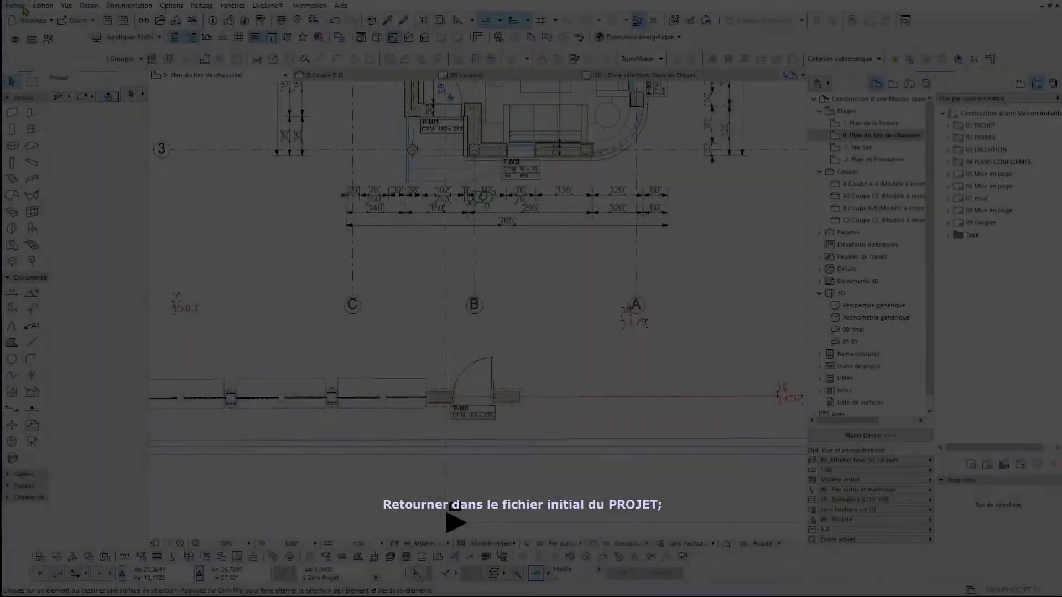
In the house project, choose Cloture miroir.mod with all its storeys as the linked module for placement.
left_click(17, 6)
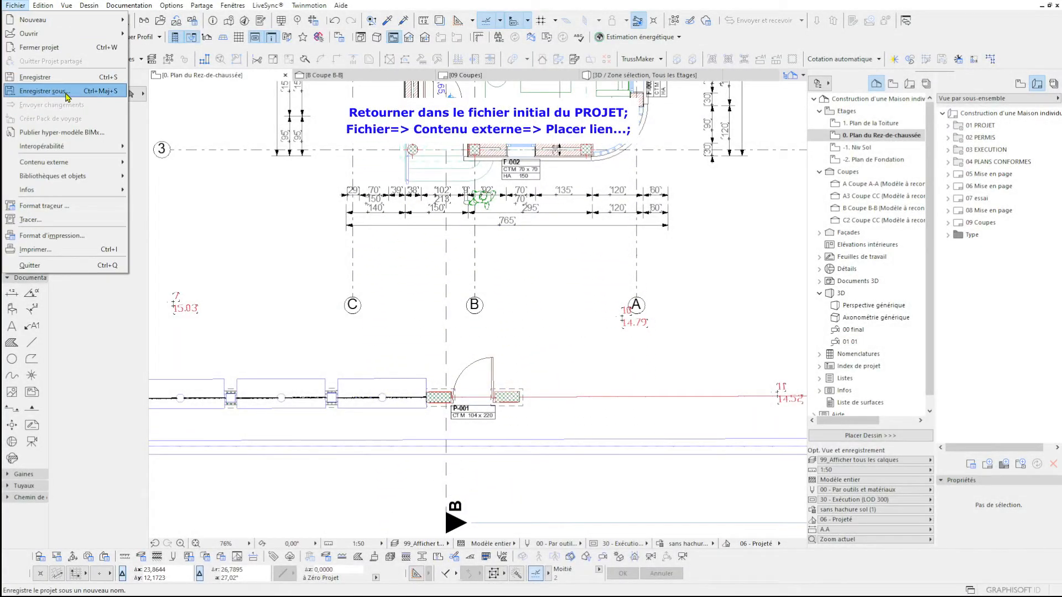
mouse_move(85, 162)
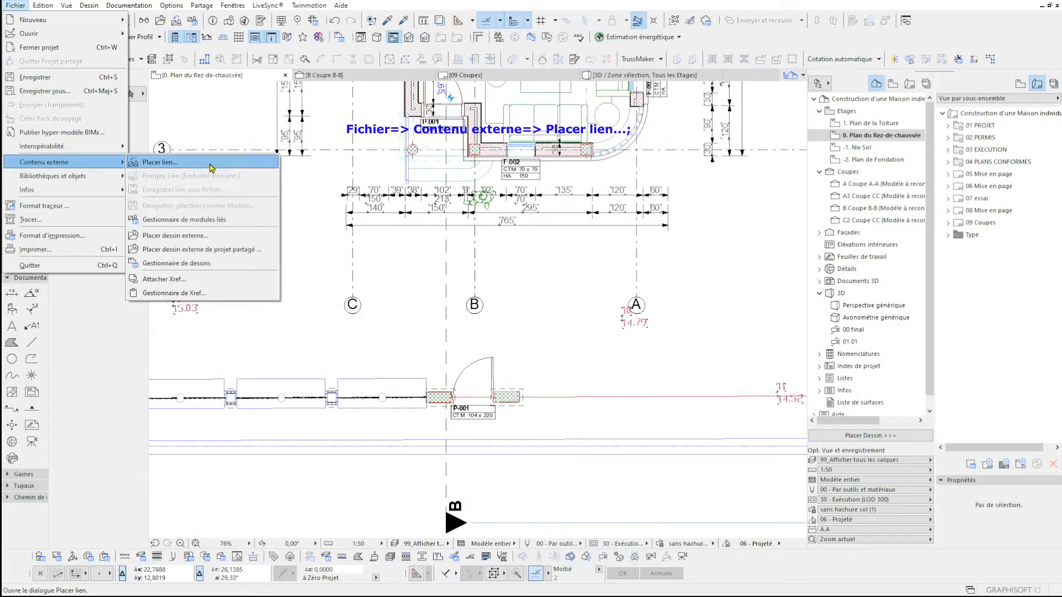
left_click(212, 162)
left_click(537, 208)
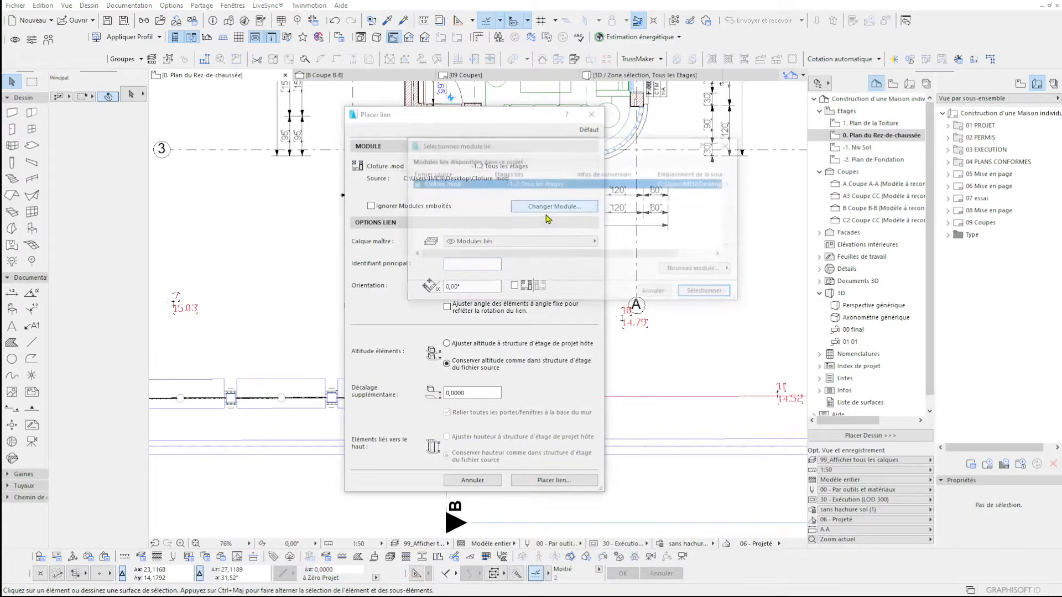
left_click(720, 271)
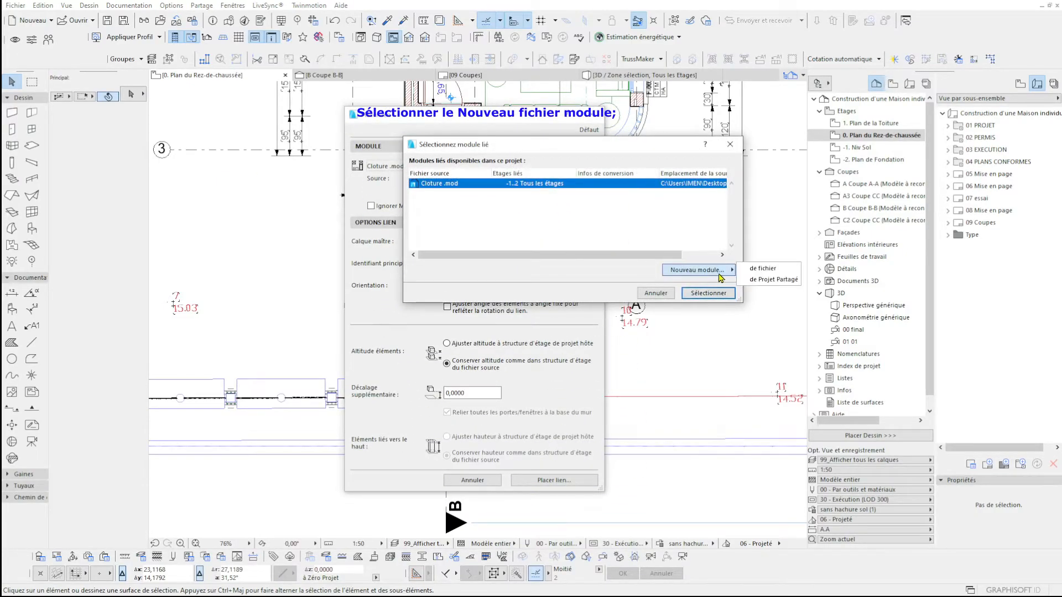
left_click(753, 269)
left_click(540, 169)
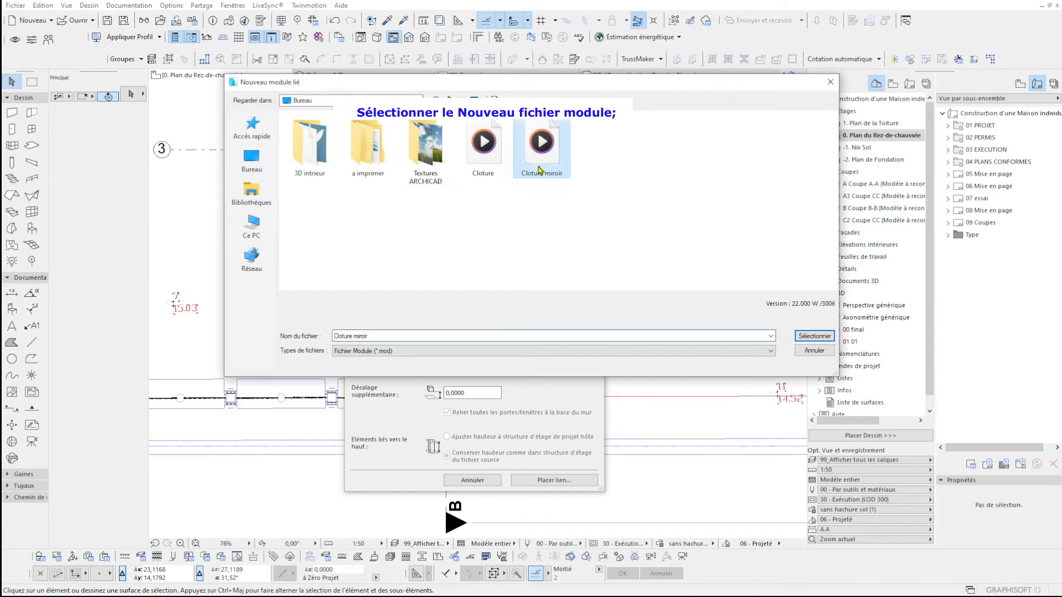
left_click(815, 336)
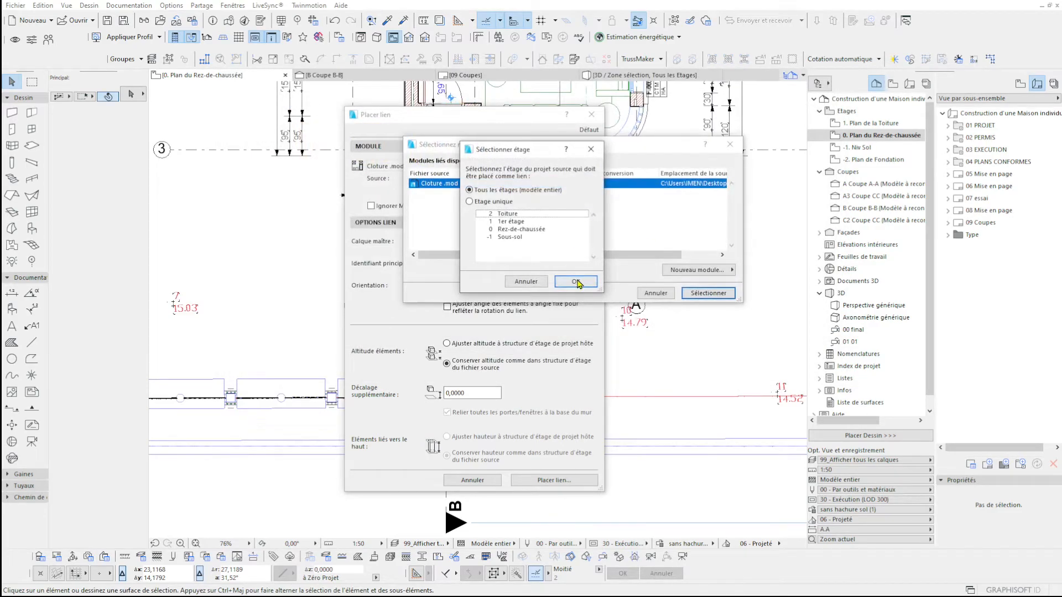
left_click(576, 282)
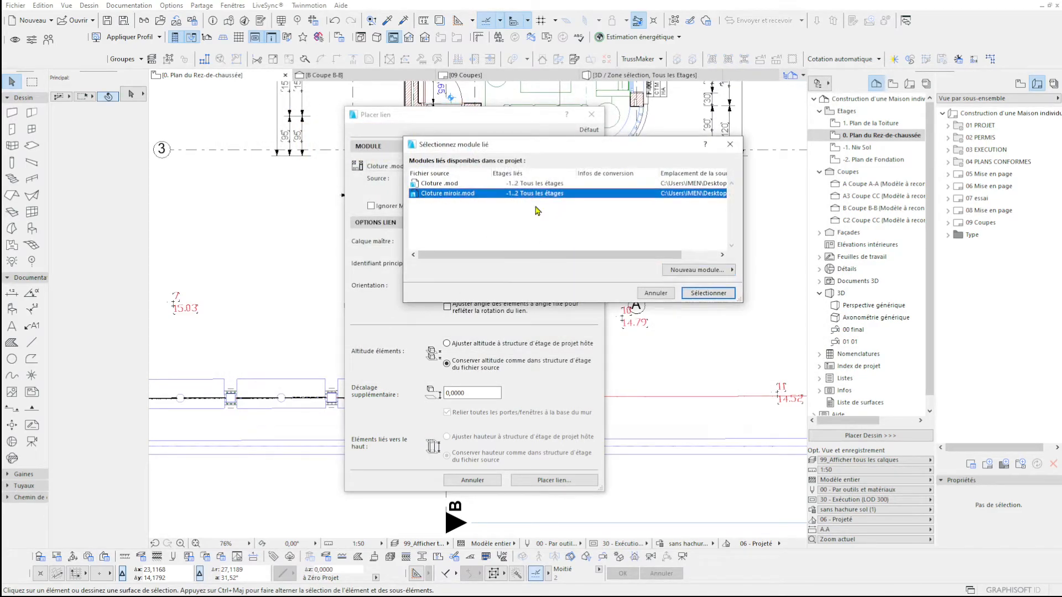
left_click(708, 293)
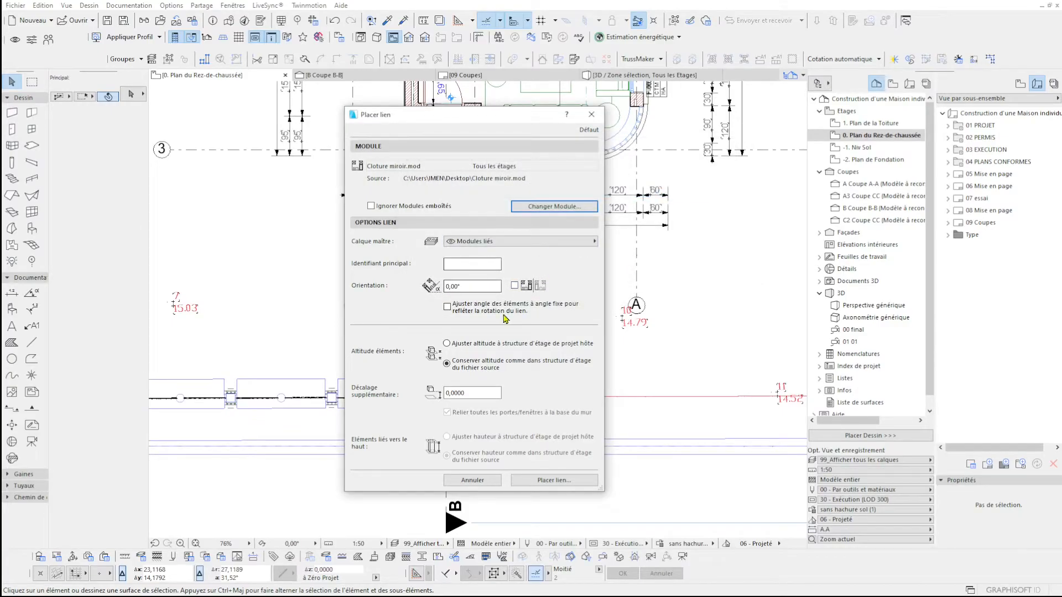
Place the link on the Rez-de-chaussée storey, pasting at the current view's centre, and position its small post against the gate's right pillar.
left_click(553, 480)
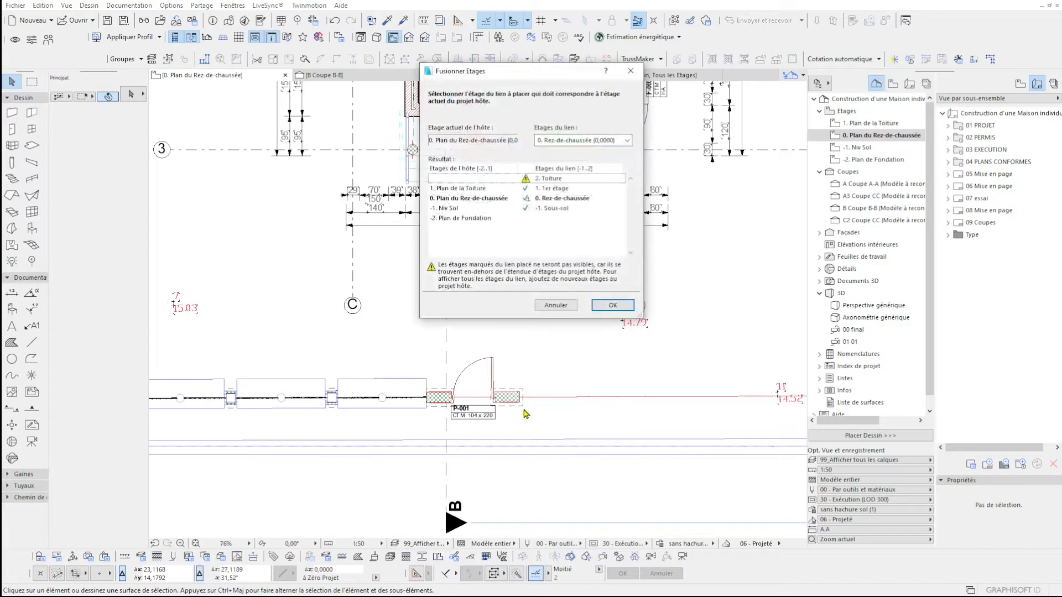
left_click(604, 308)
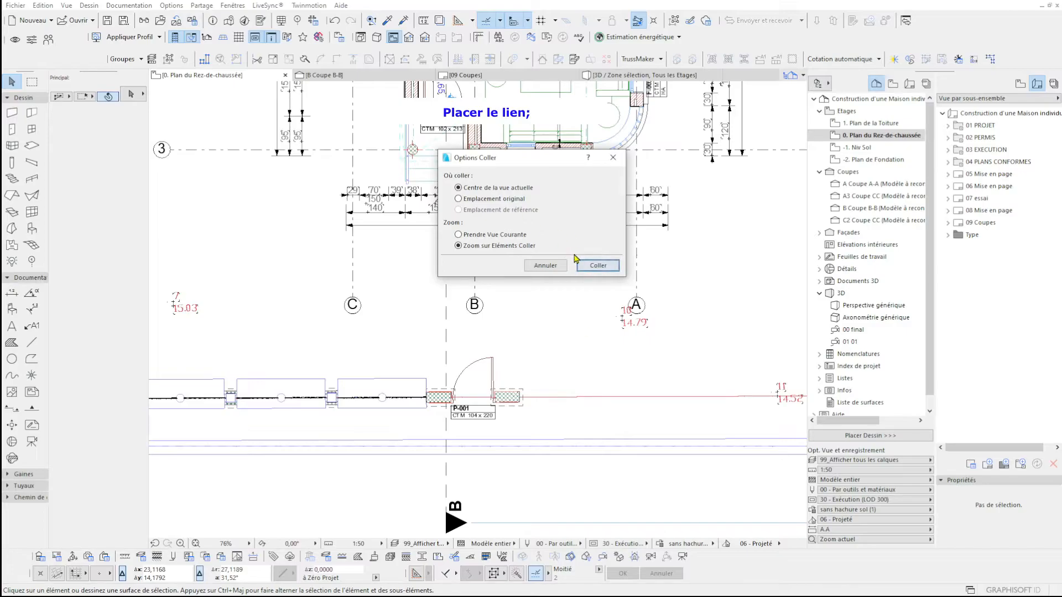
left_click(597, 265)
left_click(515, 432)
scroll(548, 358, "up", 10)
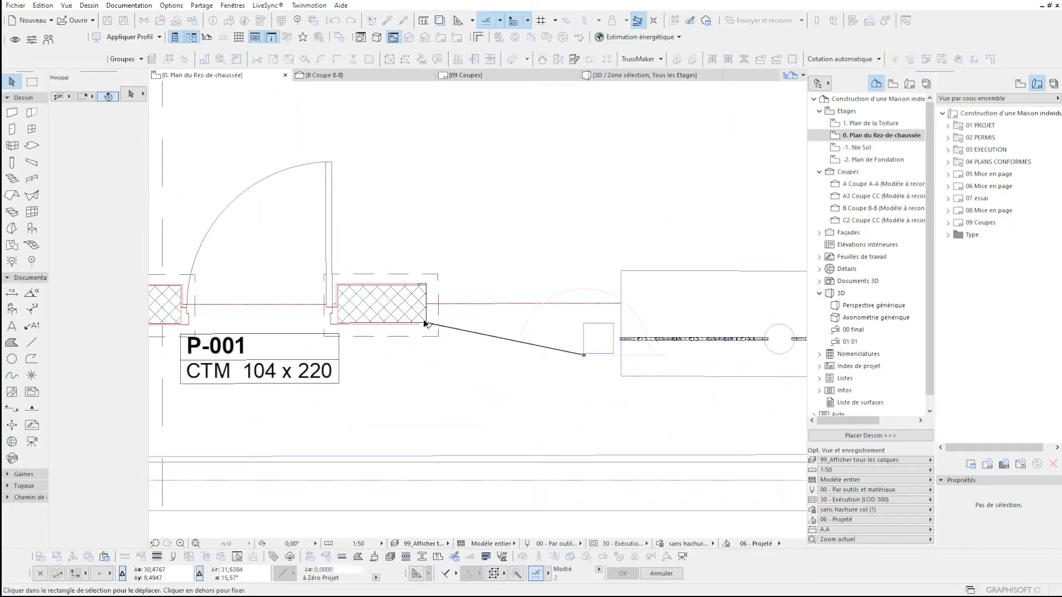
left_click(463, 308)
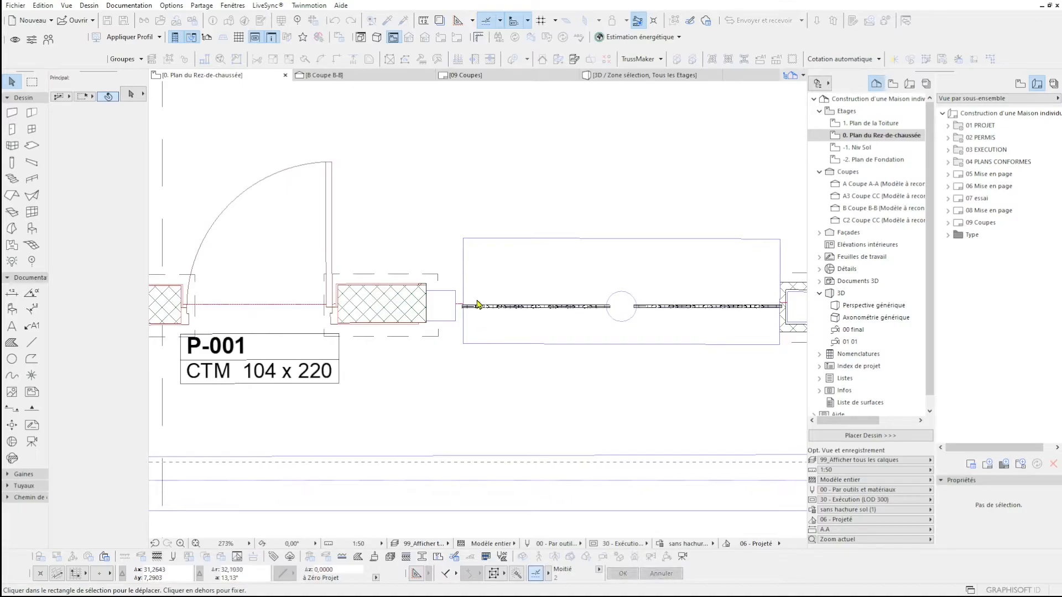
Move the mirrored module so its railing sits on the boundary line and its panel edge meets the gate pillar's face.
left_click(707, 295)
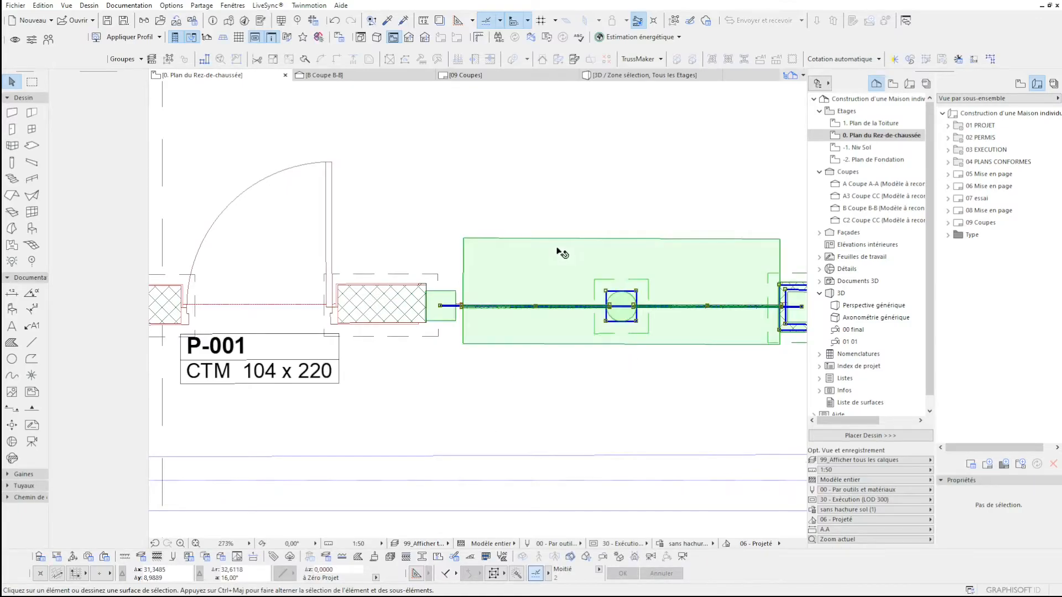
scroll(458, 283, "up", 7)
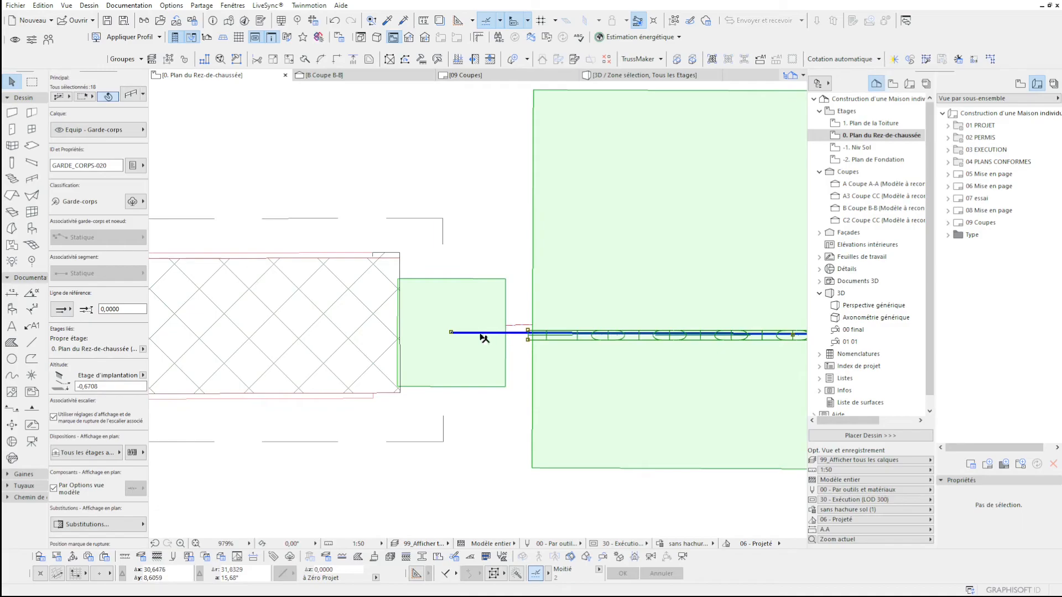
left_click(452, 333)
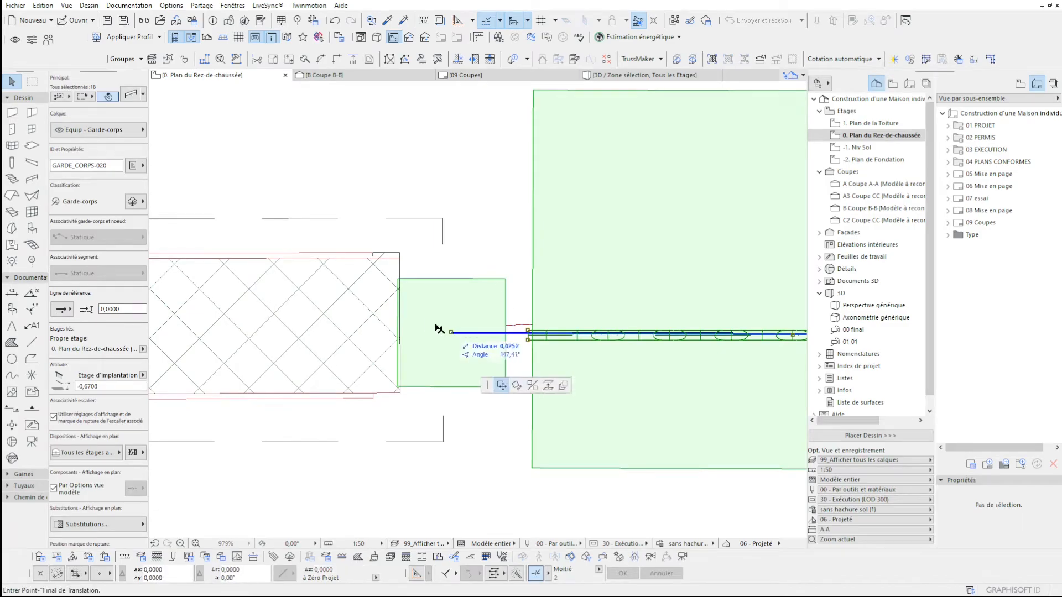
left_click(354, 332)
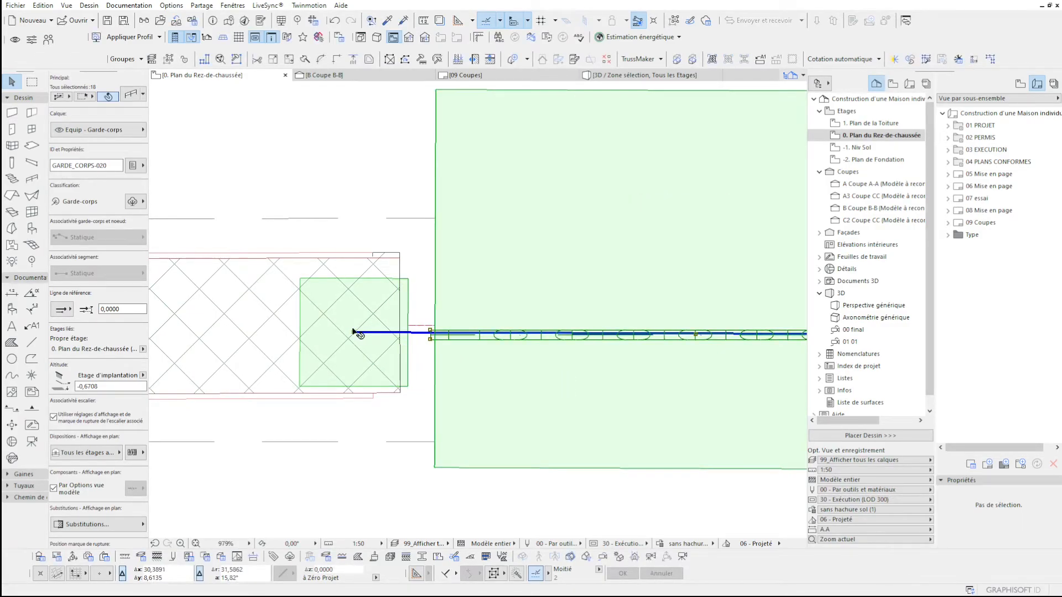
left_click(354, 332)
left_click(354, 325)
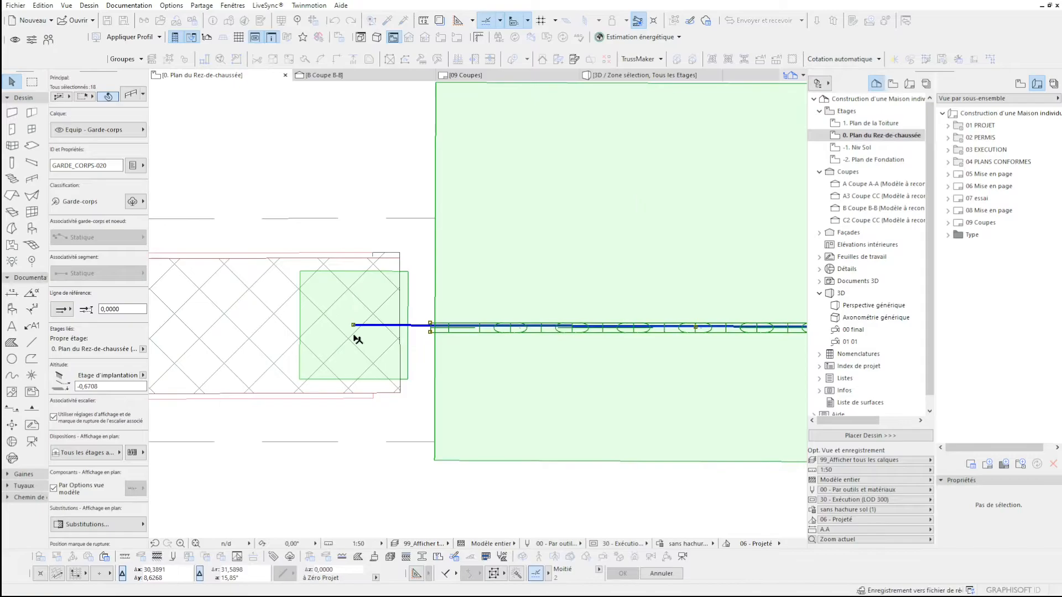
left_click(436, 290)
left_click(400, 291)
key("Escape")
scroll(260, 348, "down", 1)
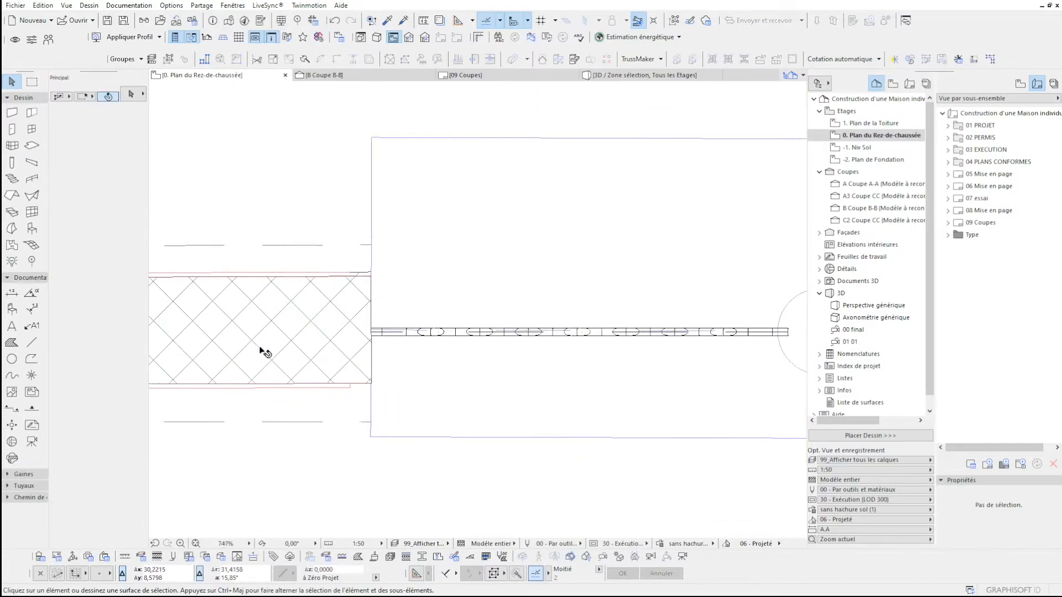
Rotate the mirrored module about its railing end inside the gate pillar so its far end aligns with the boundary line.
scroll(260, 348, "down", 4)
left_click(521, 302)
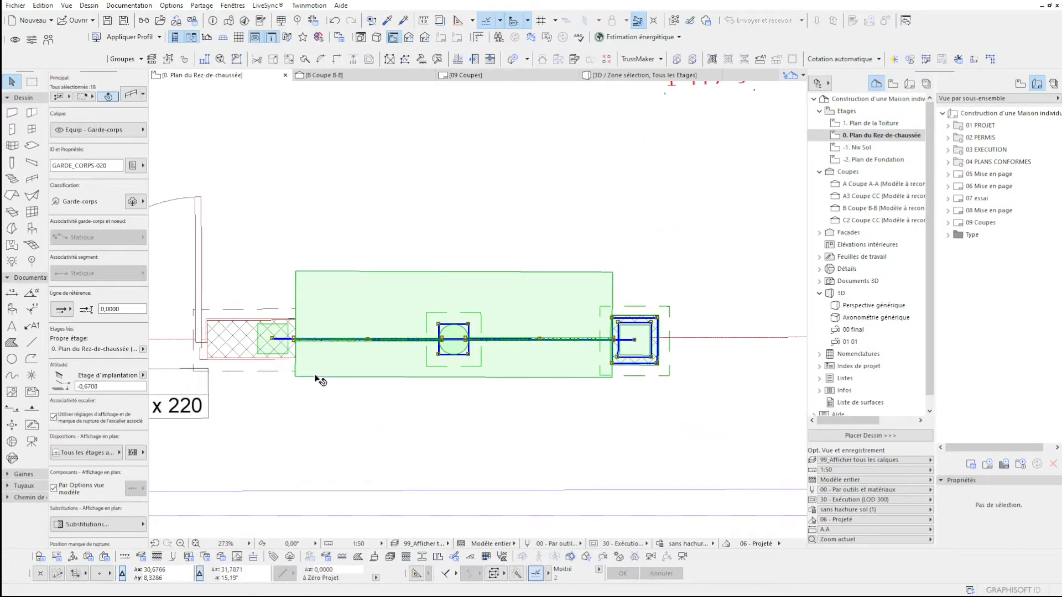
key("ctrl+e")
left_click(272, 340)
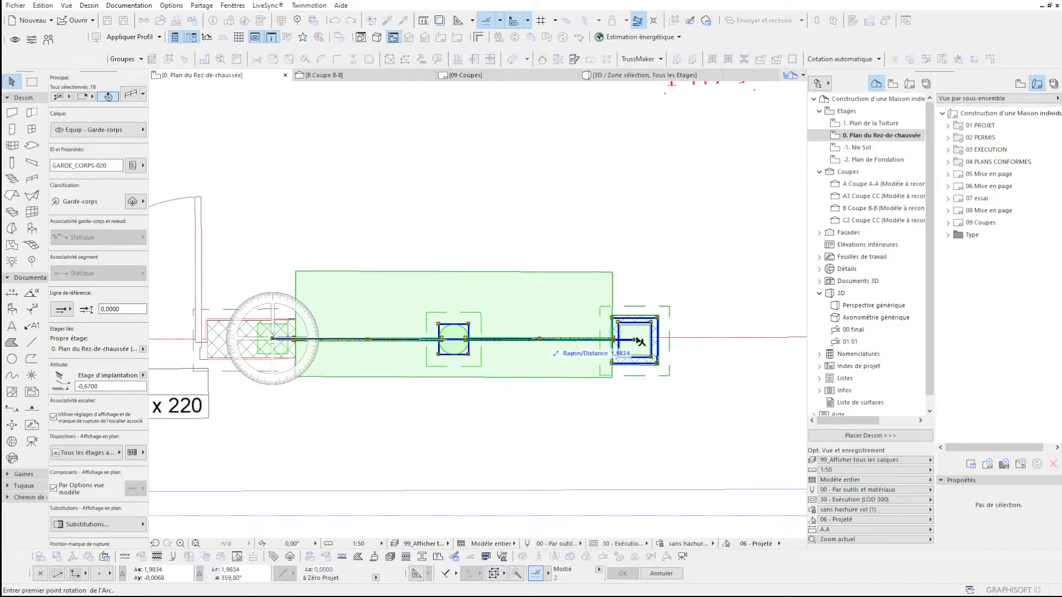
scroll(635, 340, "up", 5)
left_click(635, 339)
left_click(612, 336)
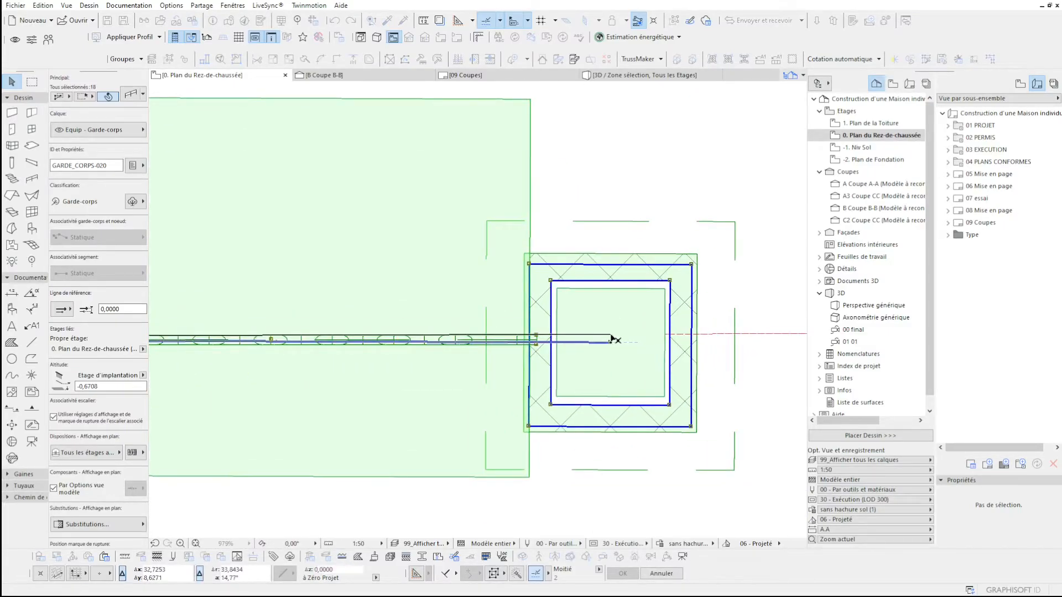
Enclose the gate, its adjoining fence modules and the front boundary in a marquee and show that area in 3D.
scroll(581, 371, "down", 5)
key("Escape")
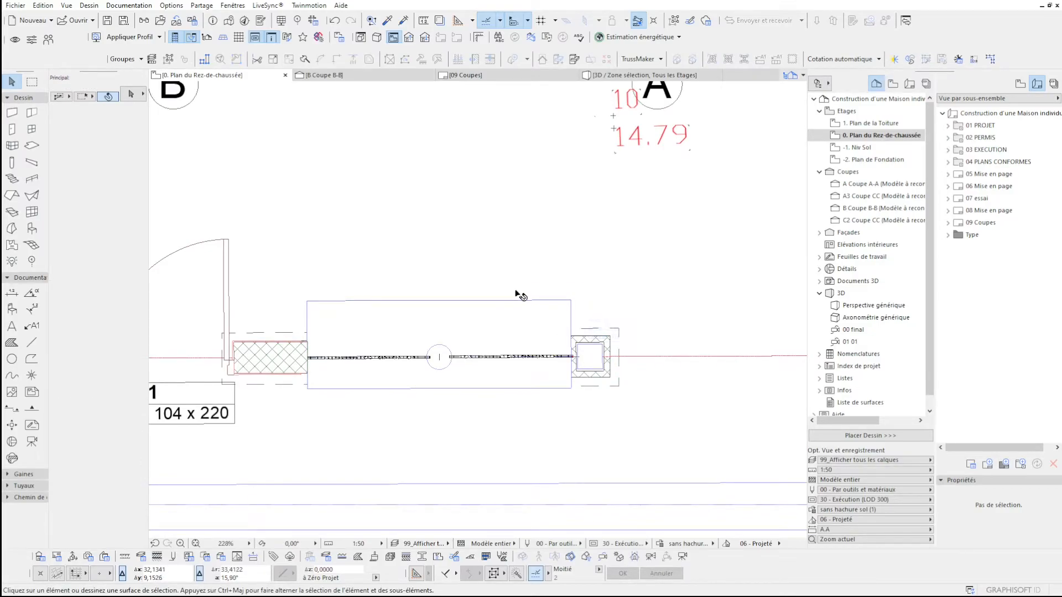
scroll(519, 295, "down", 5)
key("m")
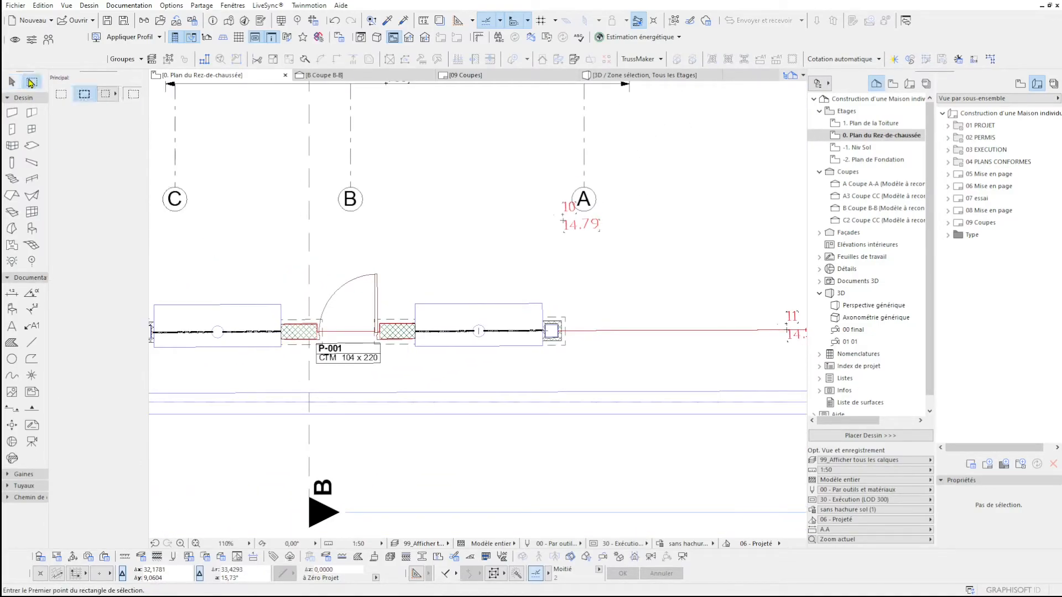
scroll(525, 369, "down", 1)
left_click(659, 274)
left_click(176, 422)
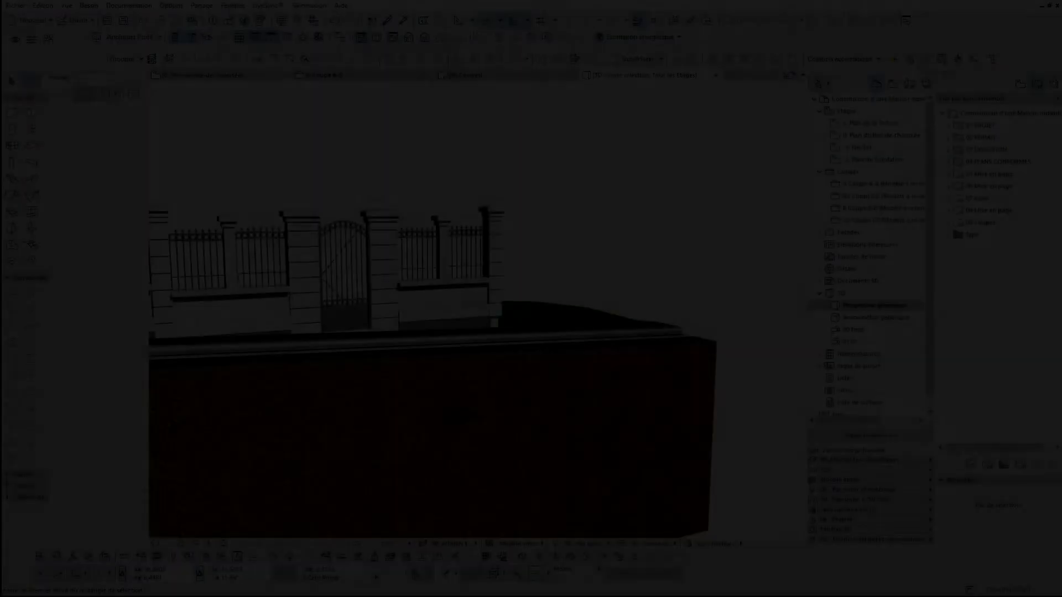
Lower the mirrored module beside the gate vertically in 3D so its end pillar's base meets the ground.
scroll(447, 381, "up", 3)
key("Escape")
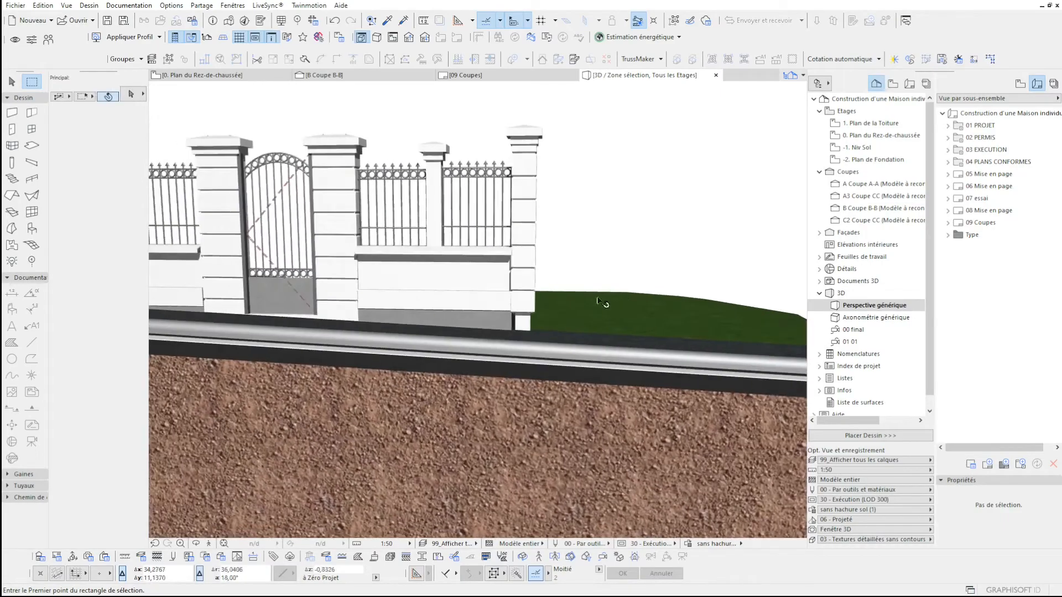
left_click(527, 273)
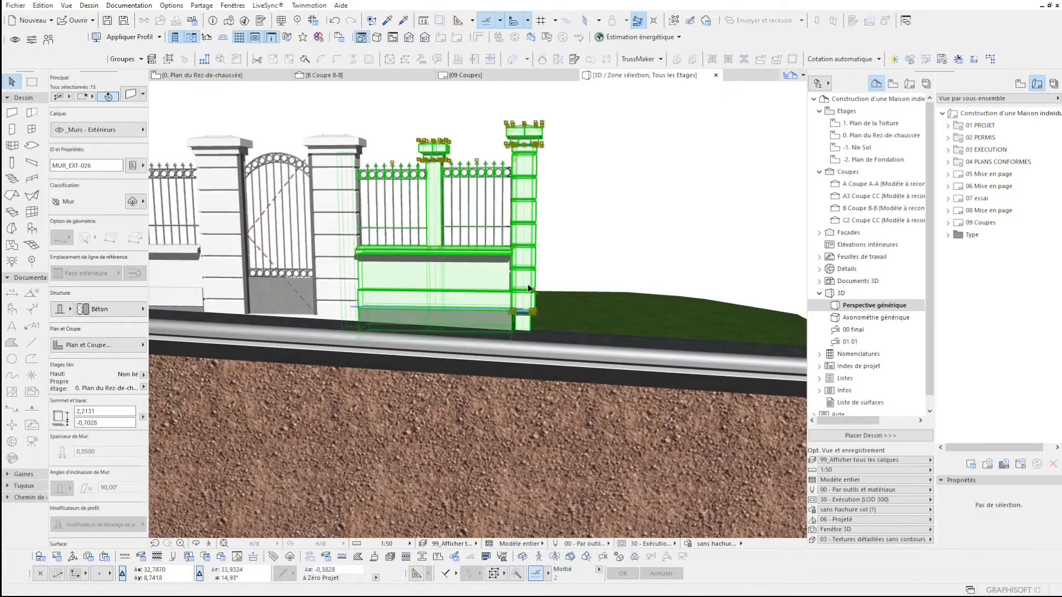
left_click(537, 315)
left_click(577, 345)
left_click(576, 341)
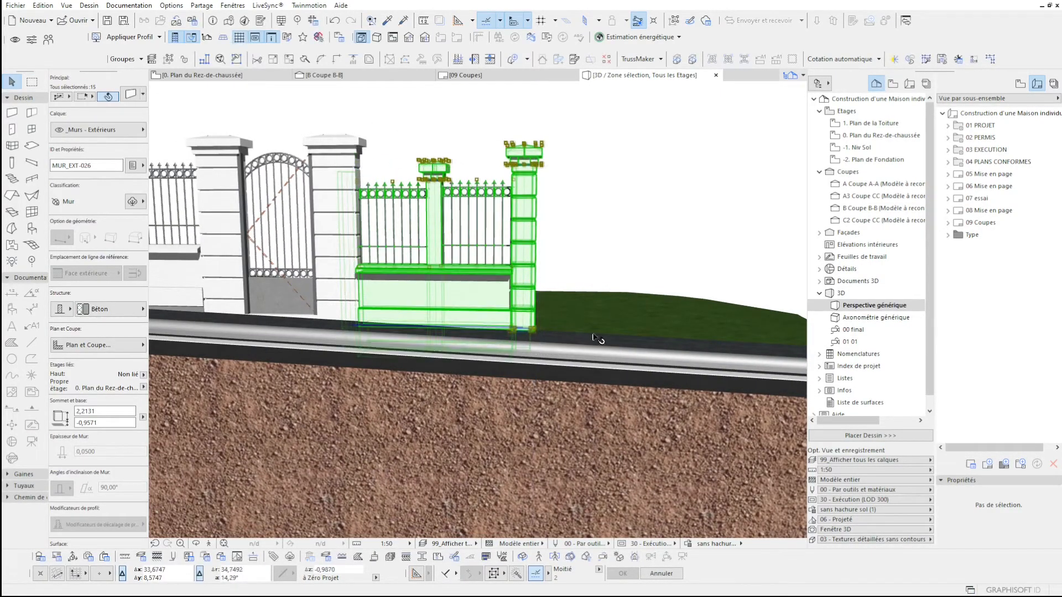
key("Escape")
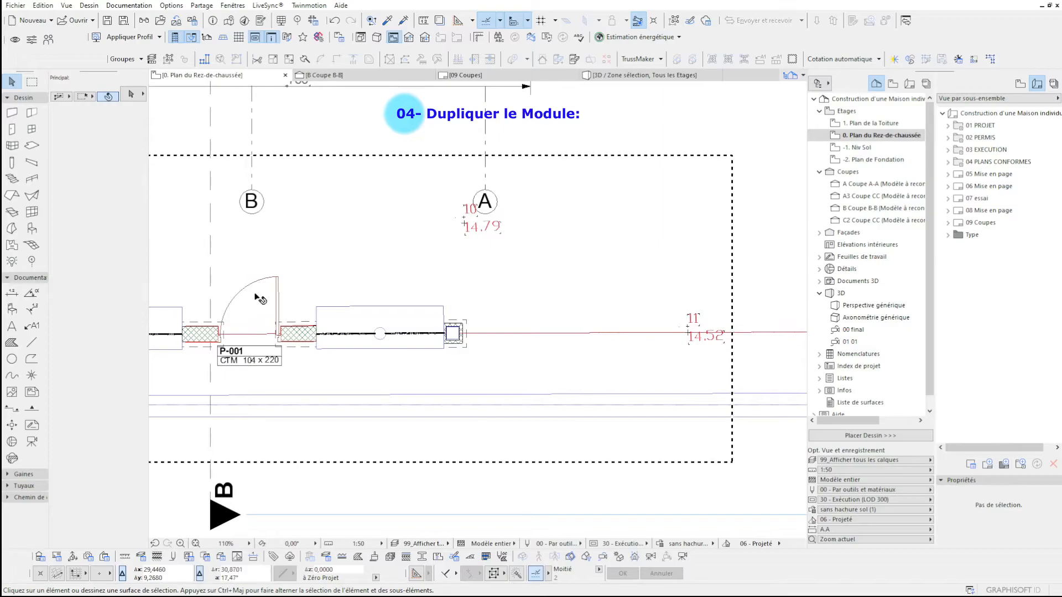
Configure the mirrored module's duplication as Incrément et Propagation, vertical displacement -0,1, path chosen before input and no copy rotation.
scroll(260, 299, "down", 3)
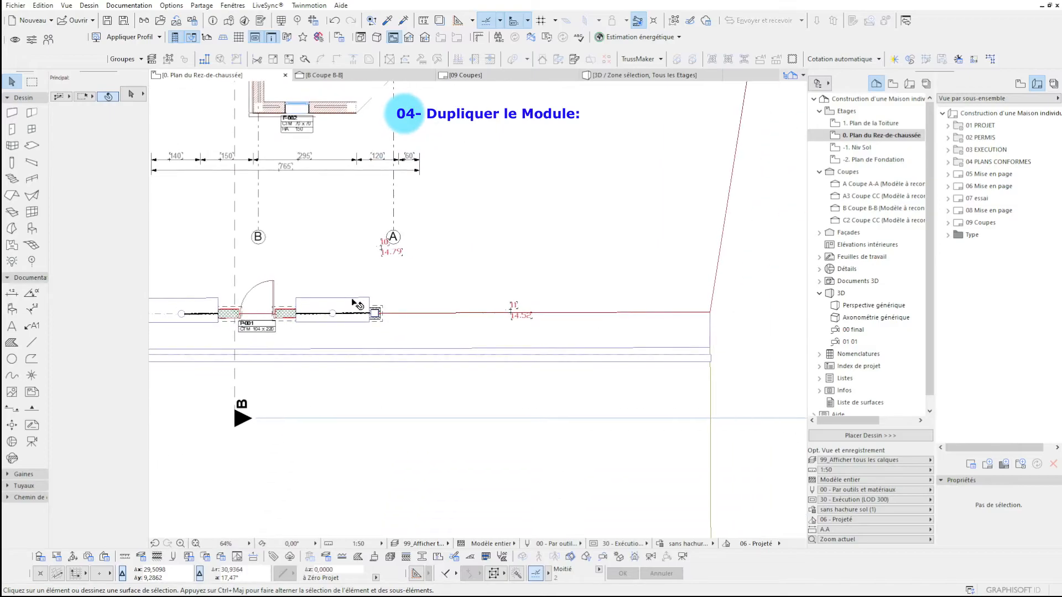
left_click(304, 307)
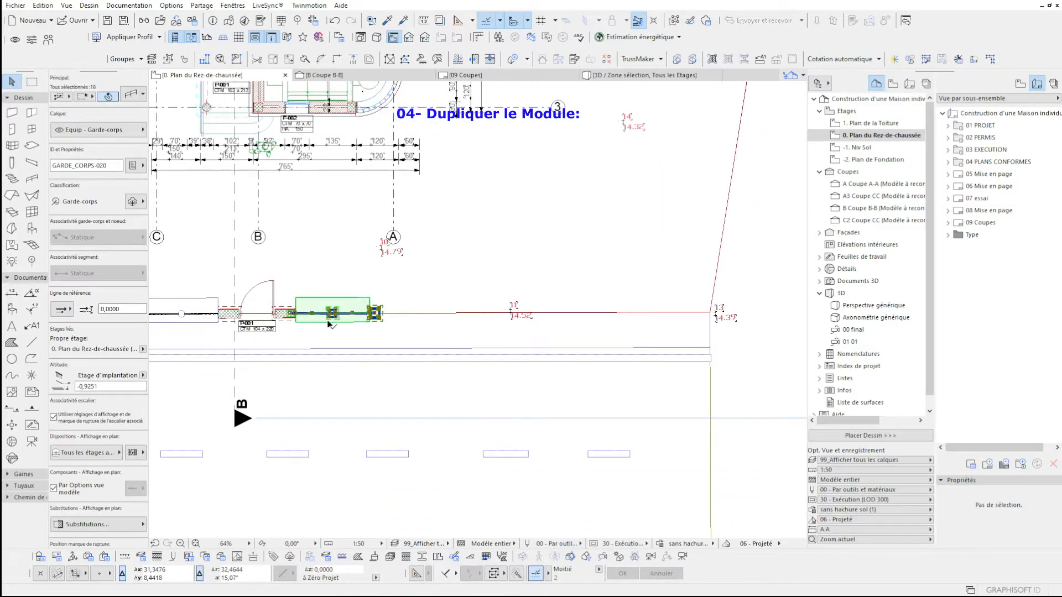
scroll(294, 313, "up", 3)
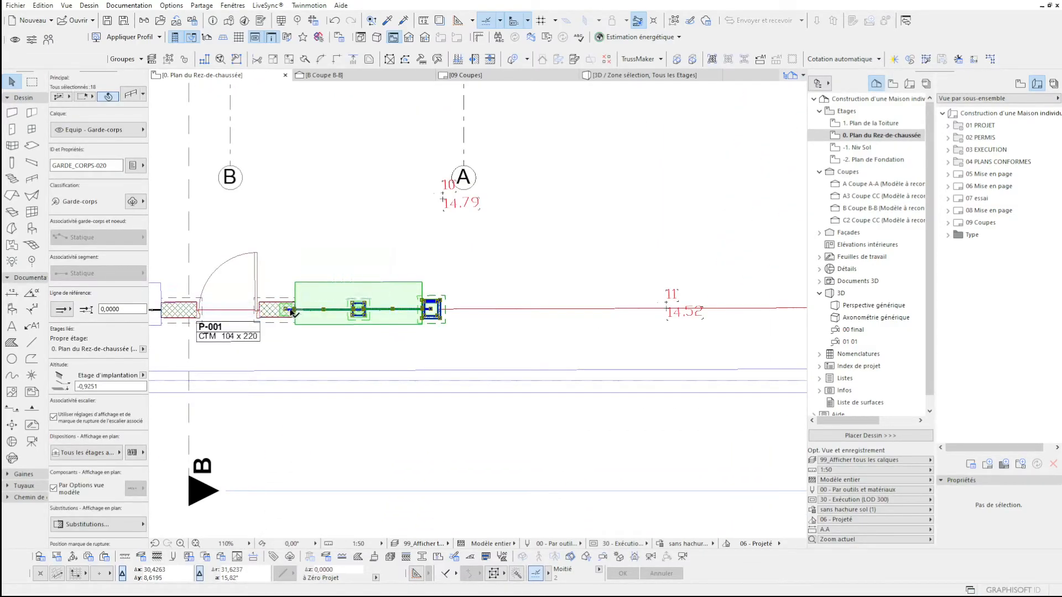
left_click(286, 312)
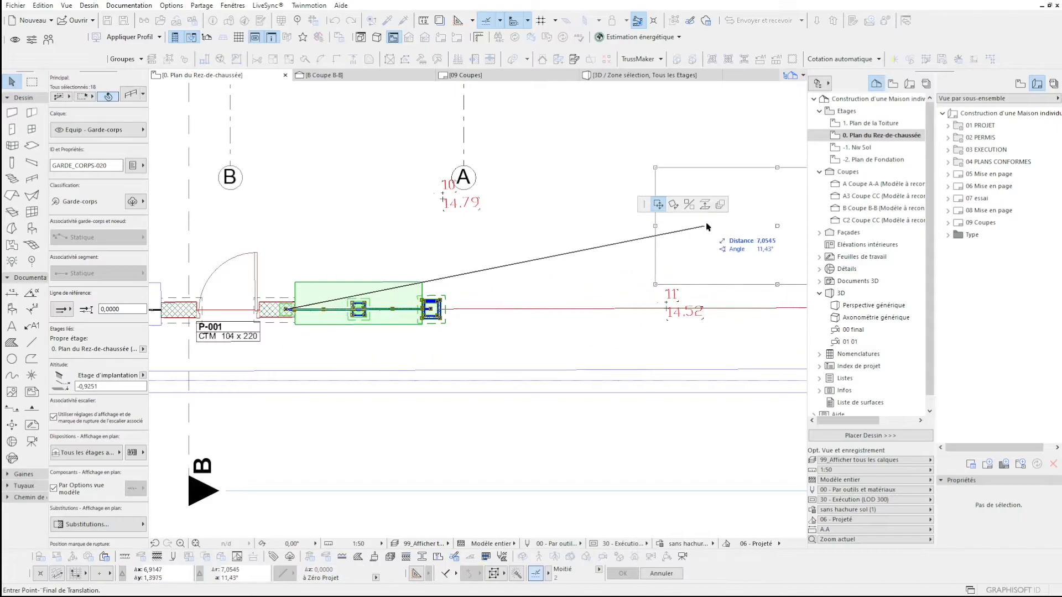
left_click(720, 206)
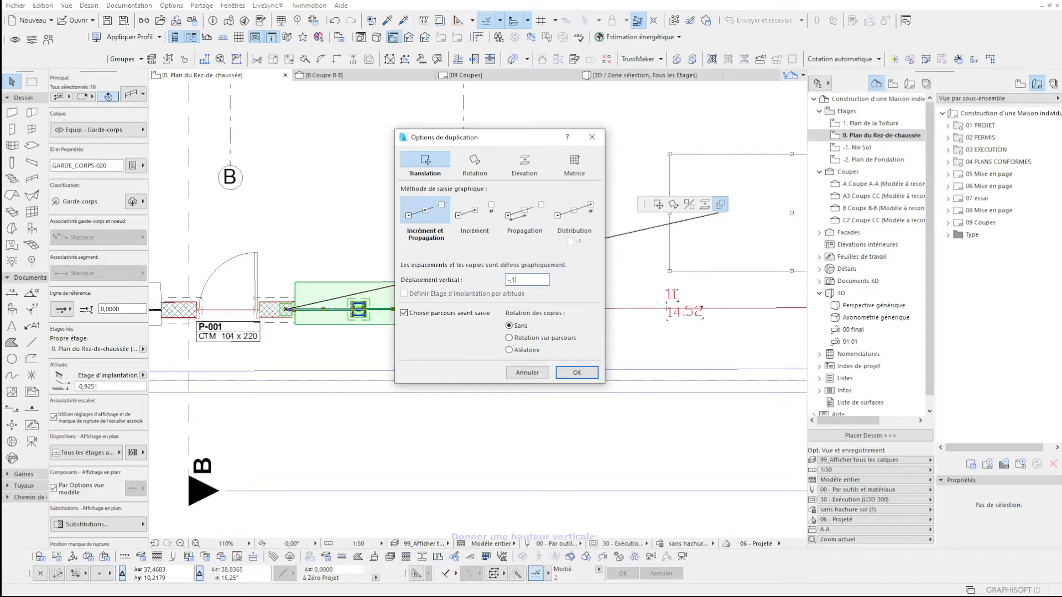
left_click(576, 373)
Use the plot boundary line as the duplication path, with the module's railing end inside the gate pillar as reference point.
scroll(351, 351, "down", 5)
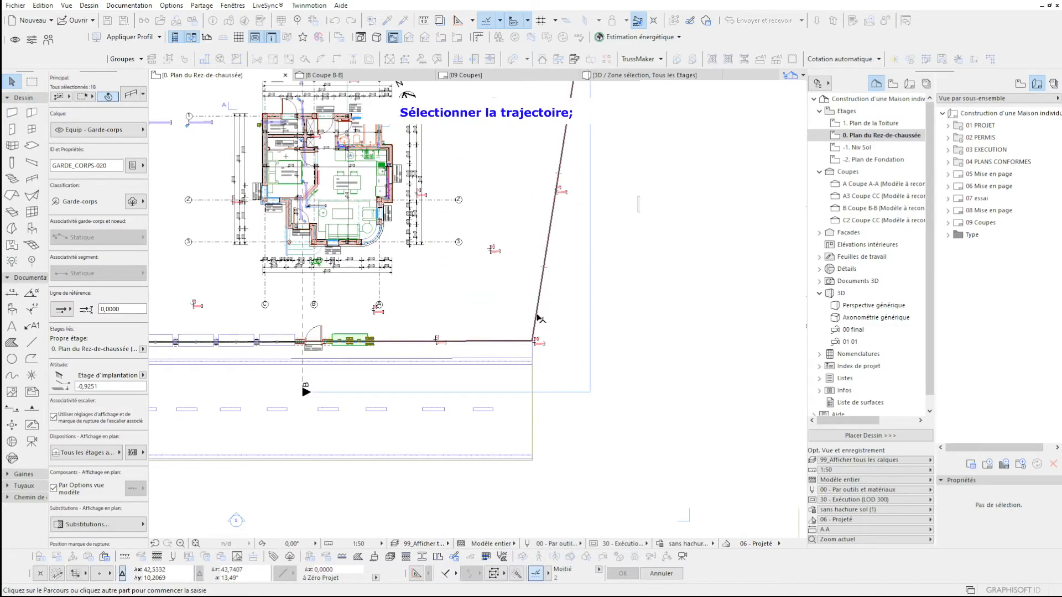
left_click(539, 319)
scroll(343, 351, "up", 3)
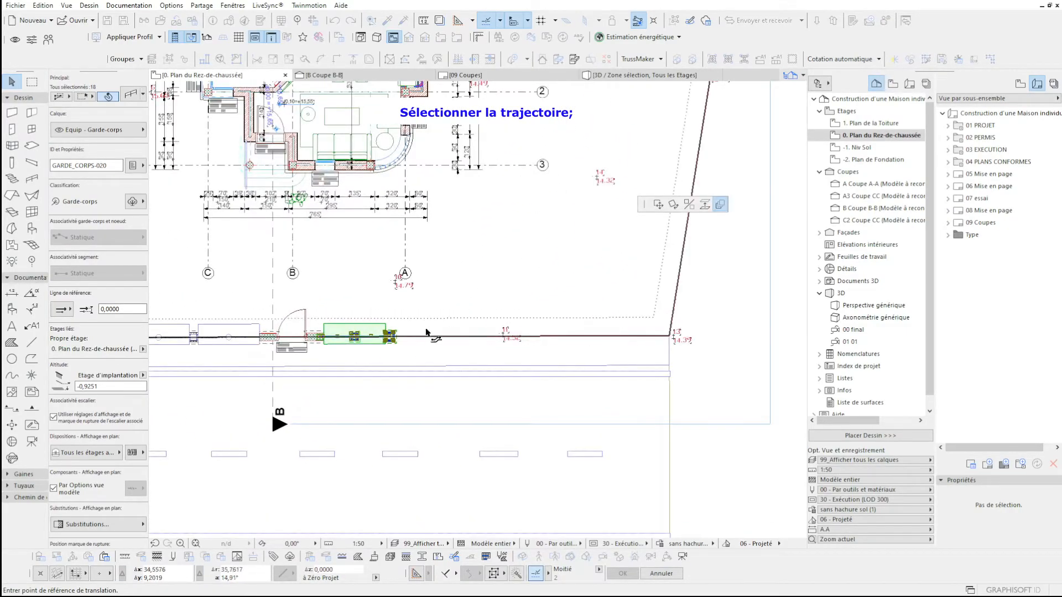
scroll(338, 343, "up", 8)
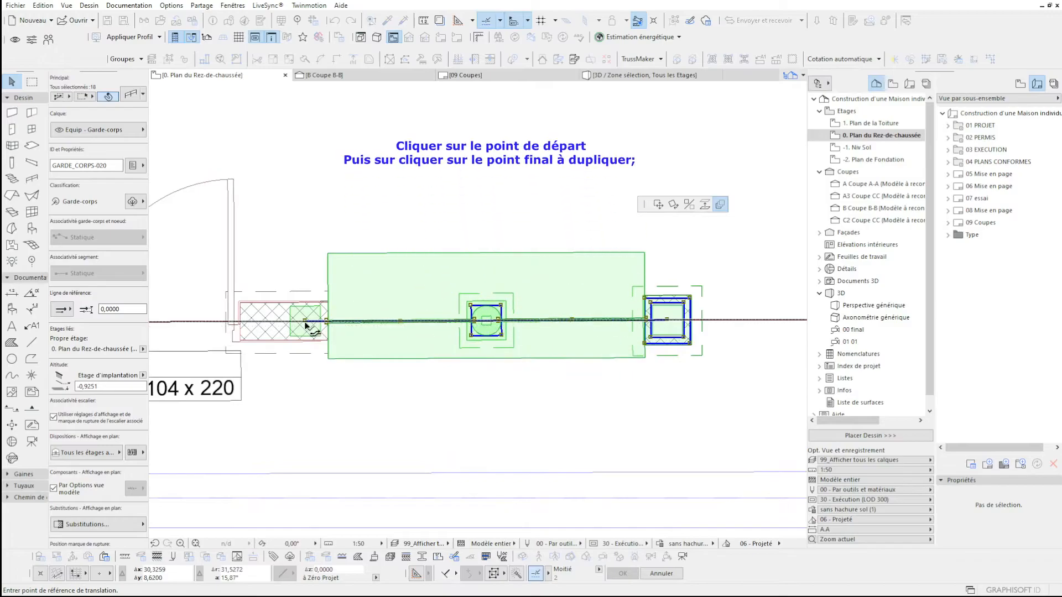
left_click(305, 322)
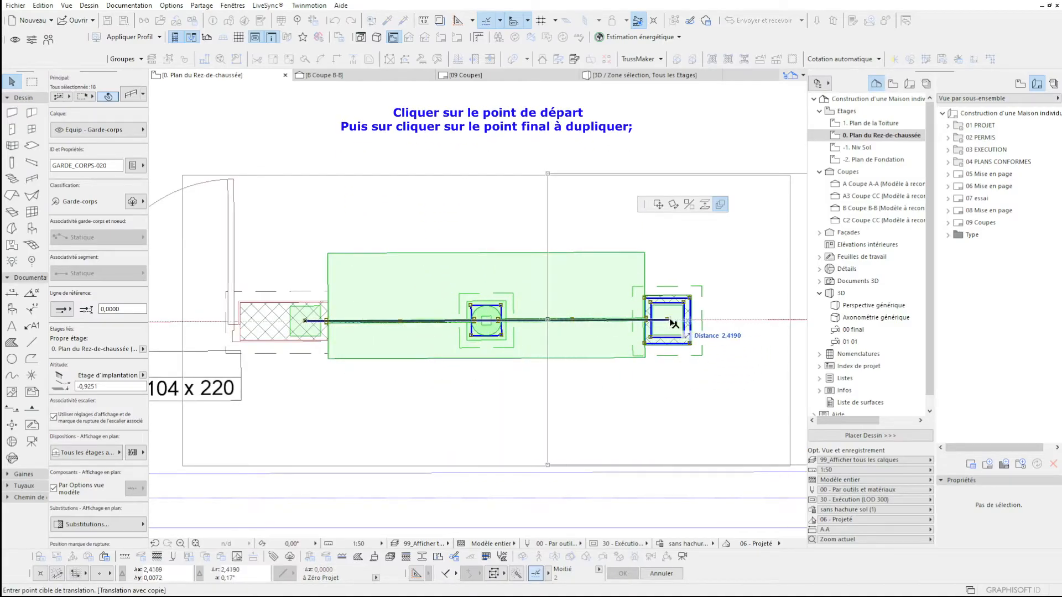
Space the copies to the module's end pillar, extend them past the front corner and remove the stray copy on the side boundary.
scroll(412, 403, "down", 6)
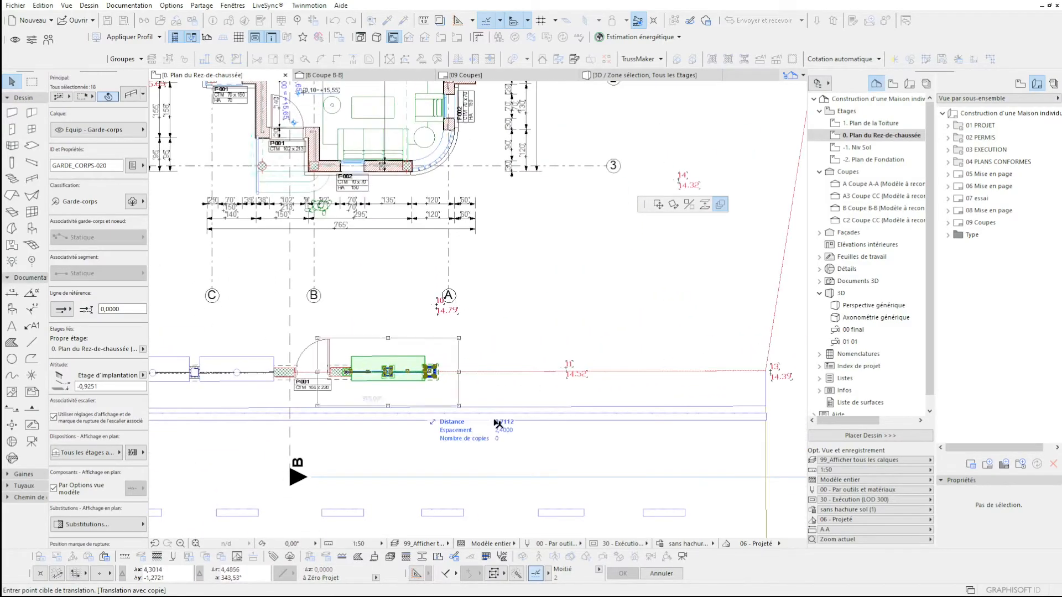
scroll(485, 379, "down", 3)
scroll(643, 375, "up", 2)
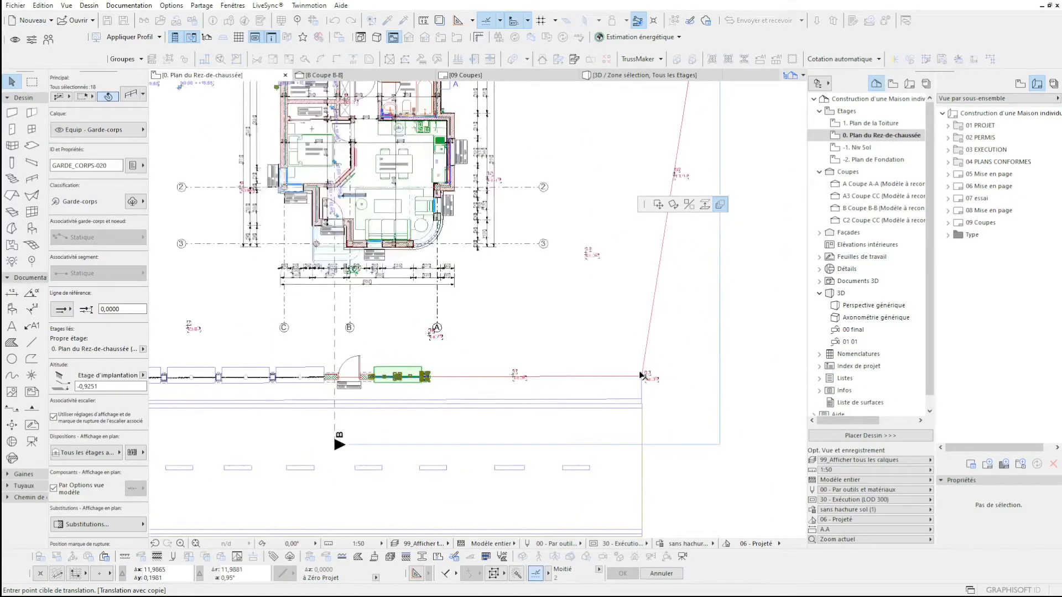
left_click(660, 302)
left_click(597, 245)
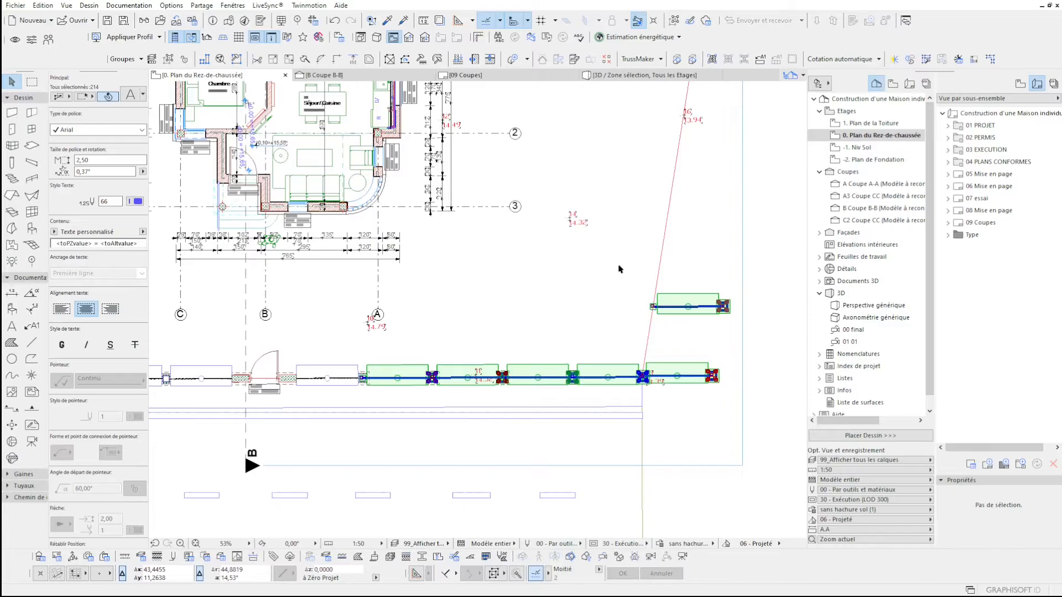
left_click(700, 317)
left_click(700, 317)
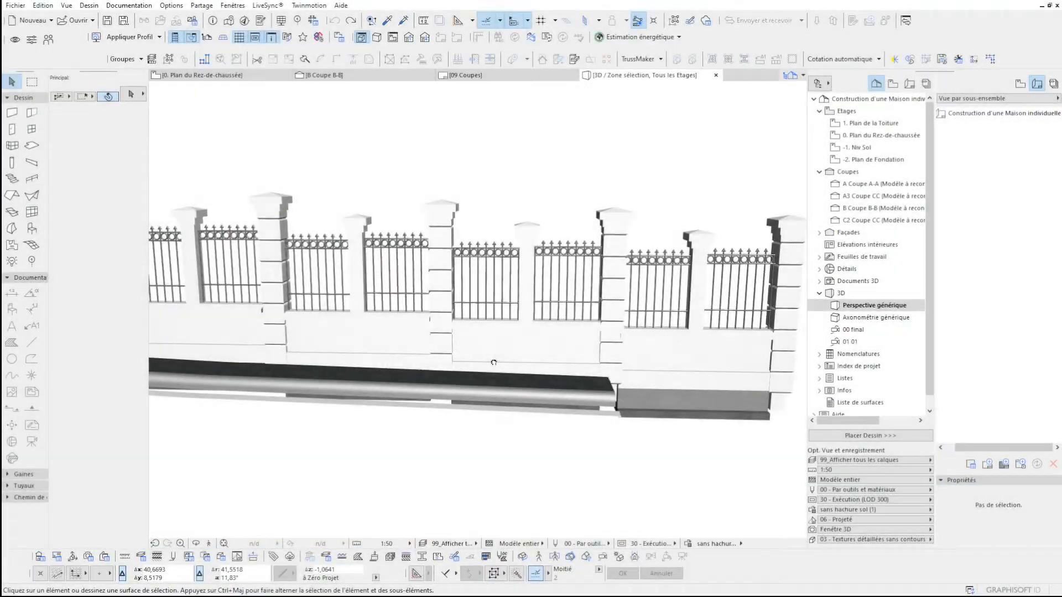
Lower one of the copied front fence modules vertically in 3D to bring its base down to the terrain.
left_click_drag(650, 382, 414, 362)
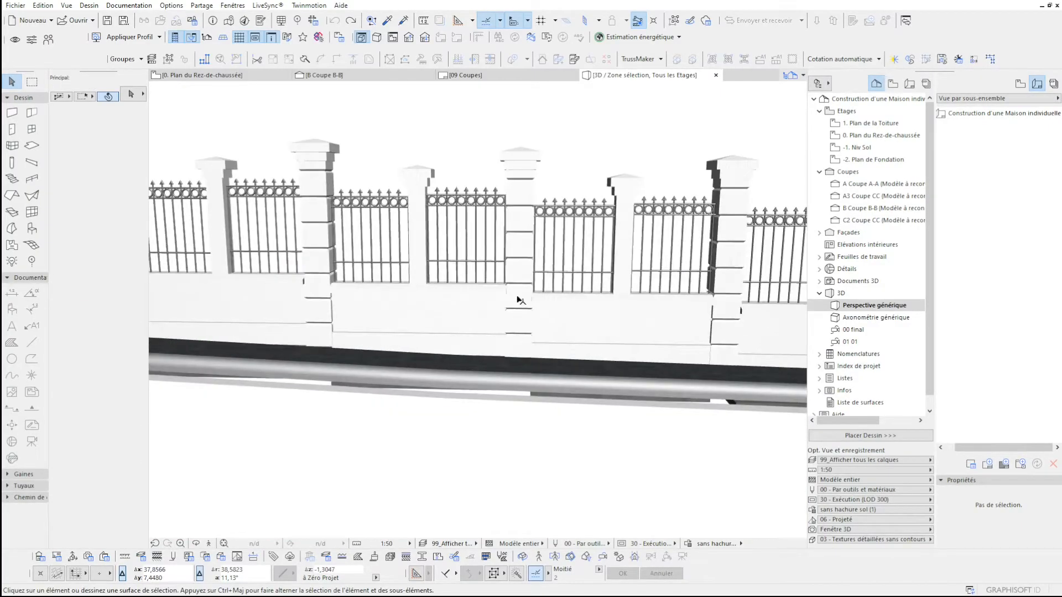
left_click(525, 326)
left_click(735, 375)
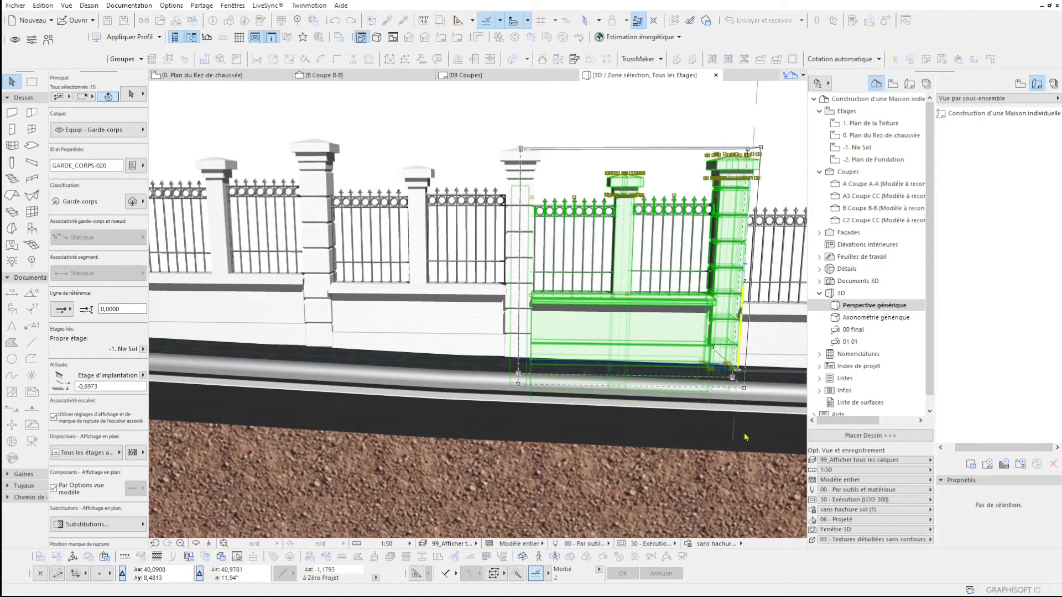
left_click(746, 437)
key("Escape")
Rotate the last front module about its railing end at the plot corner so it aligns with the side boundary.
scroll(313, 348, "down", 3)
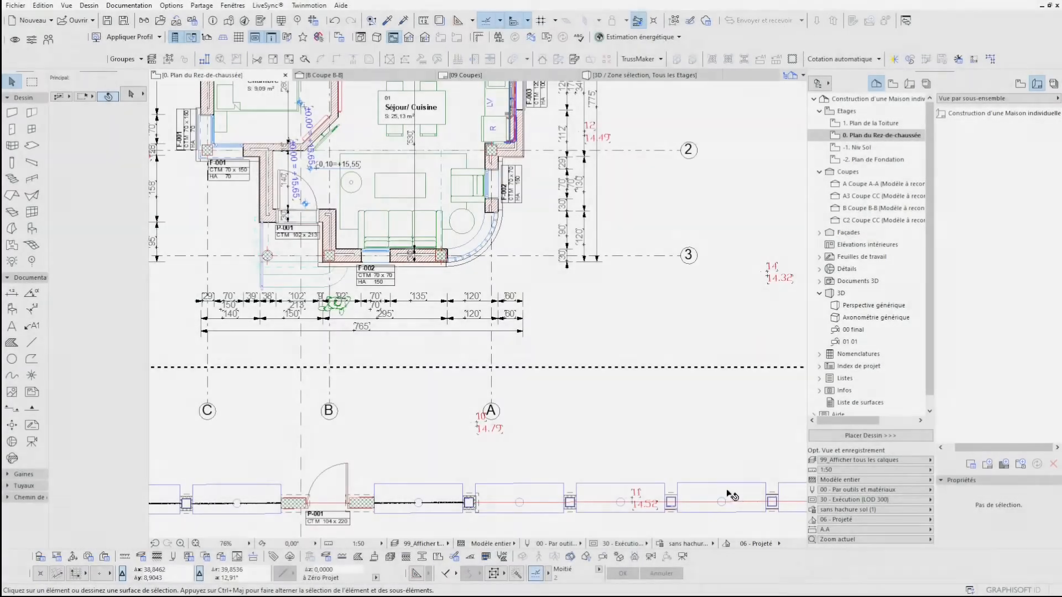
scroll(552, 304, "up", 2)
scroll(507, 311, "down", 5)
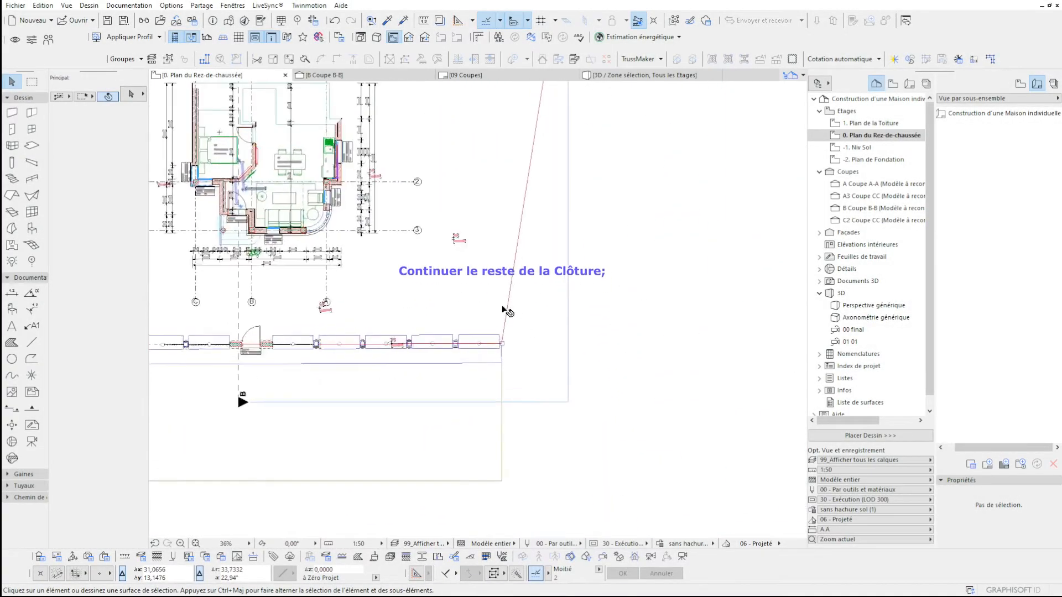
scroll(507, 312, "up", 4)
left_click(549, 387)
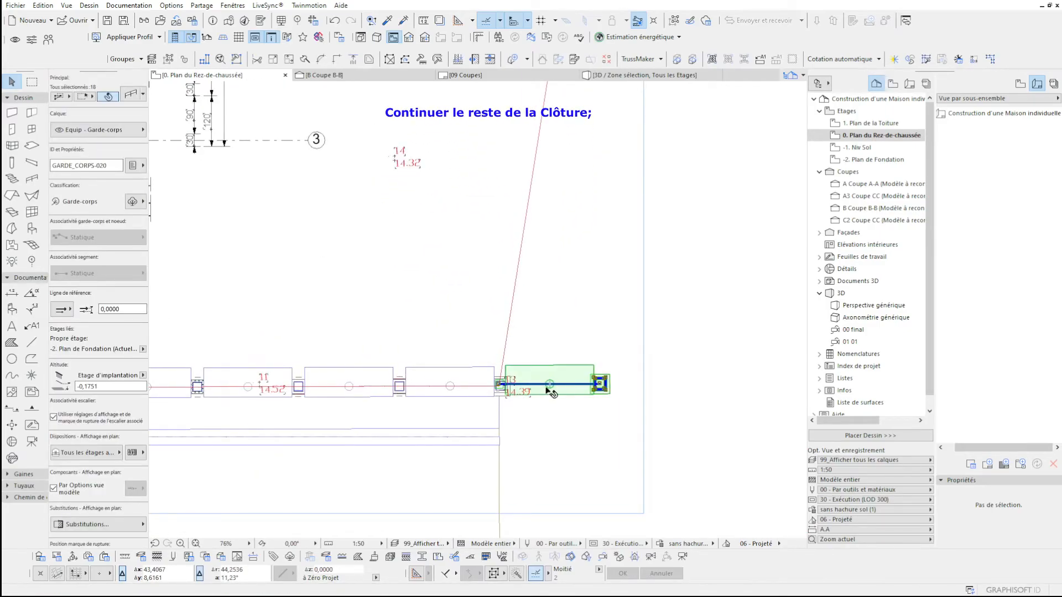
key("ctrl+e")
scroll(522, 396, "up", 4)
left_click(476, 375)
left_click(685, 376)
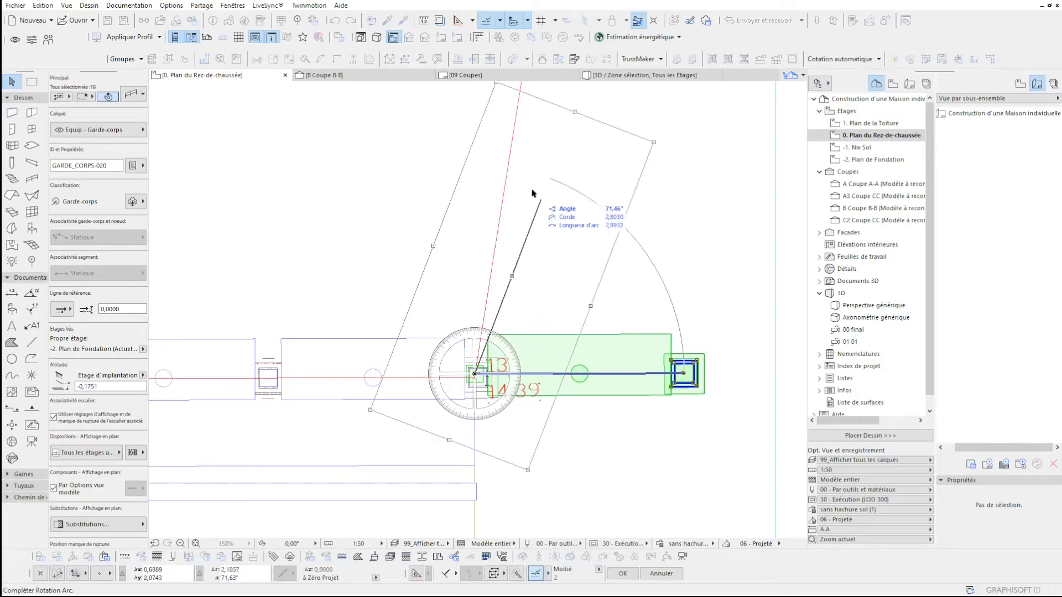
left_click(508, 165)
Configure the rotated module's duplication as Incrément et Propagation with the path chosen first and Rotation sur parcours for the copies.
scroll(501, 393, "down", 3)
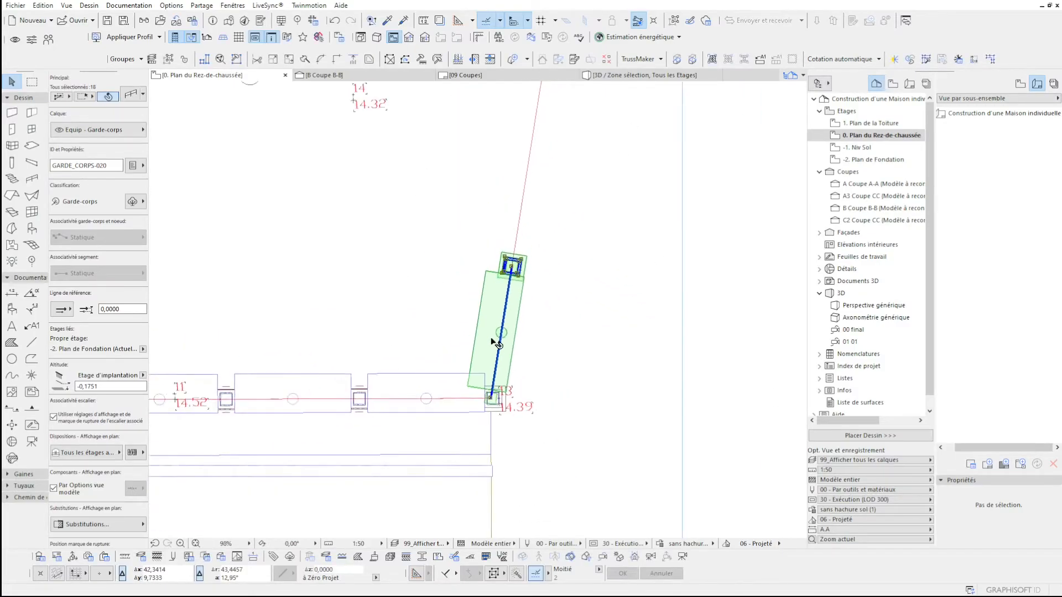
left_click(493, 386)
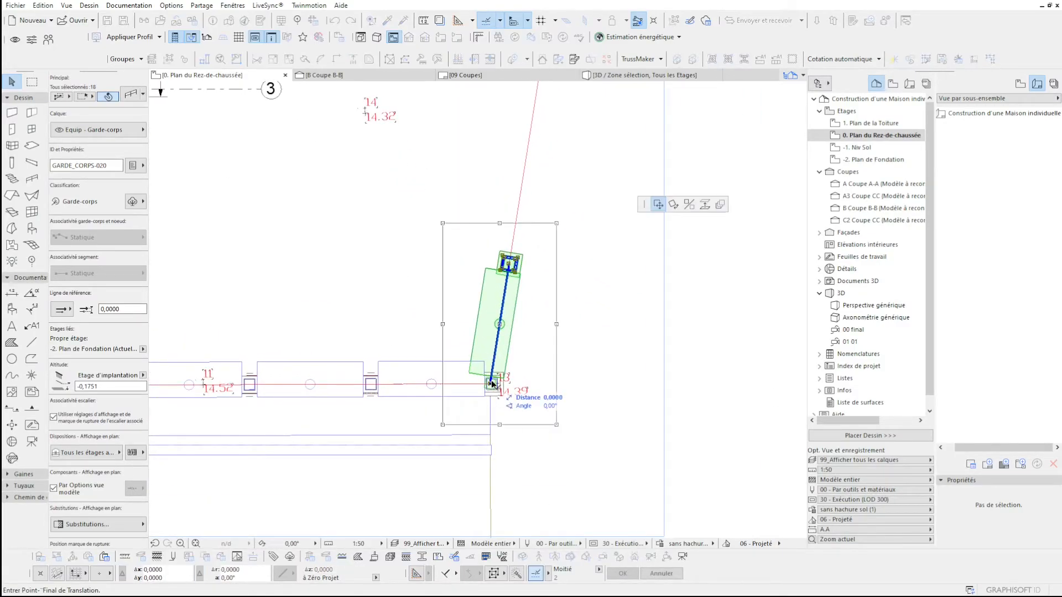
left_click(720, 204)
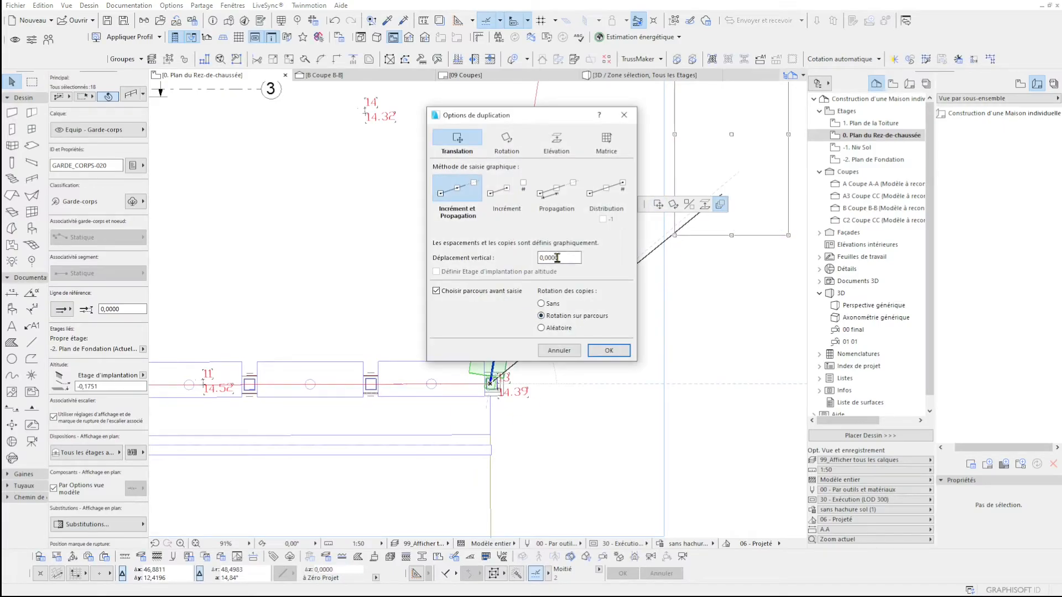
left_click(609, 351)
Duplicate the module along the side boundary line from the front corner to the rear corner, spacing copies 2,4 apart.
scroll(527, 178, "down", 3)
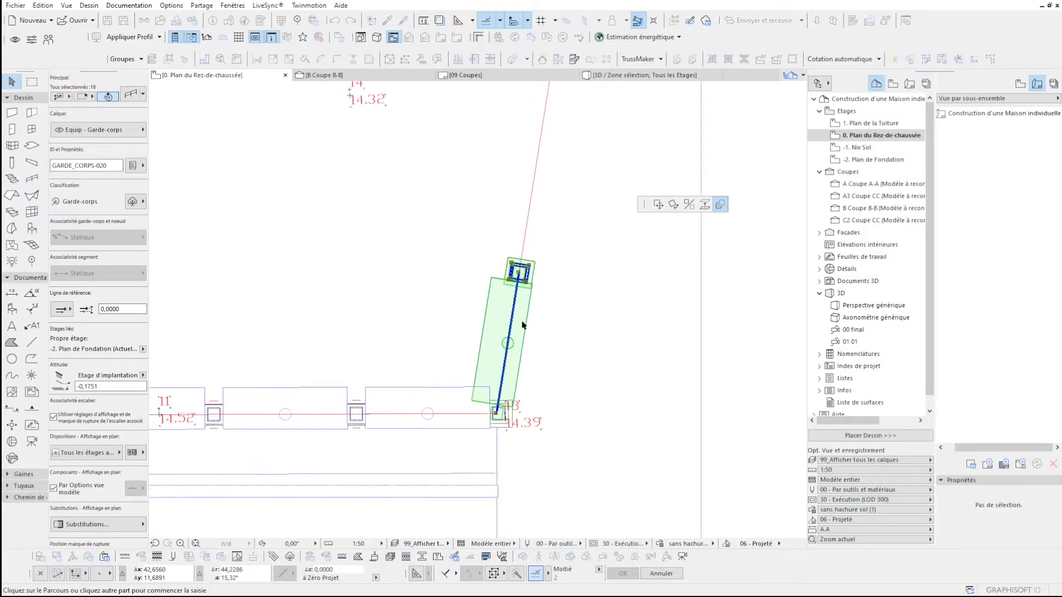
scroll(518, 359, "up", 4)
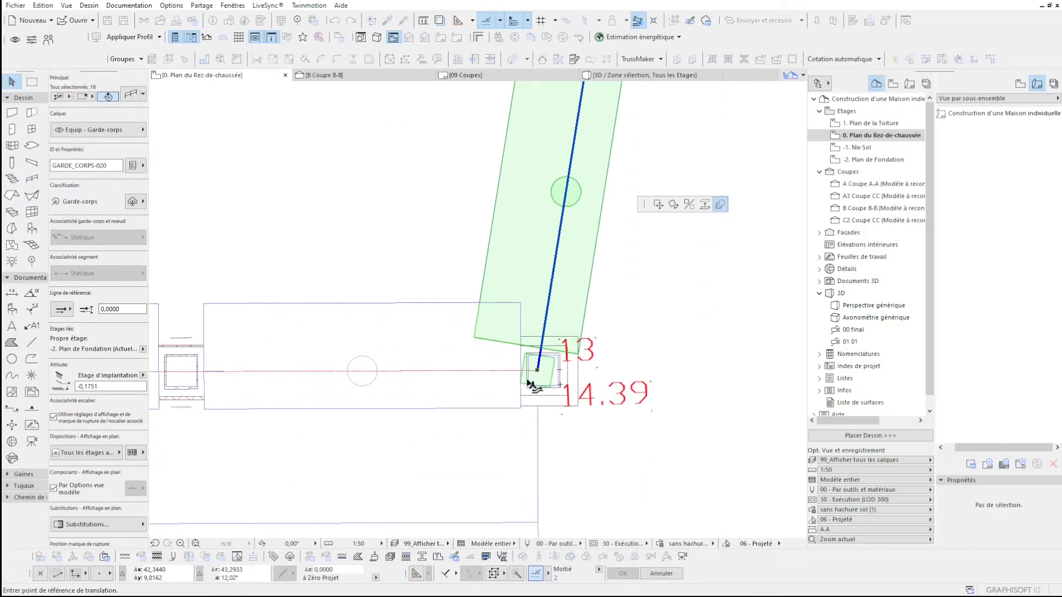
left_click(540, 372)
scroll(531, 387, "down", 2)
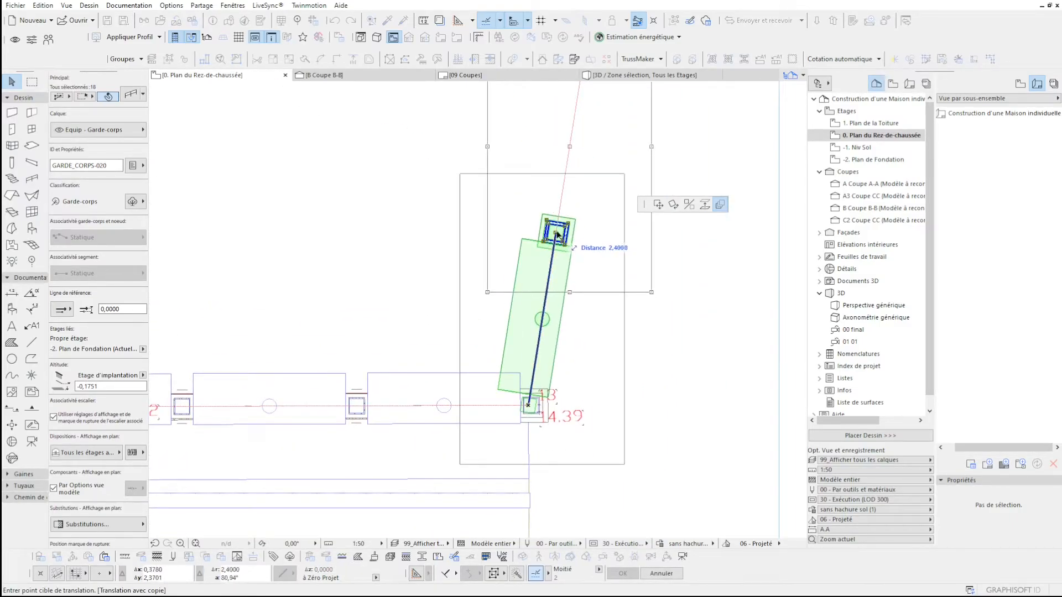
scroll(558, 235, "down", 4)
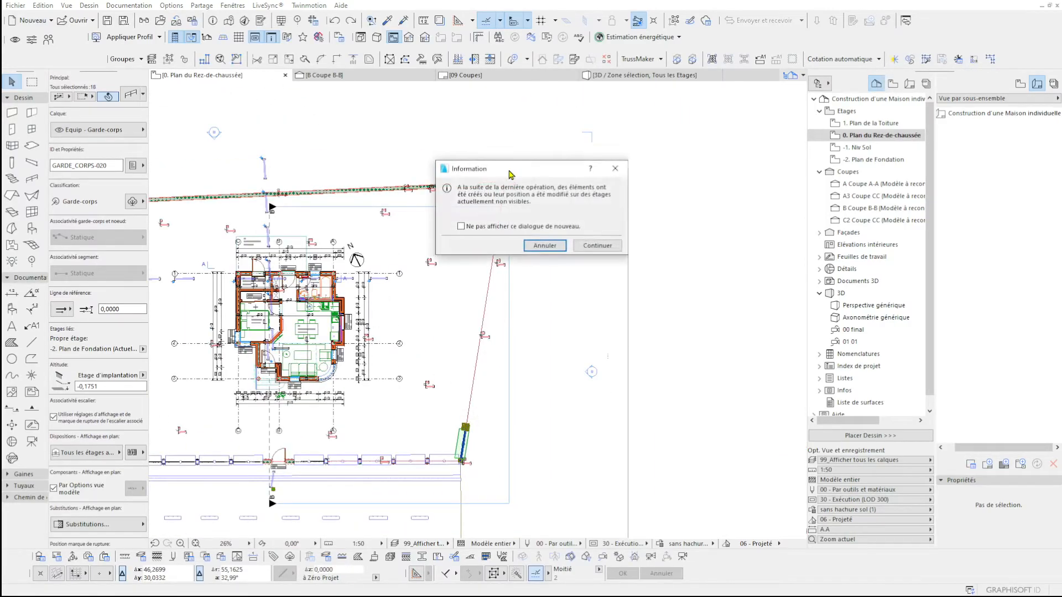
left_click(597, 245)
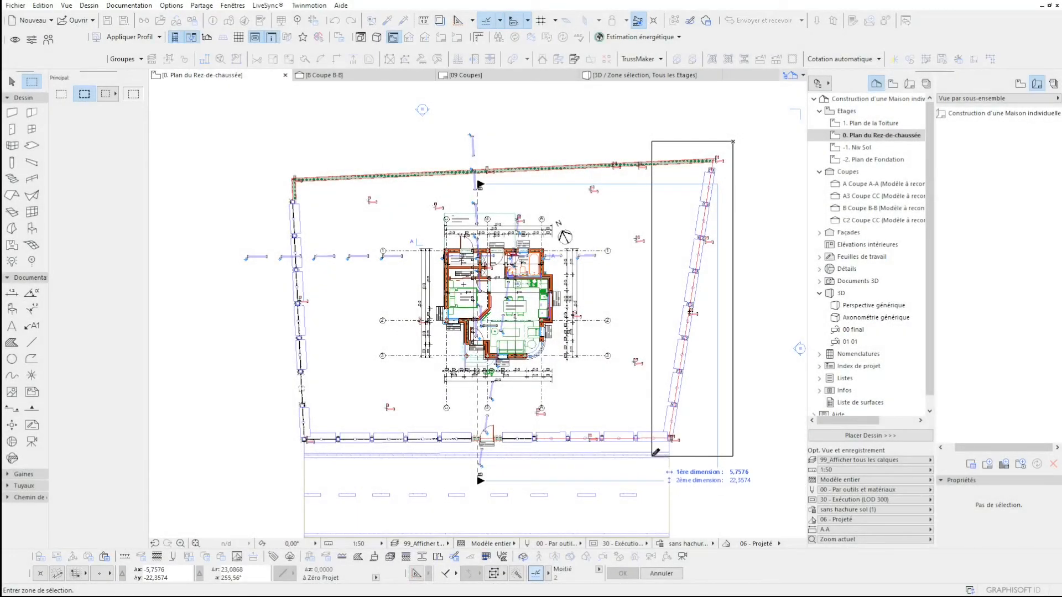
Mark off the side boundary fence with a marquee on the ground-floor plan and show only that zone in 3D.
left_click(653, 455)
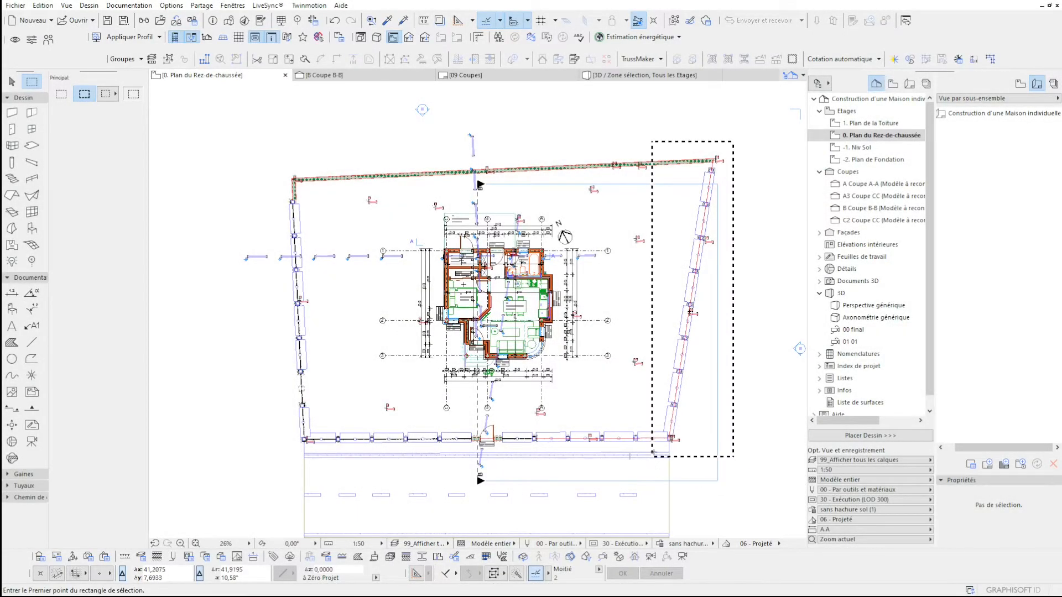
key("F5")
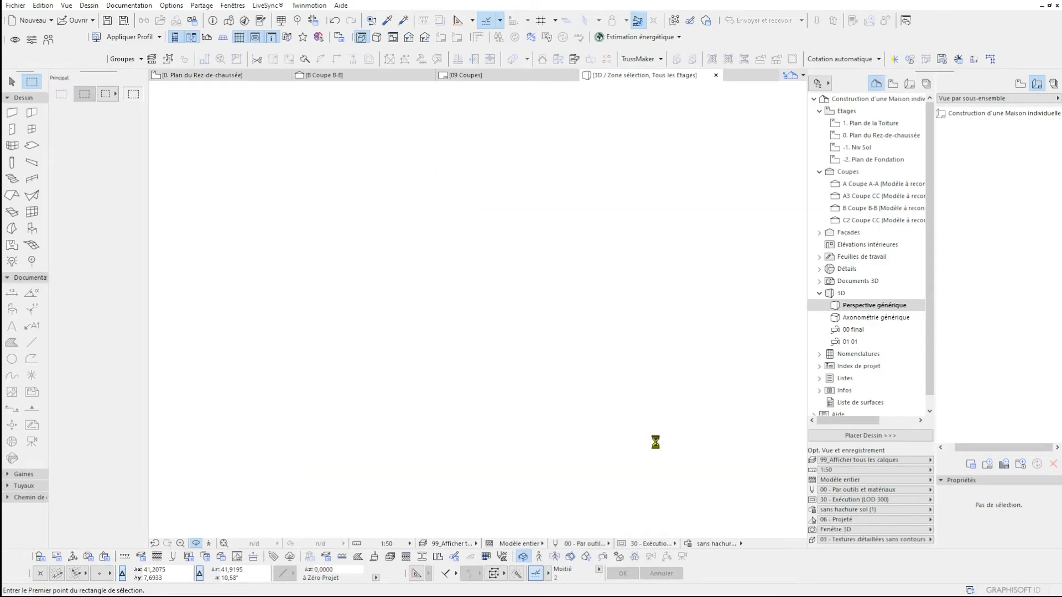
scroll(352, 271, "up", 4)
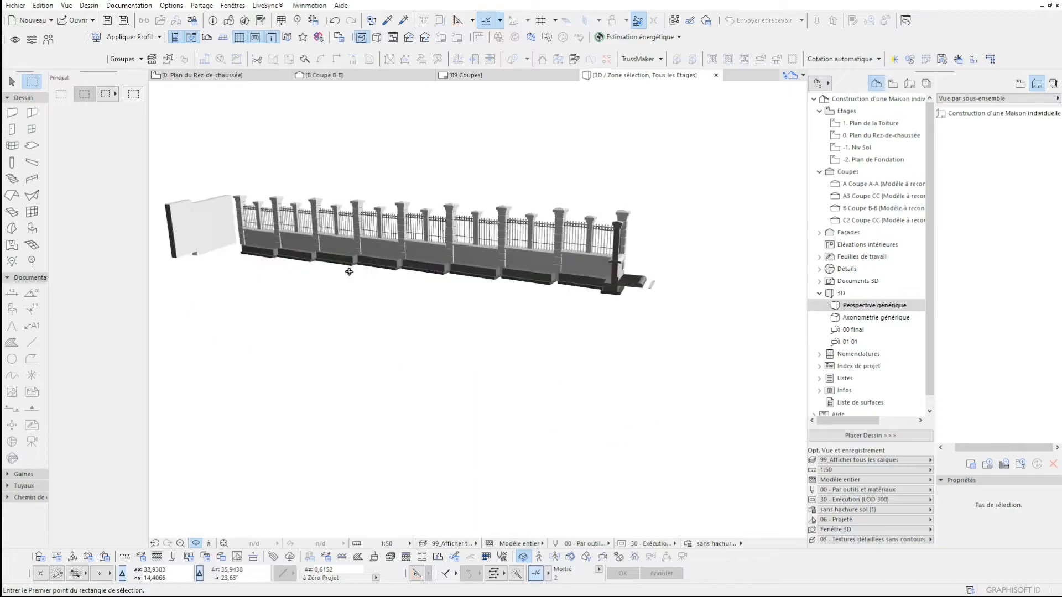
scroll(773, 287, "up", 4)
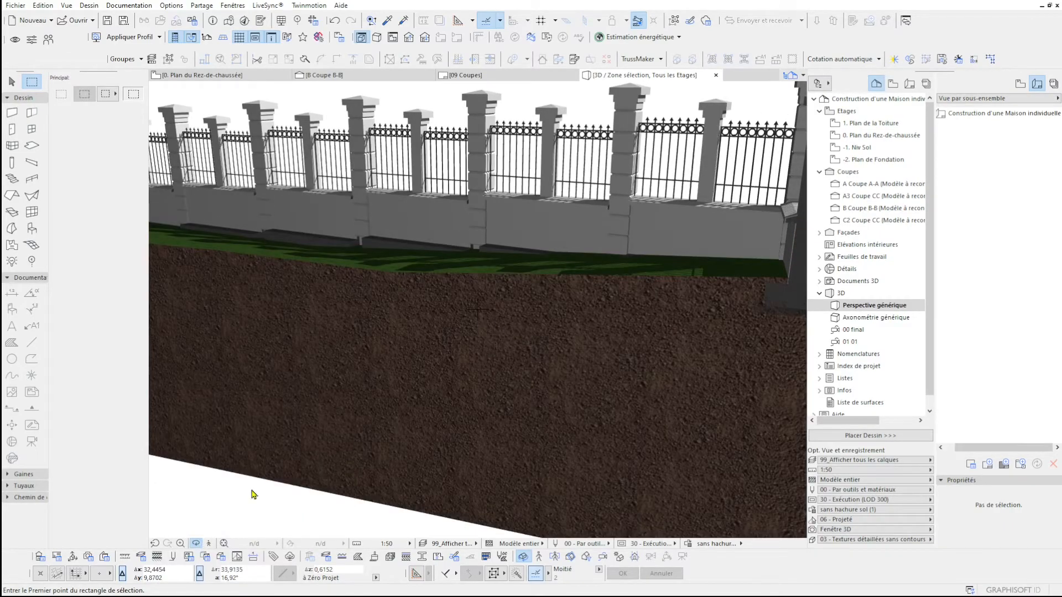
left_click_drag(251, 401, 609, 287)
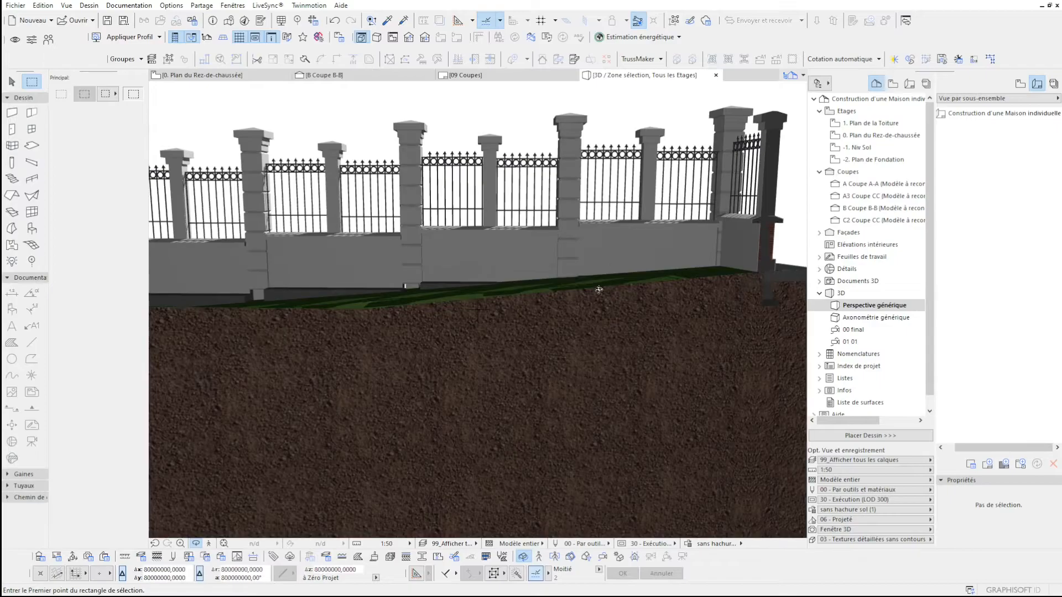
Lower the side boundary fence modules that float above the ground vertically in 3D to fit their bases to the terrain.
key("Escape")
left_click(637, 233)
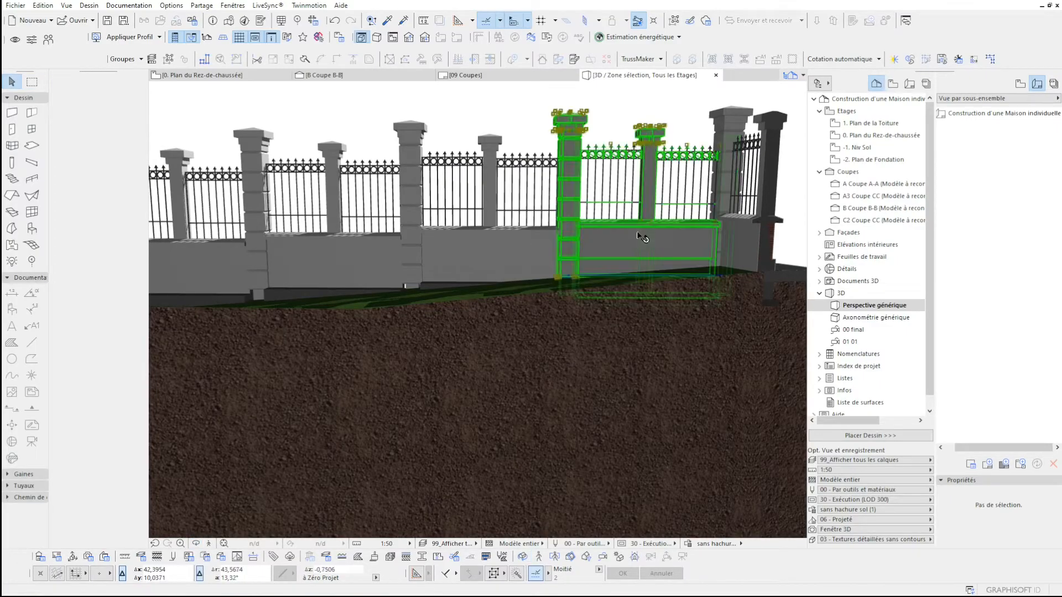
left_click(473, 229)
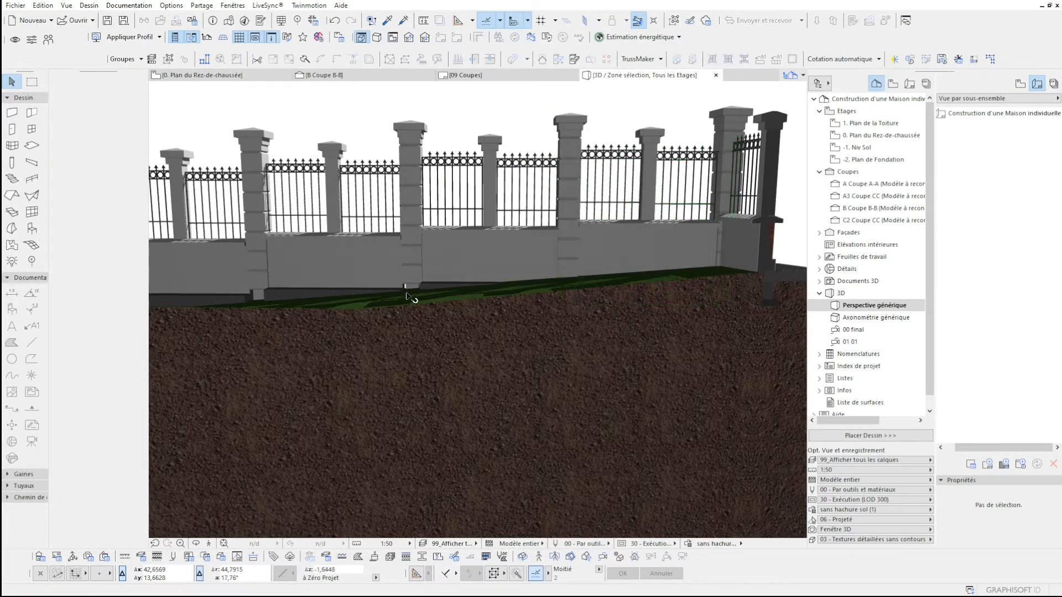
scroll(239, 273, "up", 2)
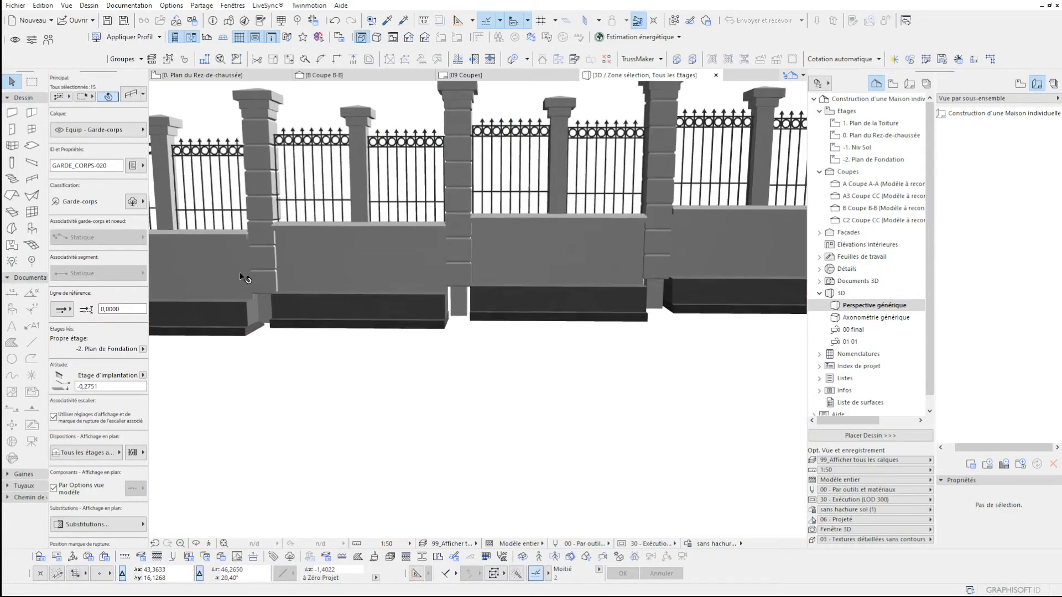
left_click(469, 288)
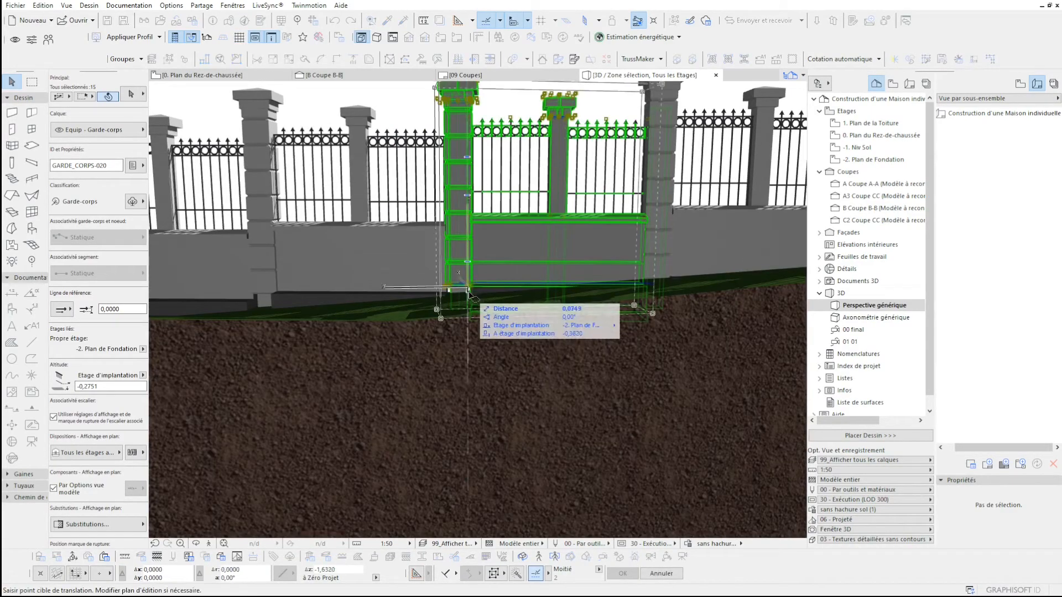
left_click(468, 297)
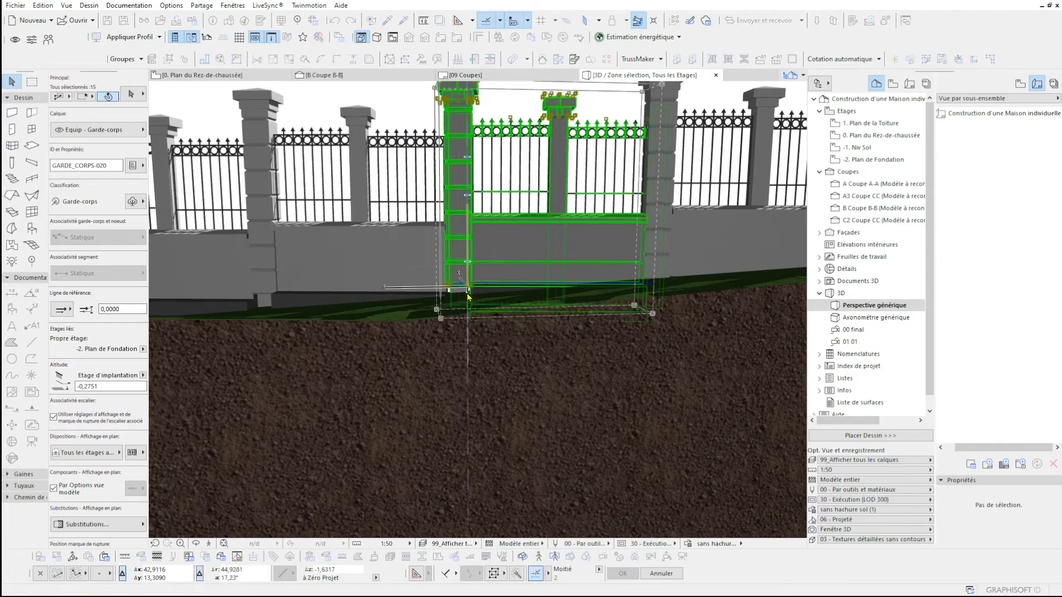
left_click(276, 285)
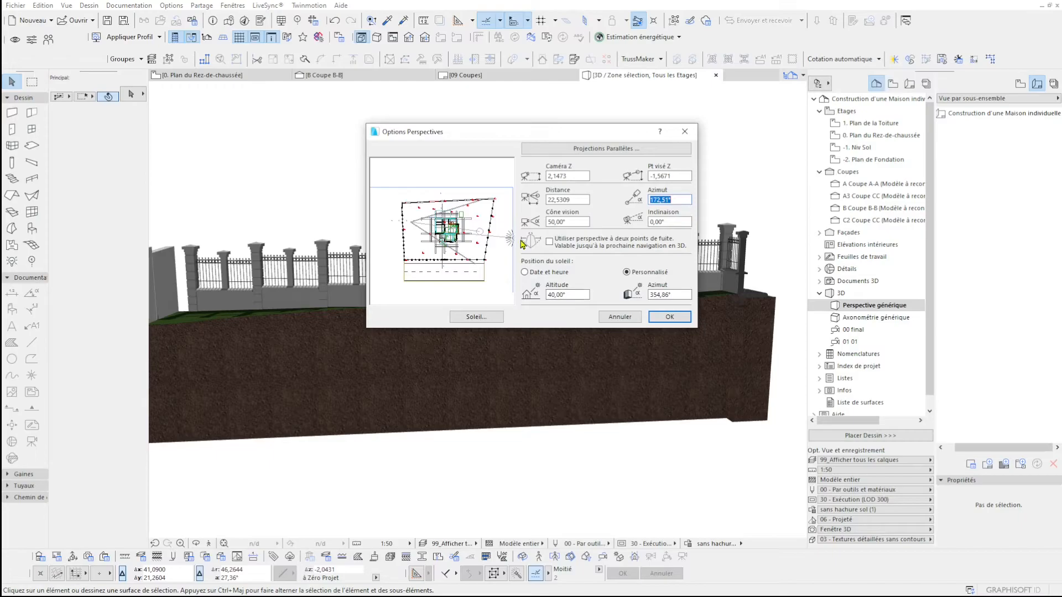
Enclose the whole plot in a marquee and show it in 3D perspective with the sun azimuth set to 171,87°.
left_click(689, 318)
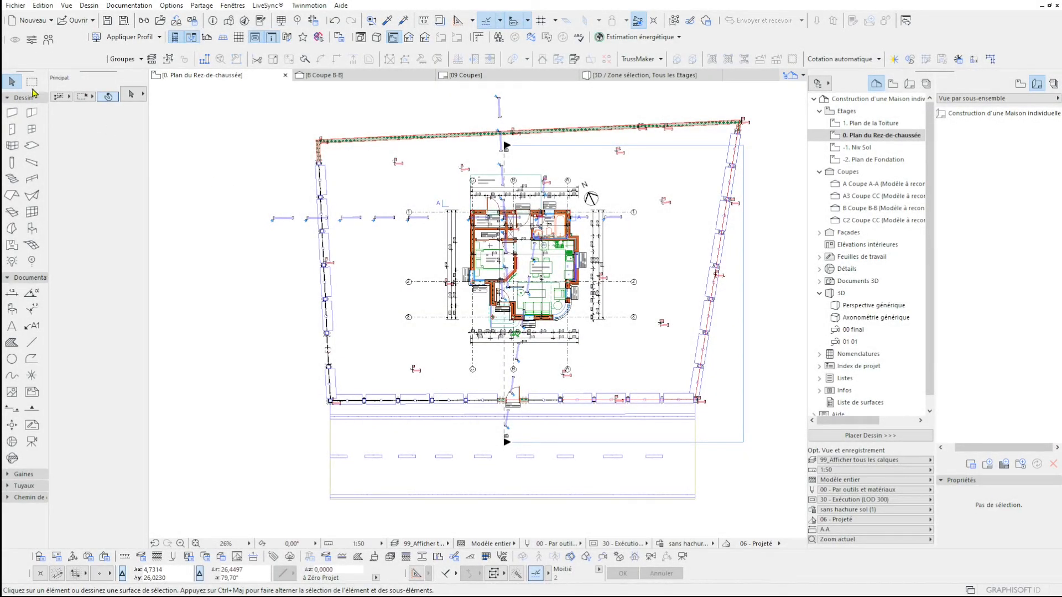
left_click(32, 81)
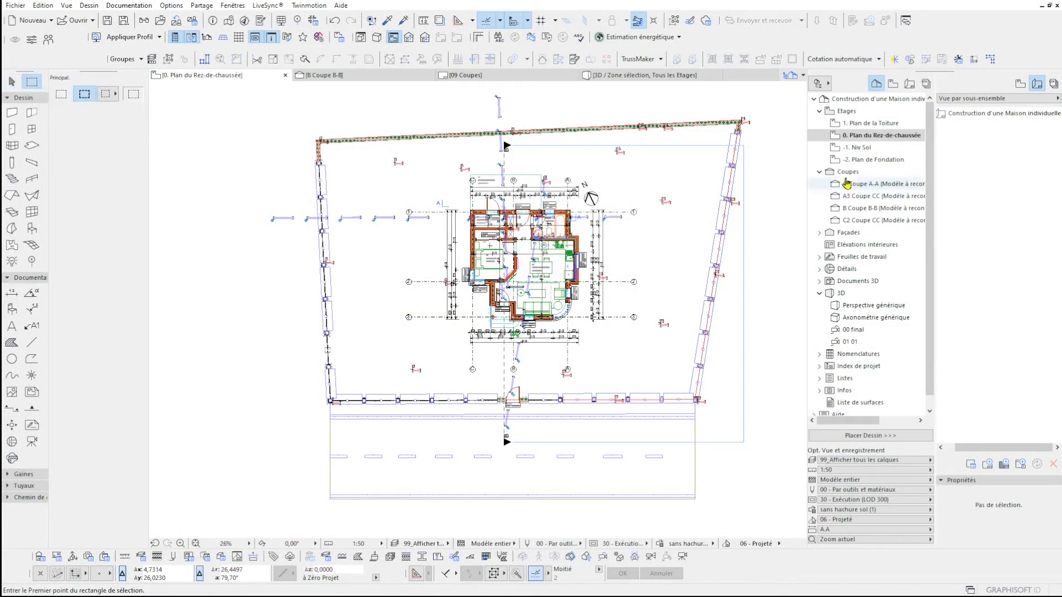
left_click(776, 104)
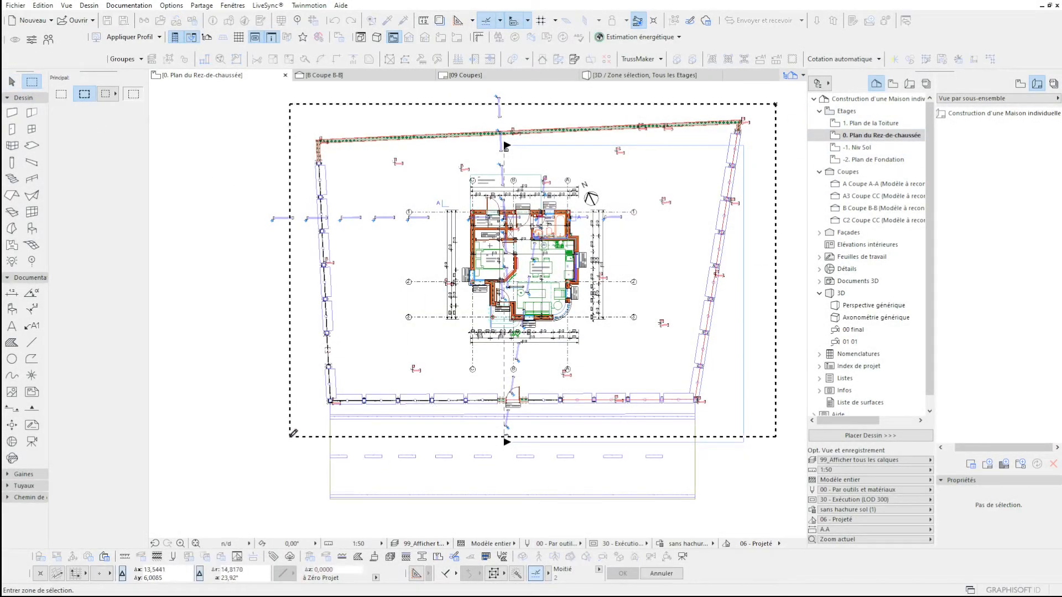
left_click(290, 437)
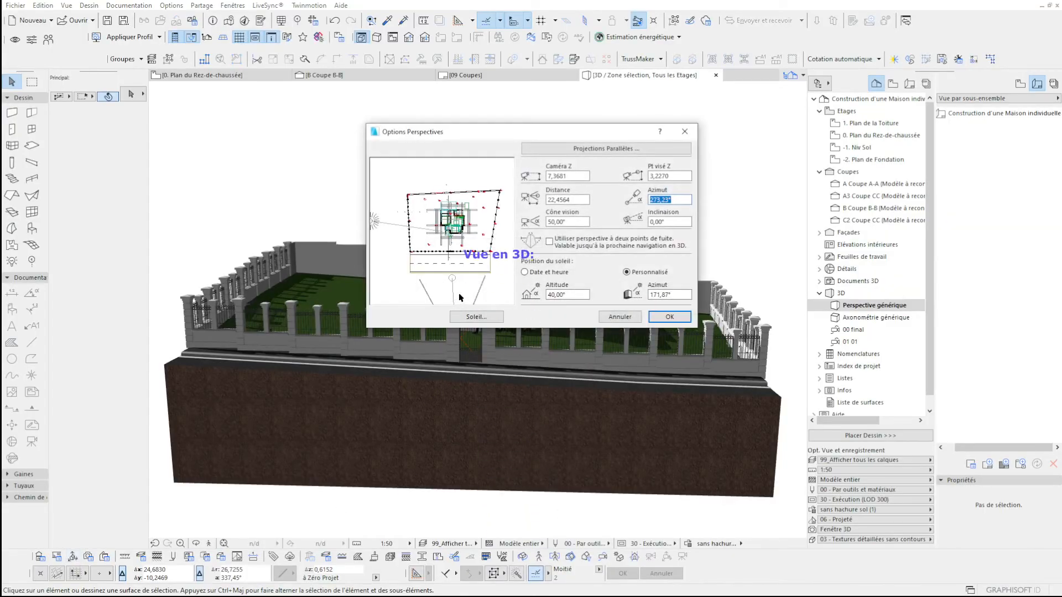
key("Return")
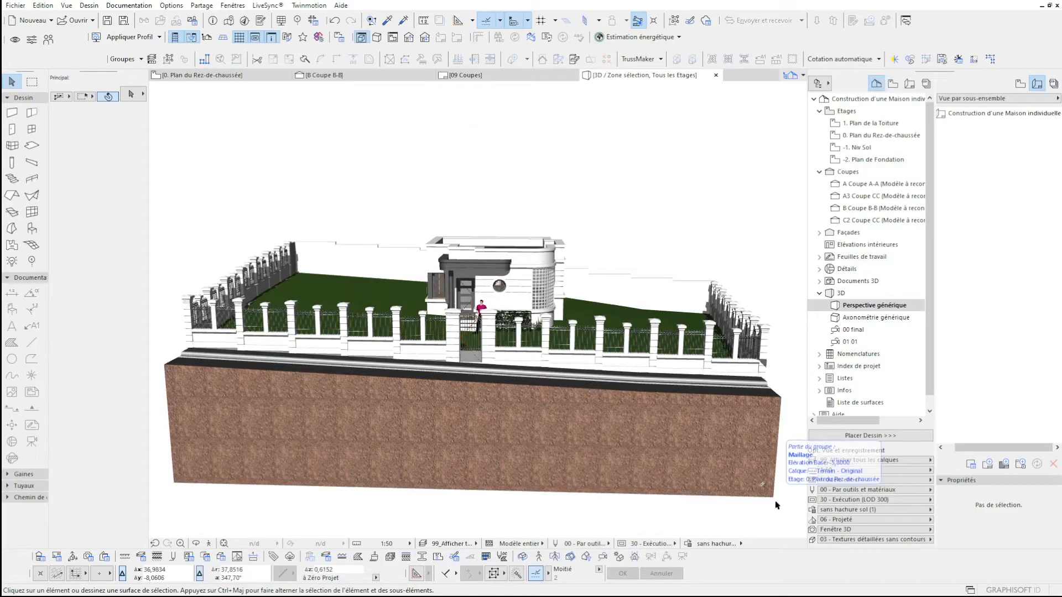
Inspect the fence around the whole plot in 3D, including the front, the side boundaries and the rear walls.
left_click(692, 287, "shift")
left_click(654, 262)
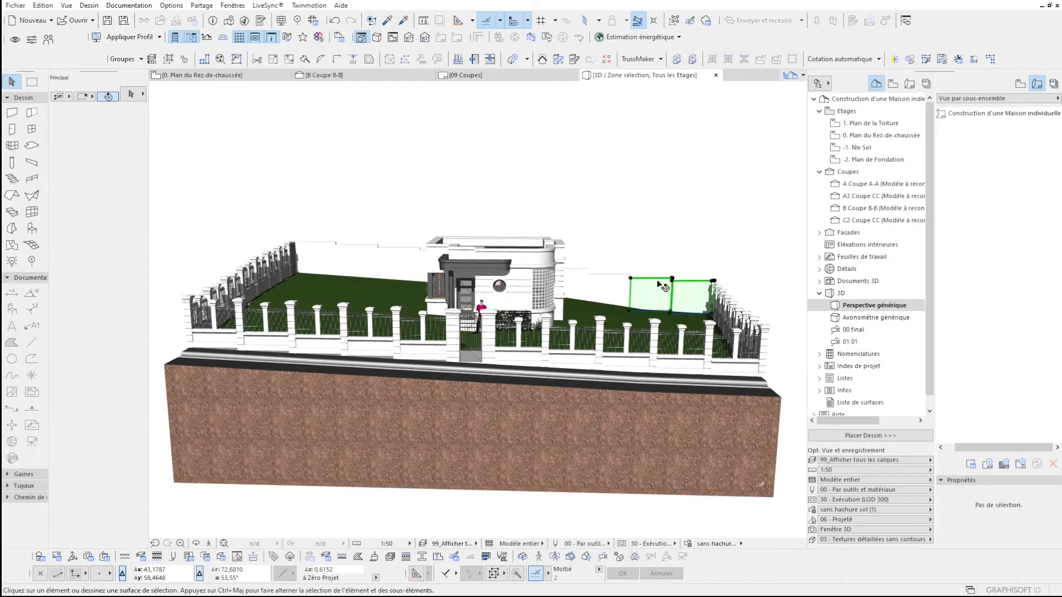
scroll(686, 395, "up", 2)
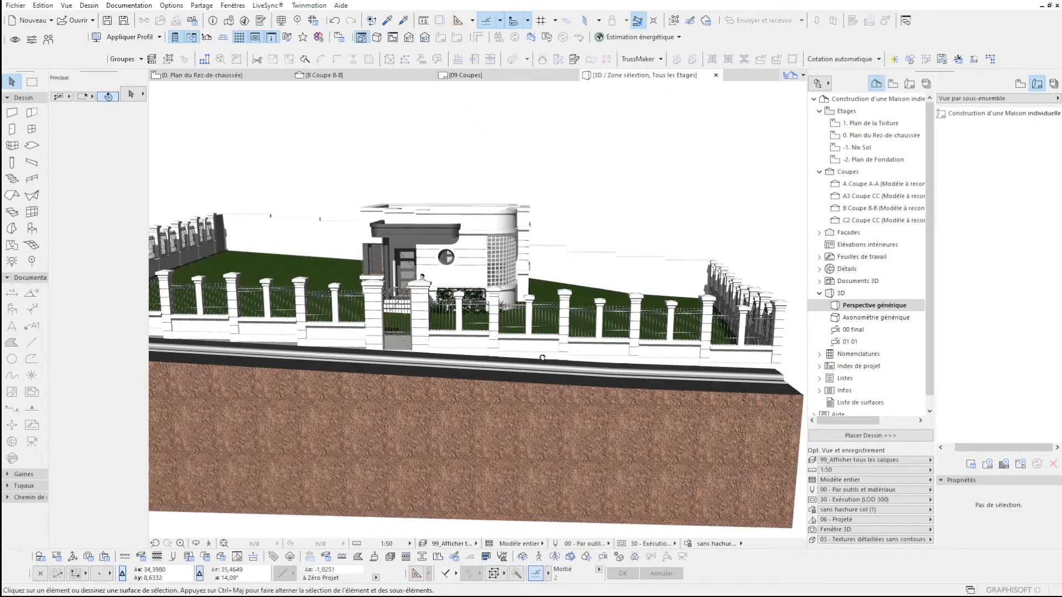
middle_click_drag(530, 345, 558, 344)
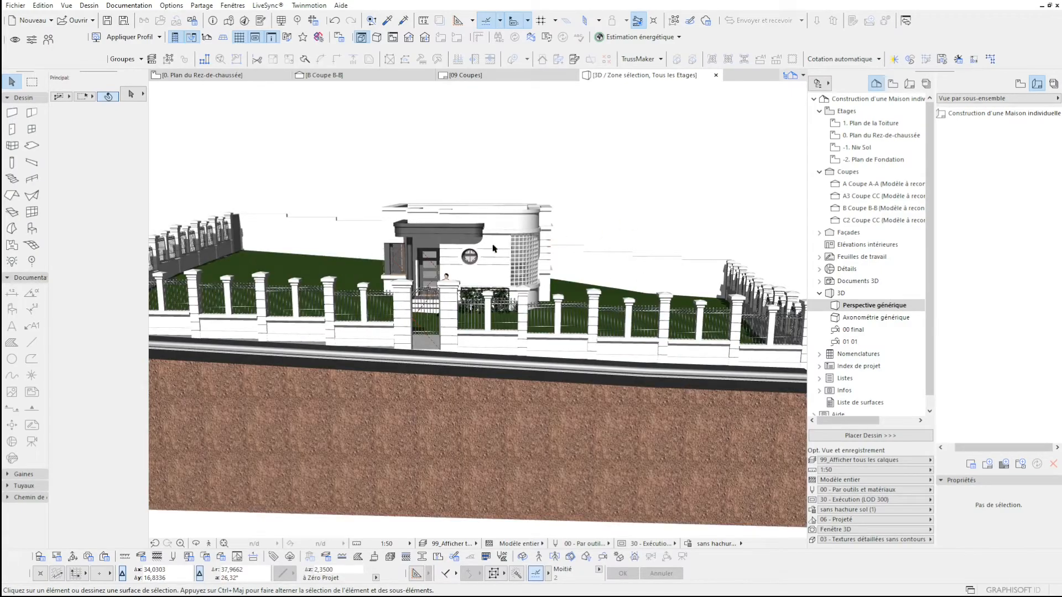
scroll(494, 263, "down", 2)
middle_click_drag(454, 266, 490, 283)
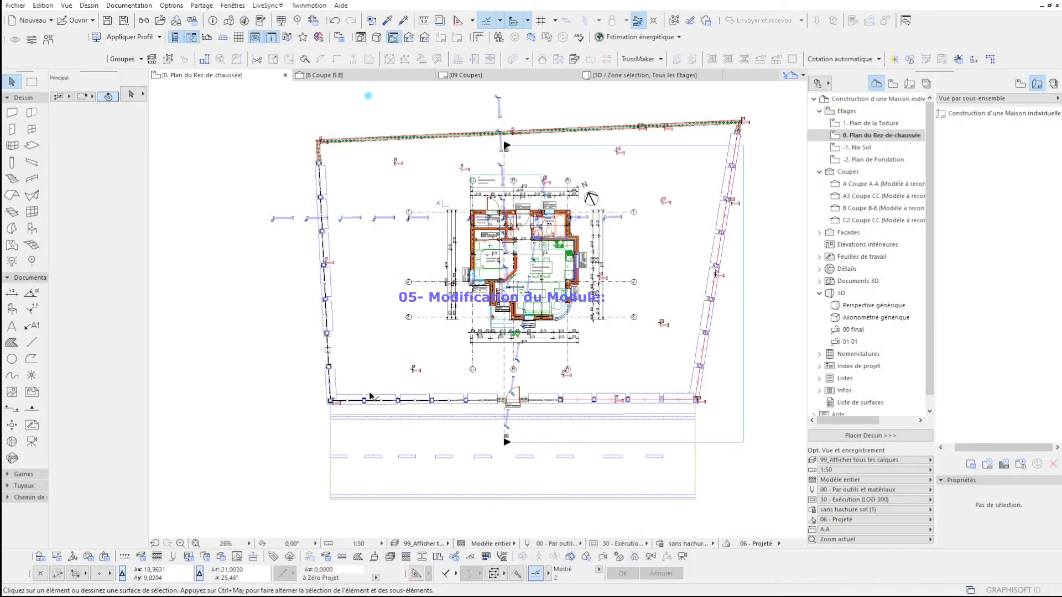
Examine the repeated level marks that came with the linked fence modules on the ground-floor plan.
left_click(385, 403)
scroll(309, 233, "up", 5)
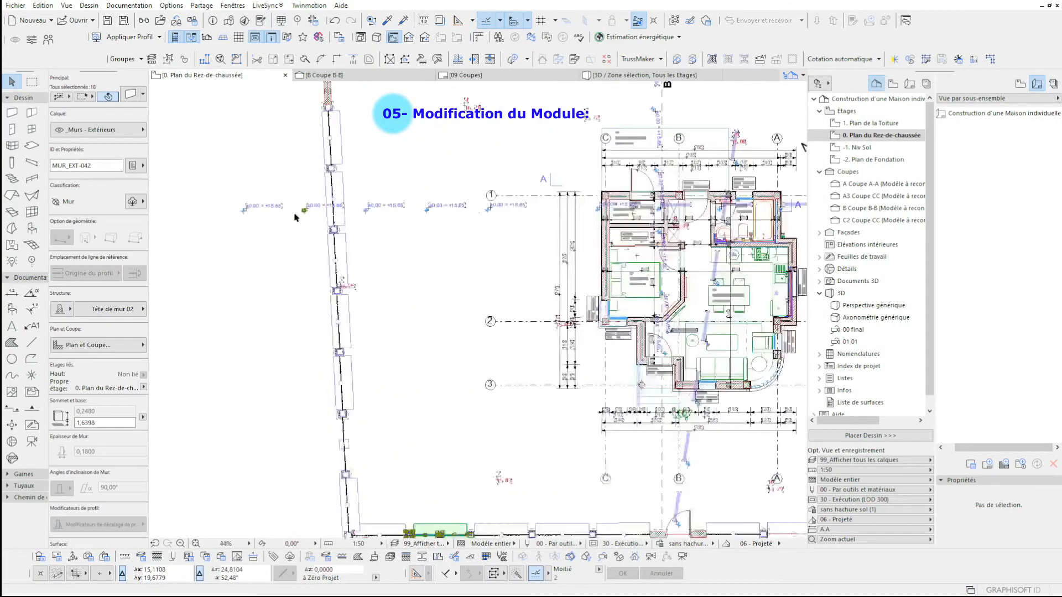
scroll(343, 211, "down", 3)
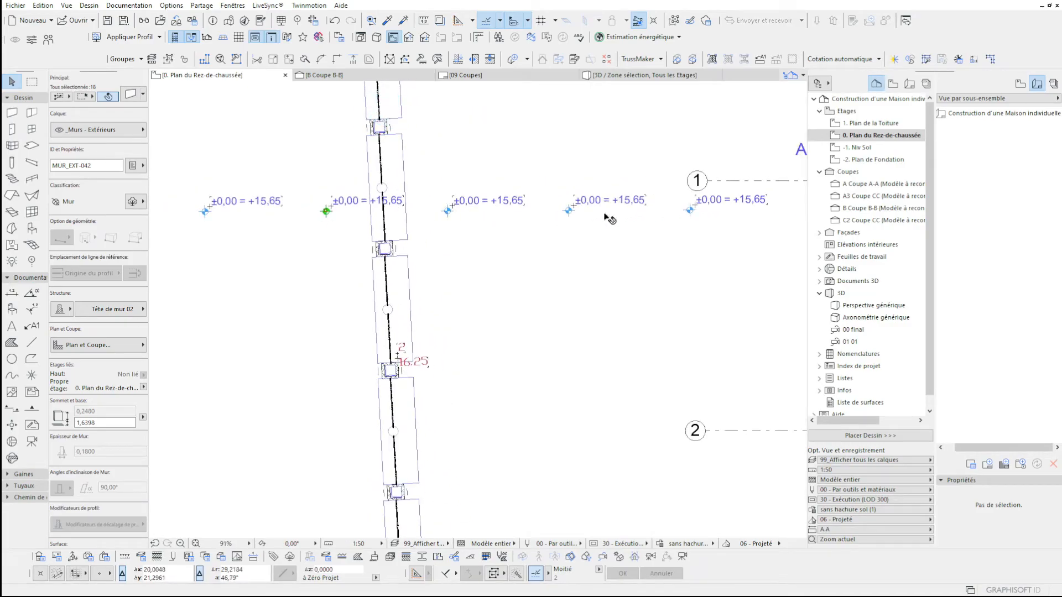
scroll(243, 205, "down", 7)
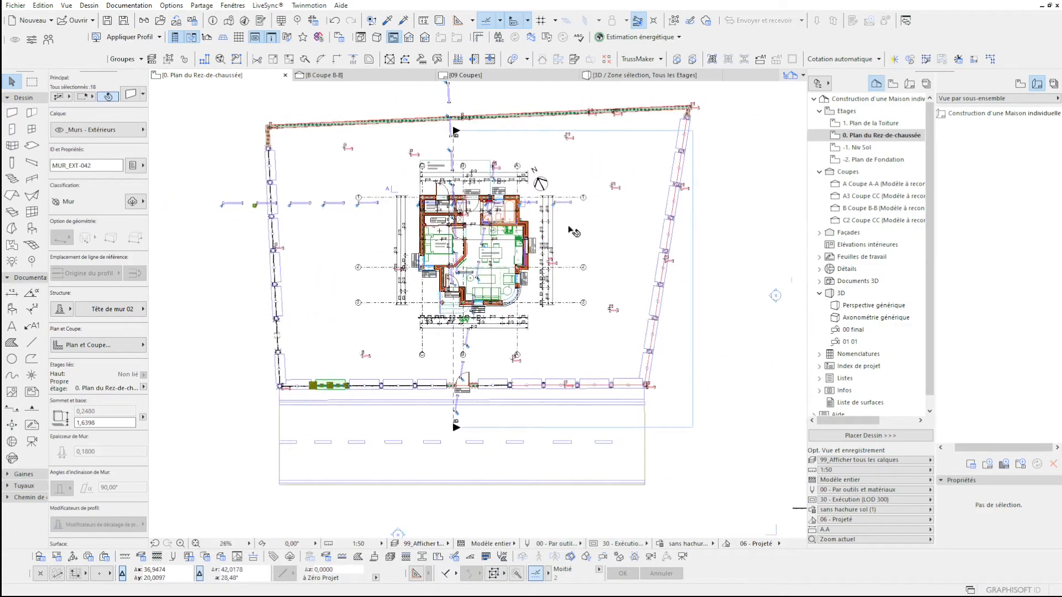
key("Escape")
scroll(455, 145, "up", 2)
scroll(476, 524, "up", 3)
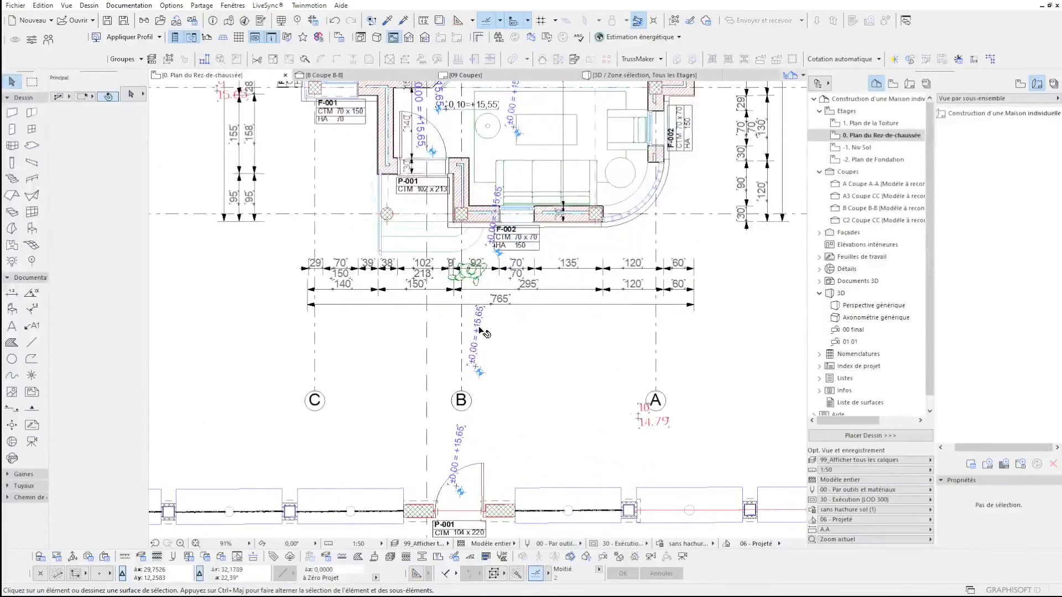
left_click(485, 303)
scroll(499, 443, "down", 5)
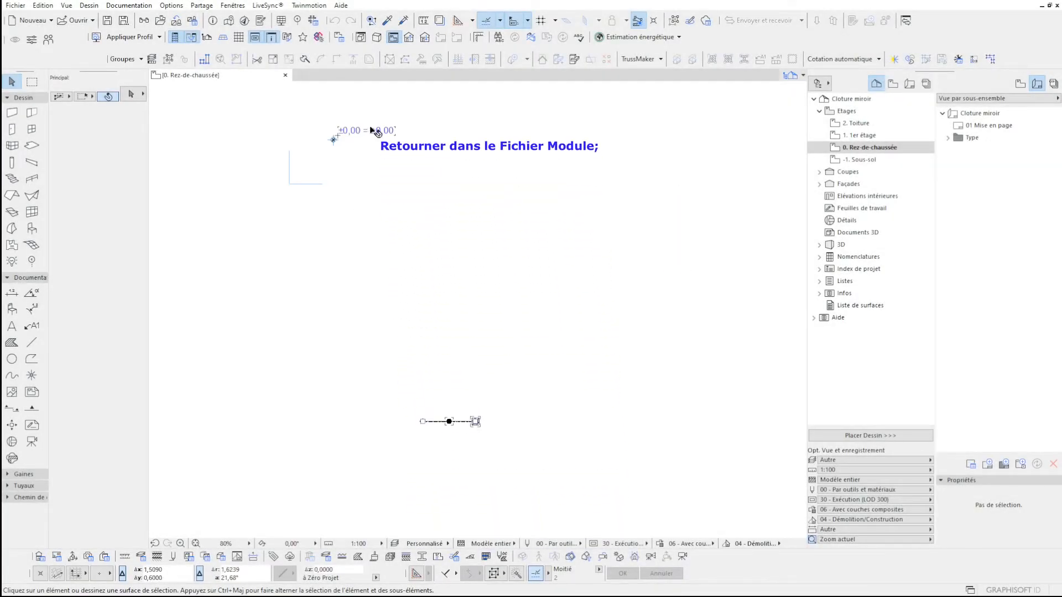
Switch to the Cloture miroir module file and delete the level marks on the Rez-de-chaussée and 1er étage storeys.
left_click(365, 131)
scroll(361, 150, "up", 5)
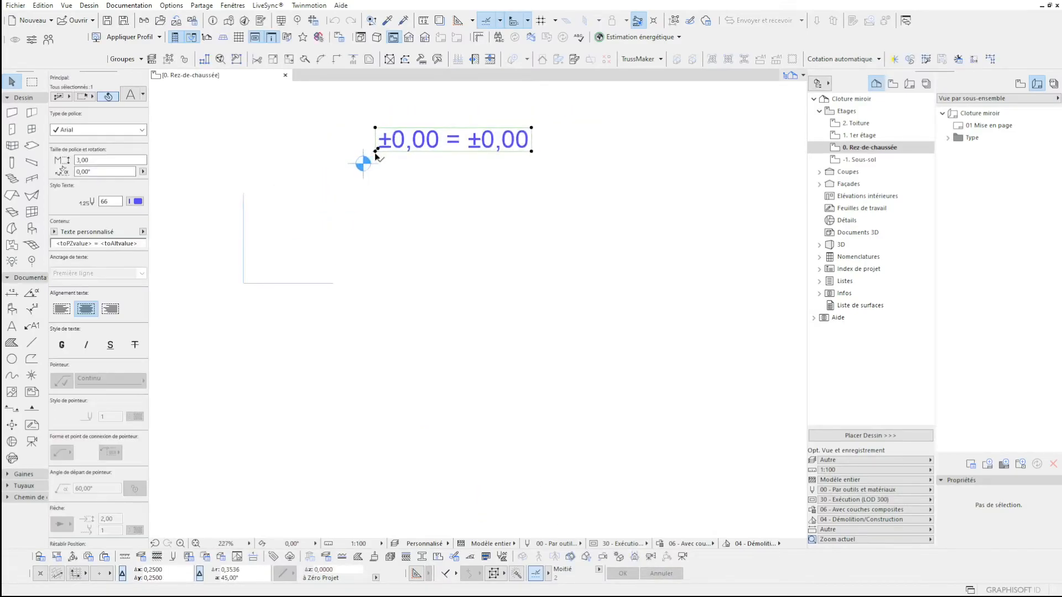
key("Delete")
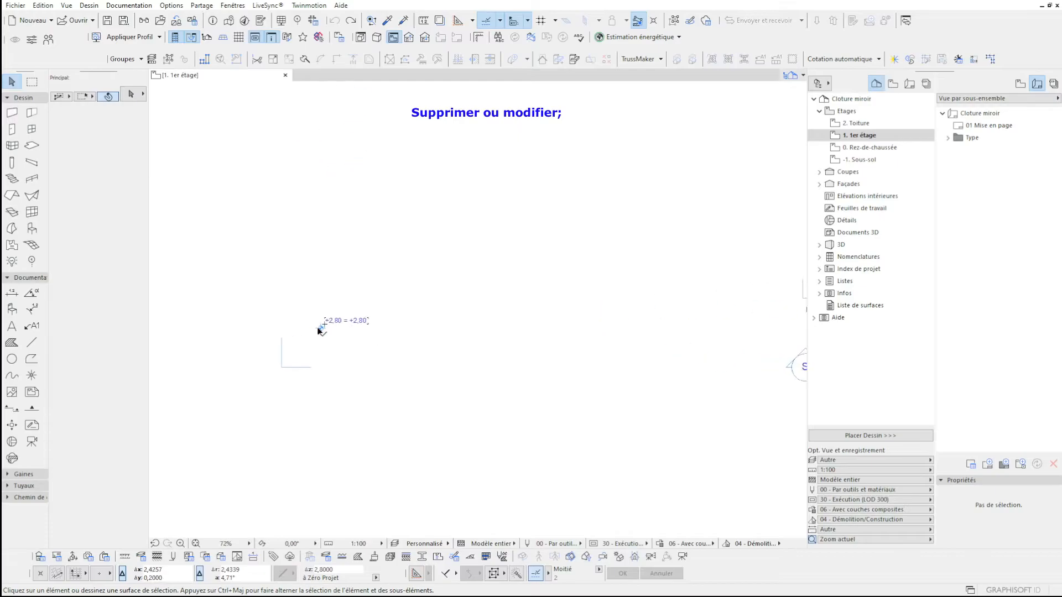
left_click_drag(390, 278, 288, 340)
key("Delete")
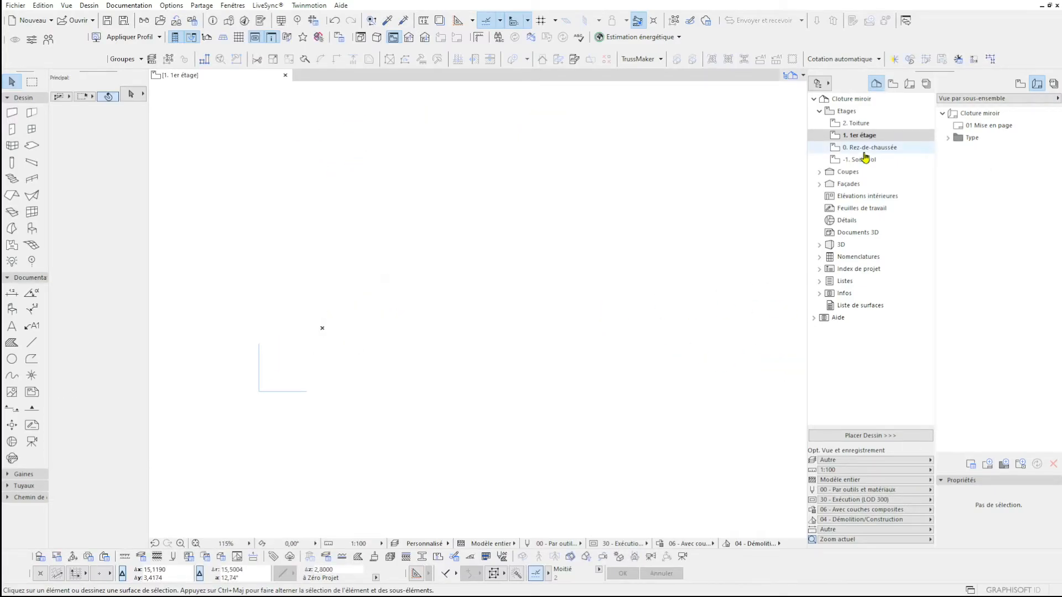
Delete the level marks on the Sous-sol and Toiture storeys of the module file and return to Rez-de-chaussée.
left_click(871, 160)
left_click(377, 321)
key("Delete")
left_click(859, 148)
left_click(858, 136)
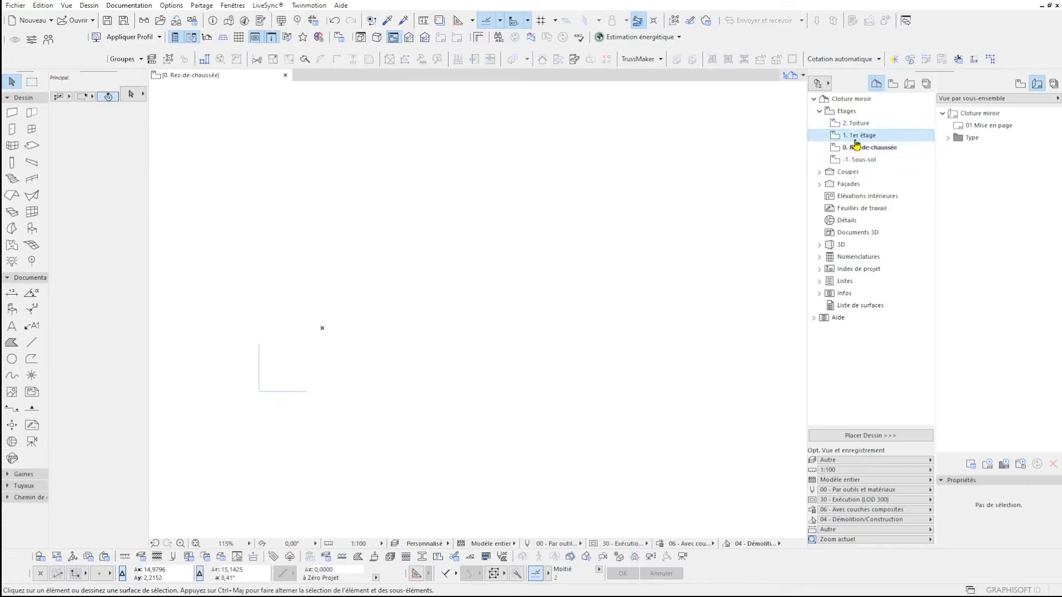
left_click(859, 123)
left_click_drag(438, 291, 284, 356)
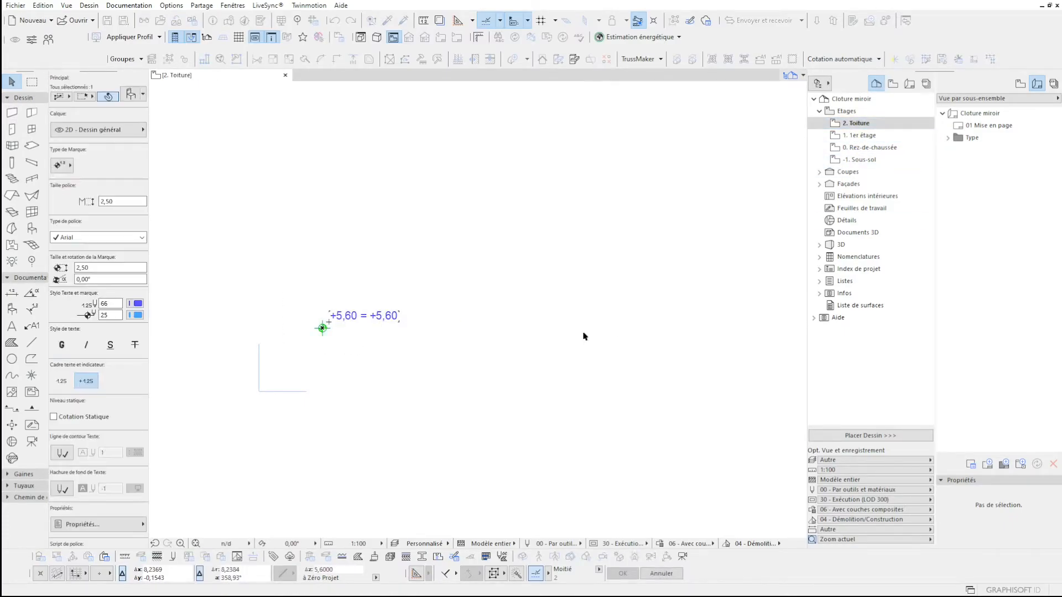
key("Delete")
left_click(859, 147)
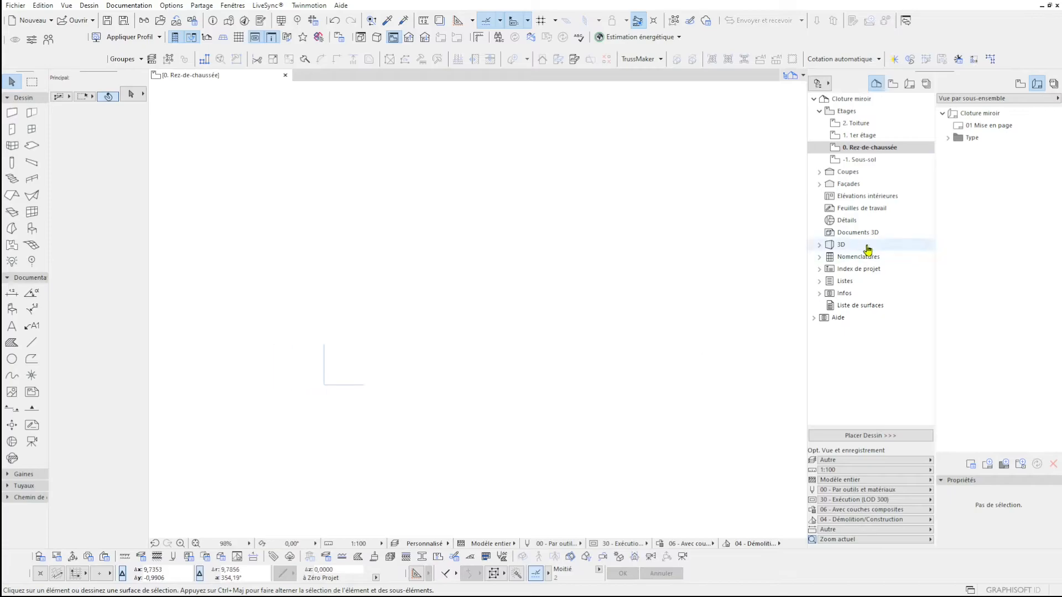
scroll(520, 366, "up", 5)
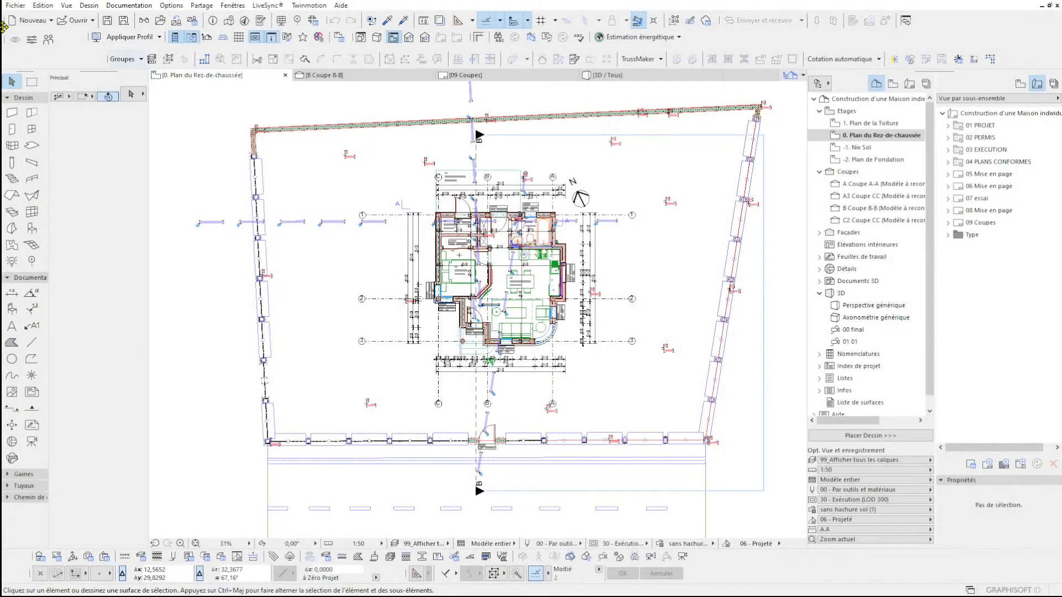
Mark the linked module Cloture for updating in the project's linked module manager.
left_click(16, 6)
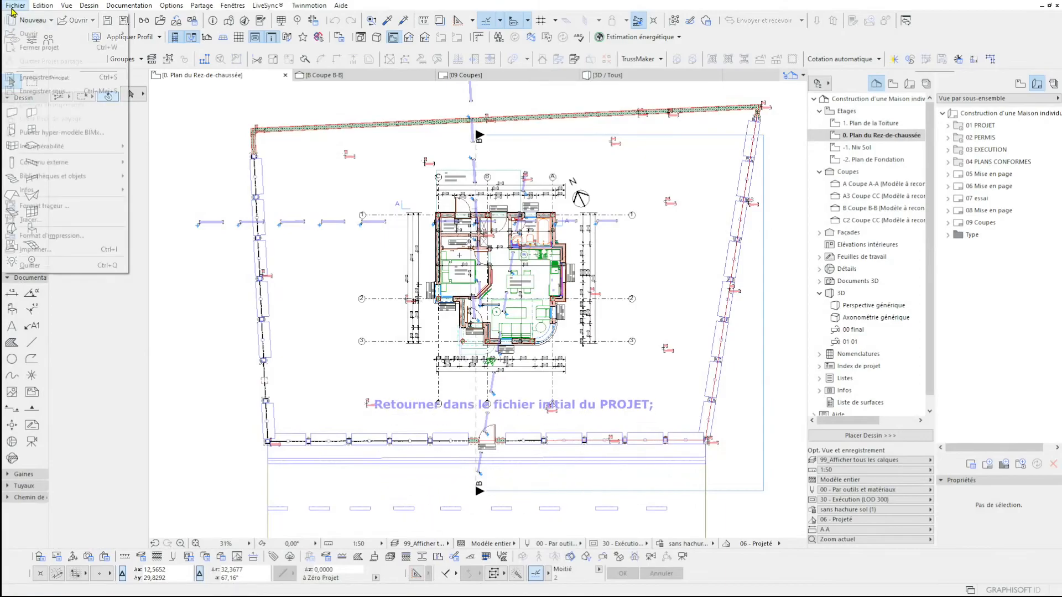
mouse_move(64, 163)
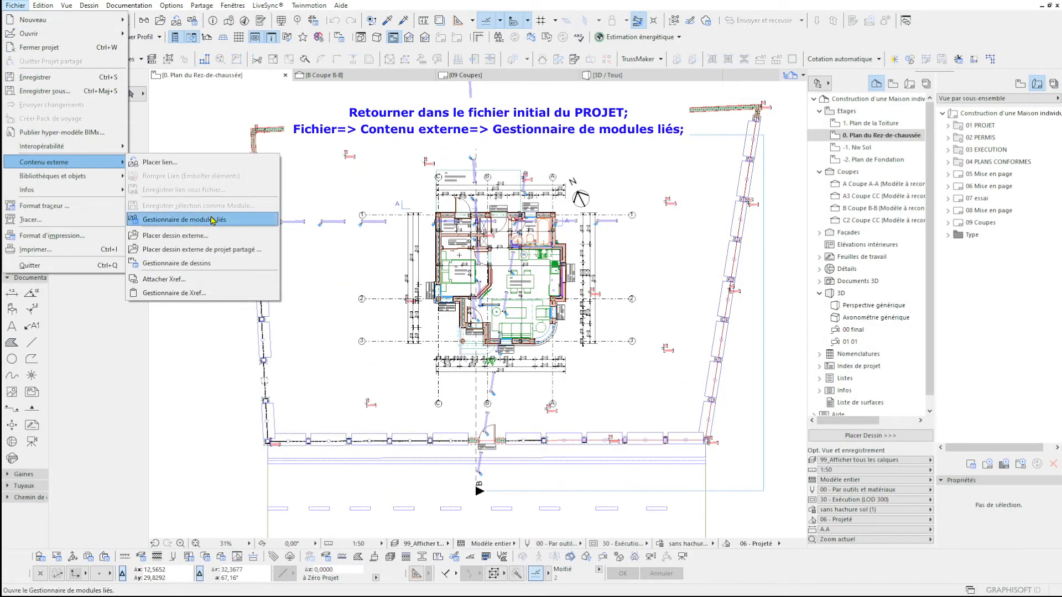
left_click(212, 220)
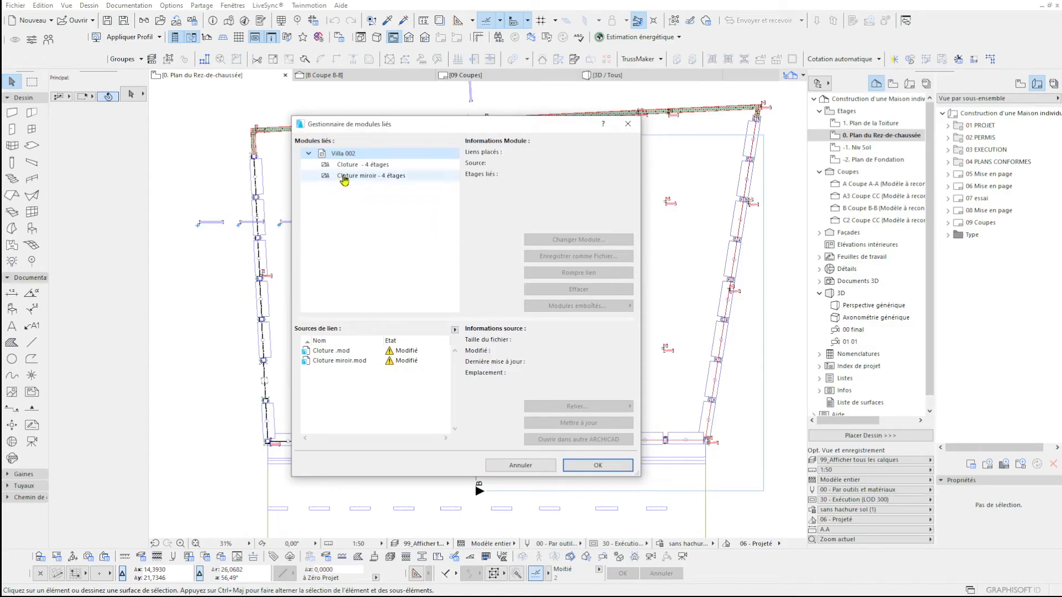
left_click(352, 164)
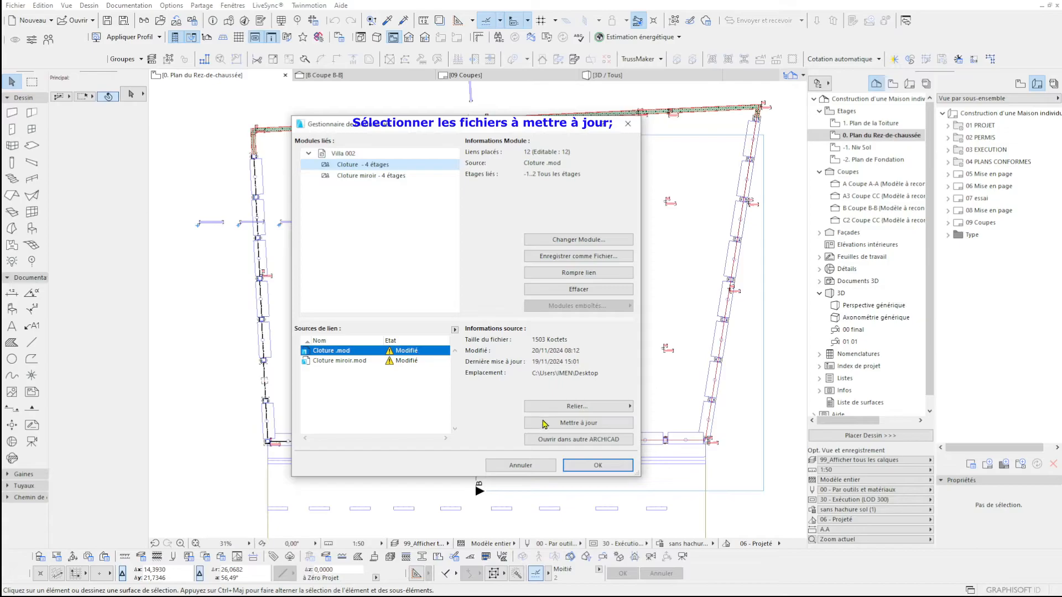
left_click(545, 424)
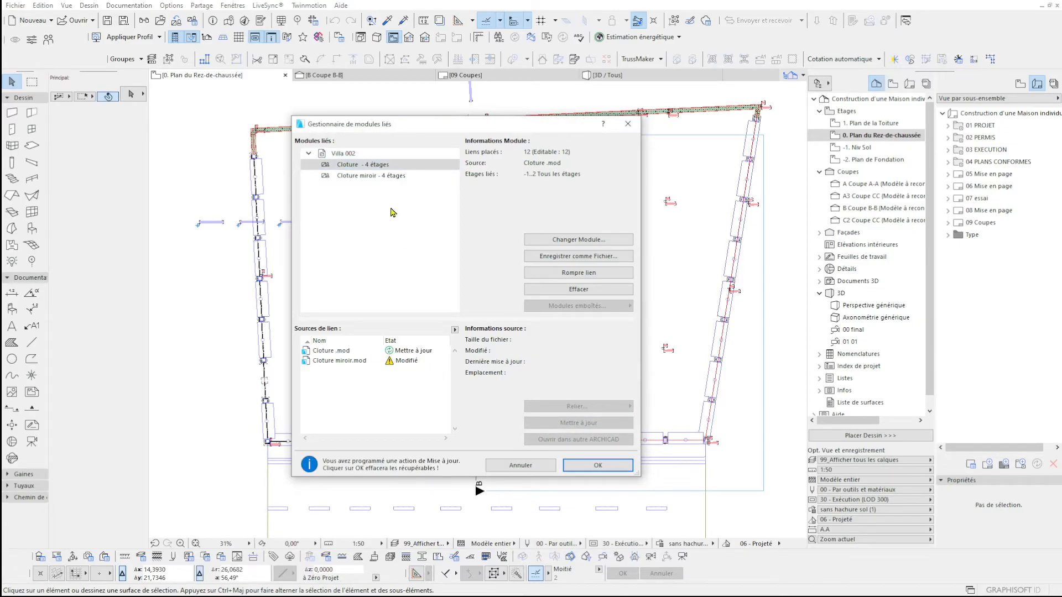
Mark the Cloture miroir module for updating as well and apply the update of both fence links.
left_click(382, 176)
left_click(416, 360)
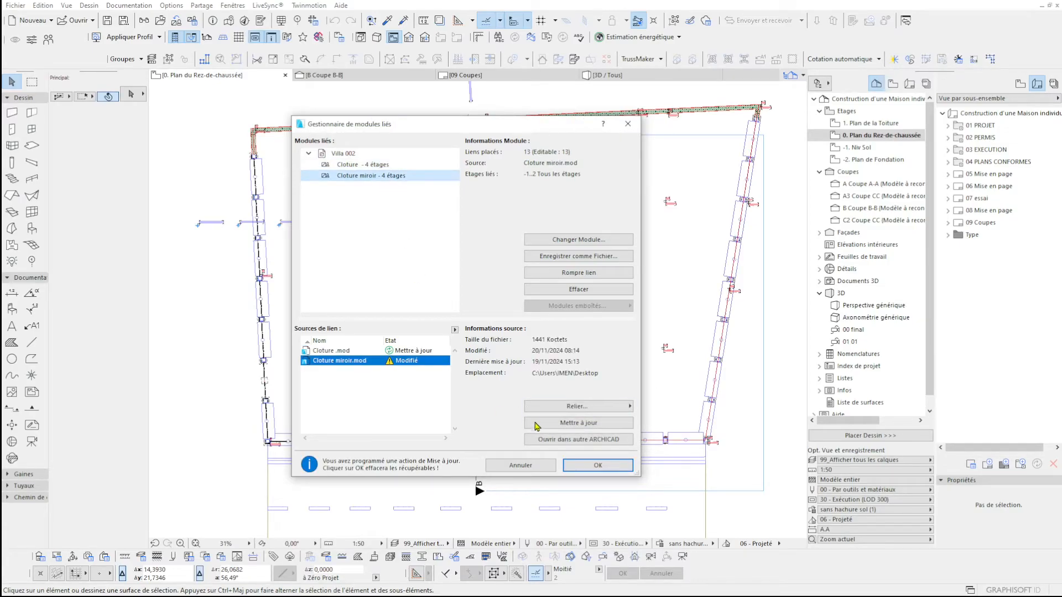
left_click(544, 424)
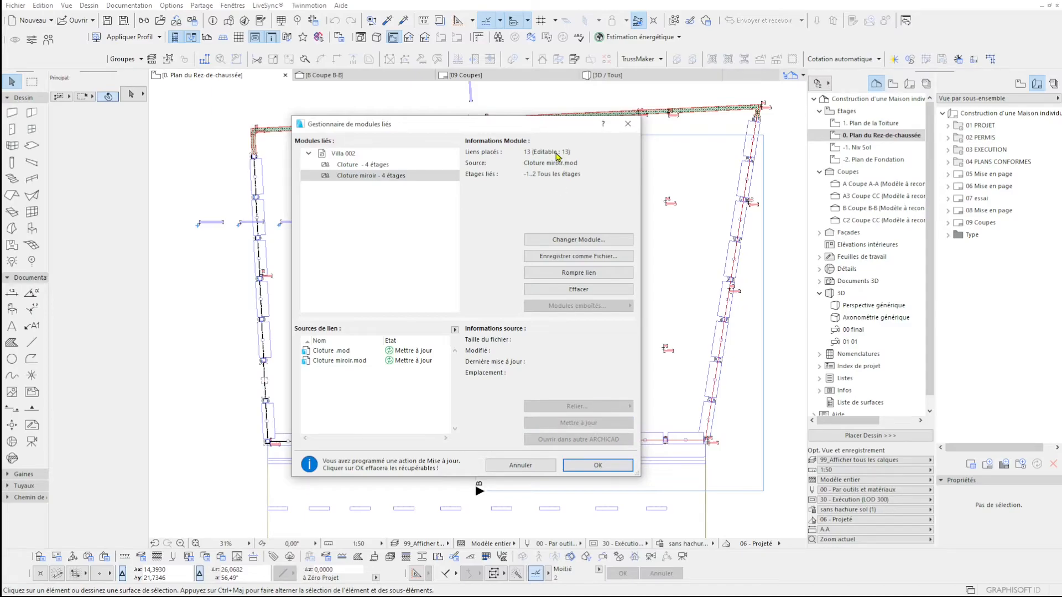
left_click_drag(500, 133, 613, 130)
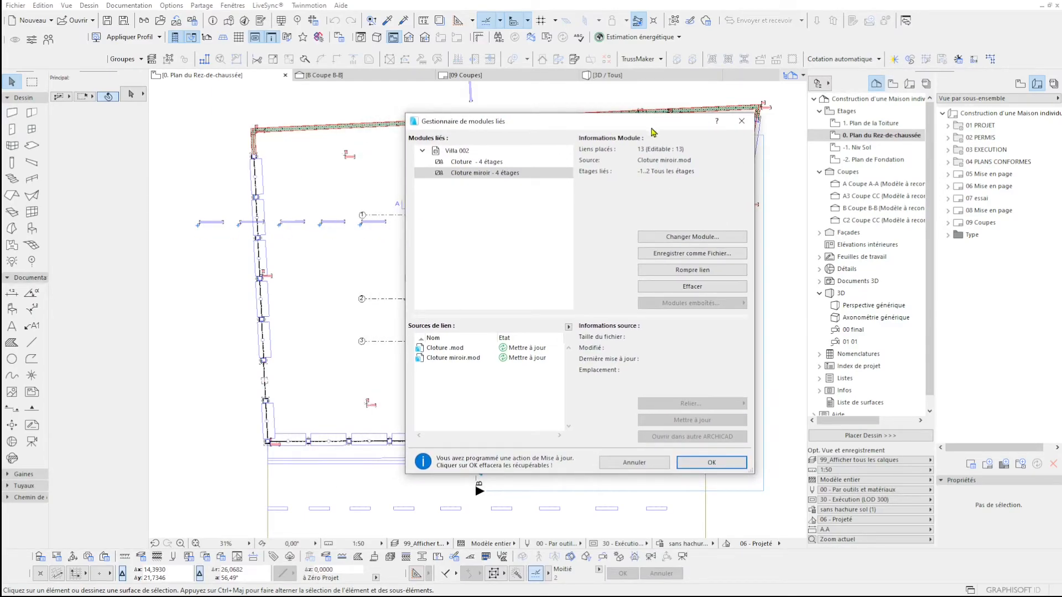
left_click_drag(601, 130, 551, 123)
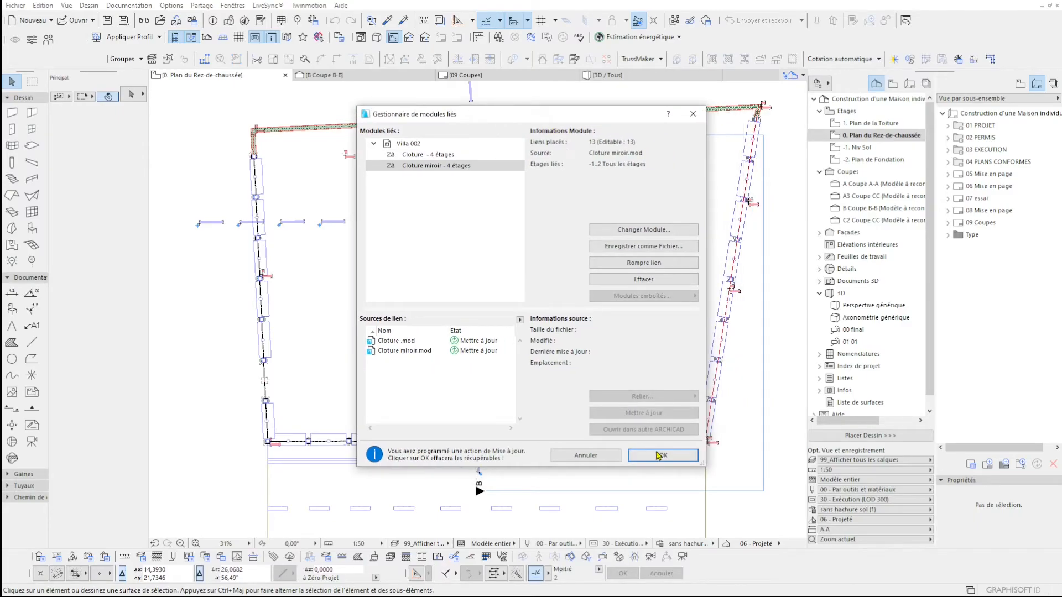
left_click(661, 456)
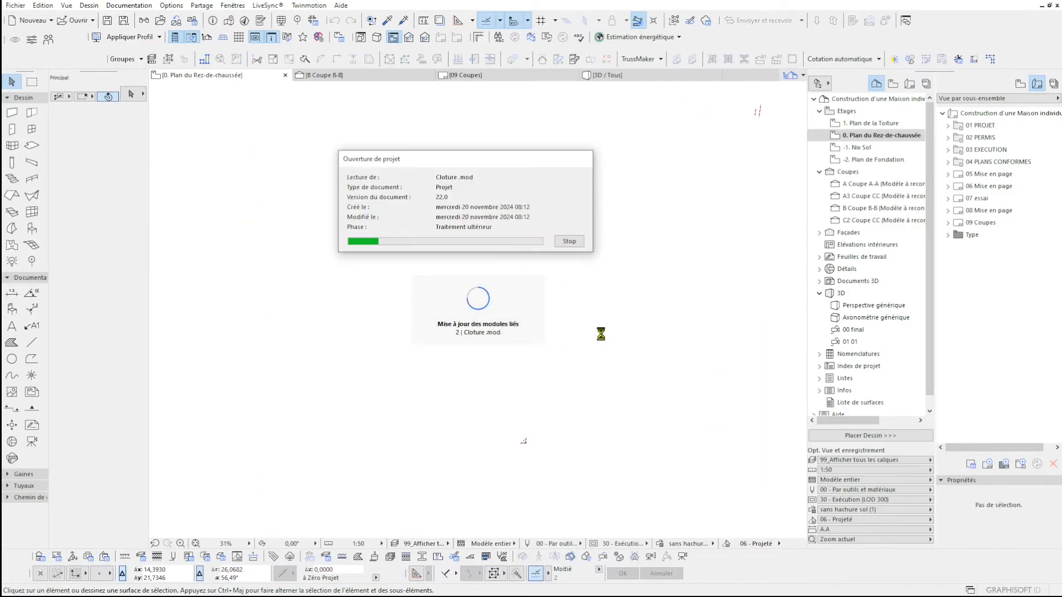
key("Return")
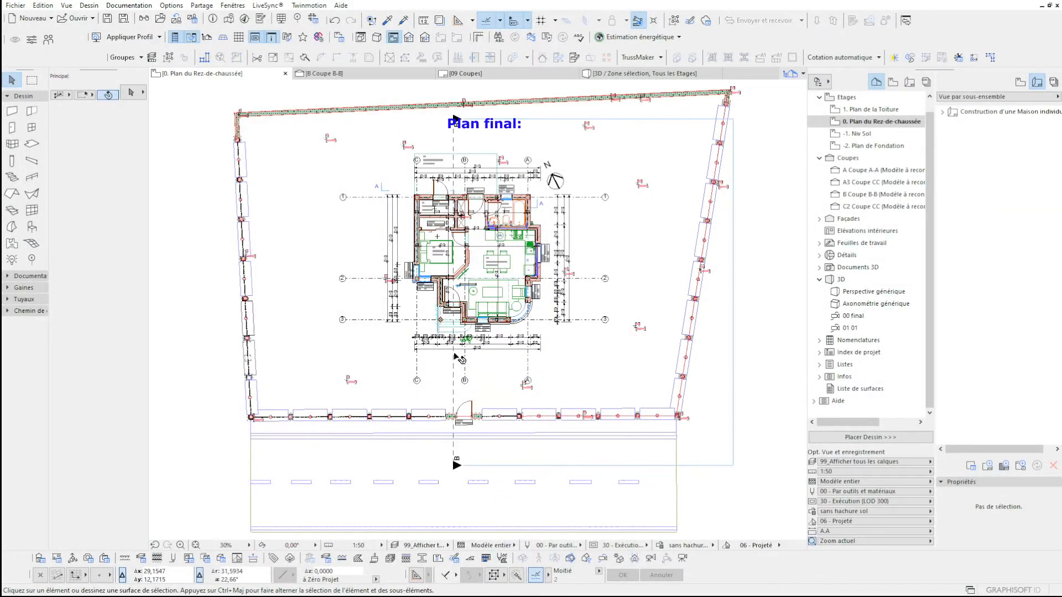
Examine the fence on the ground-floor plan and in 3D from the street front and the side boundary.
scroll(440, 297, "up", 1)
middle_click_drag(476, 397, 473, 423)
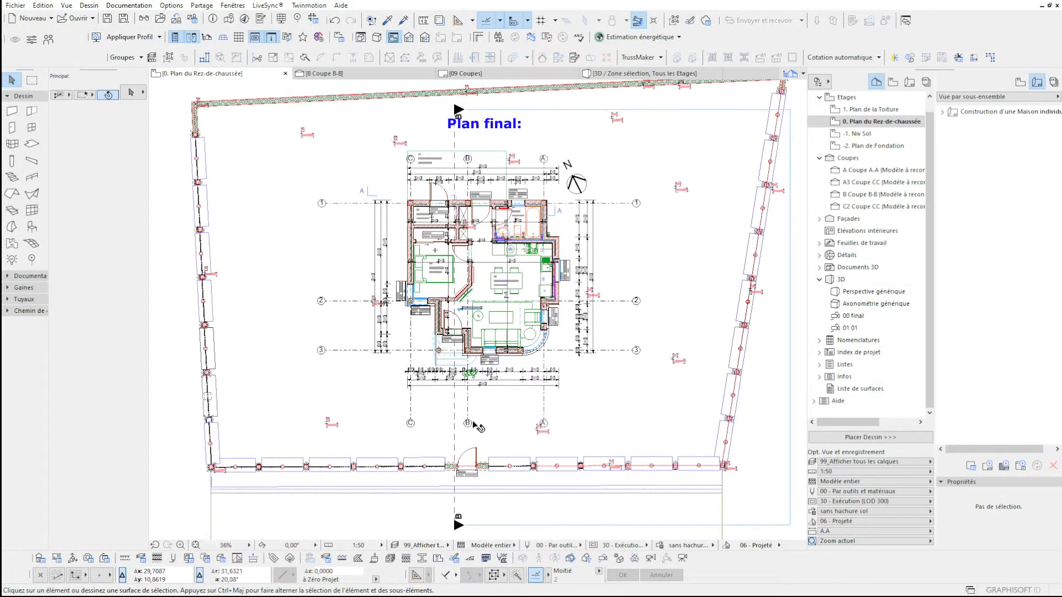
scroll(470, 435, "down", 1)
scroll(469, 362, "up", 1)
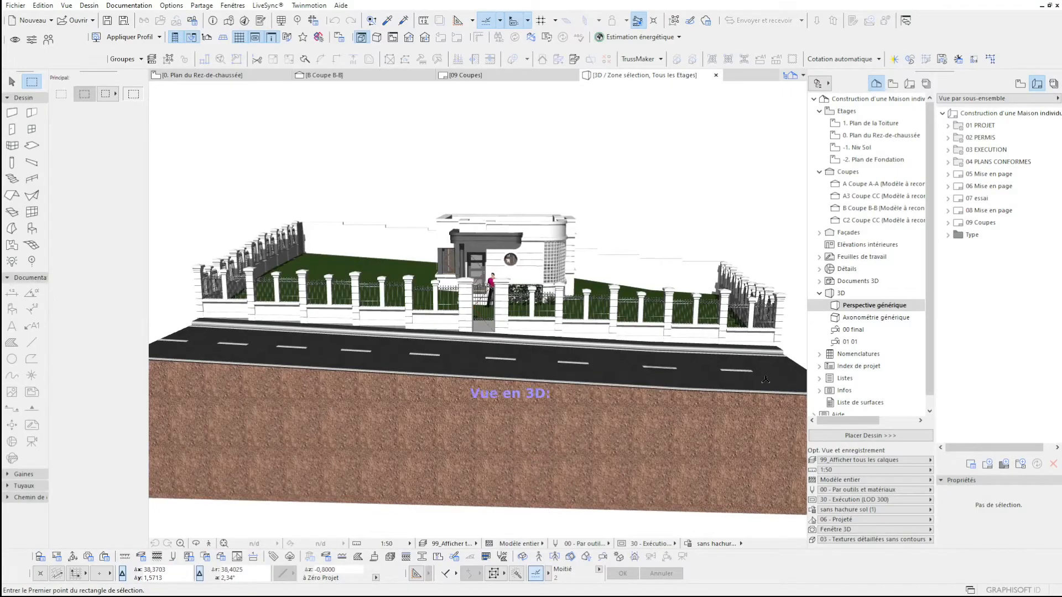
key("Escape")
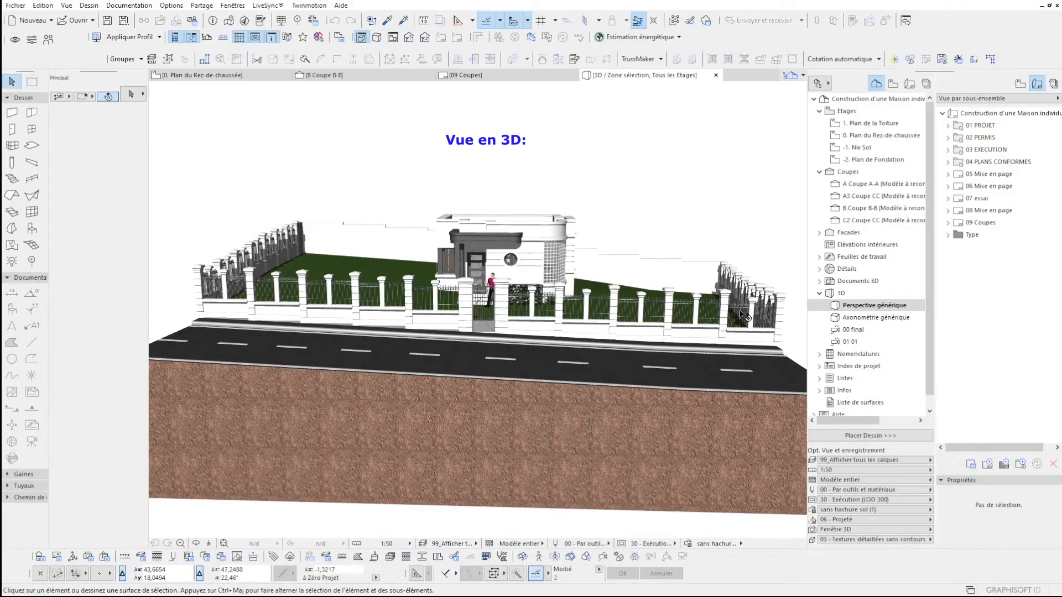
scroll(441, 454, "up", 2)
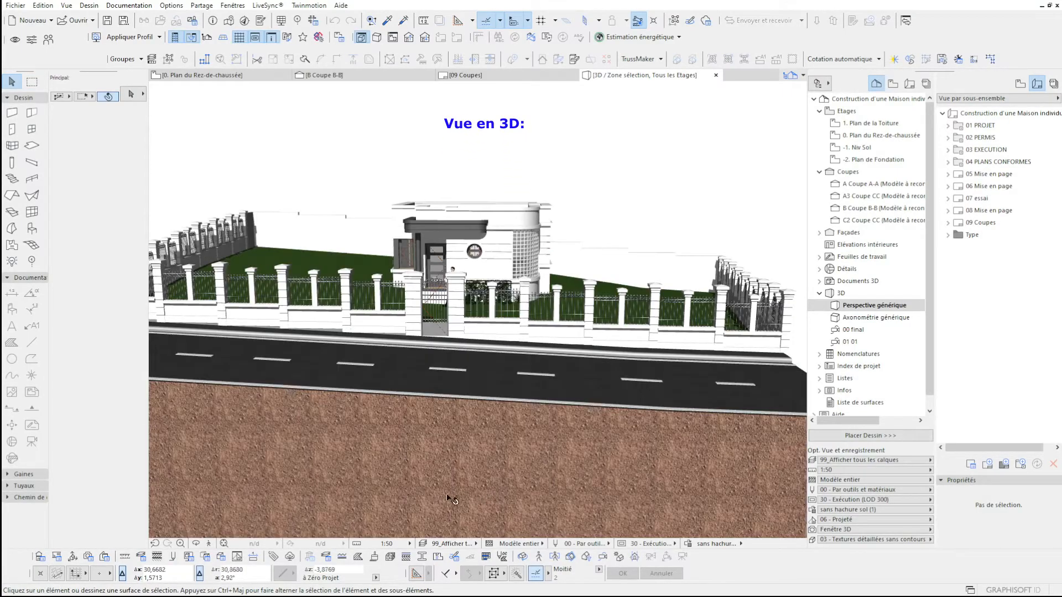
mouse_move(688, 375)
left_mouse_down()
mouse_move(406, 338)
mouse_move(464, 354)
mouse_move(547, 345)
mouse_move(610, 359)
left_mouse_up()
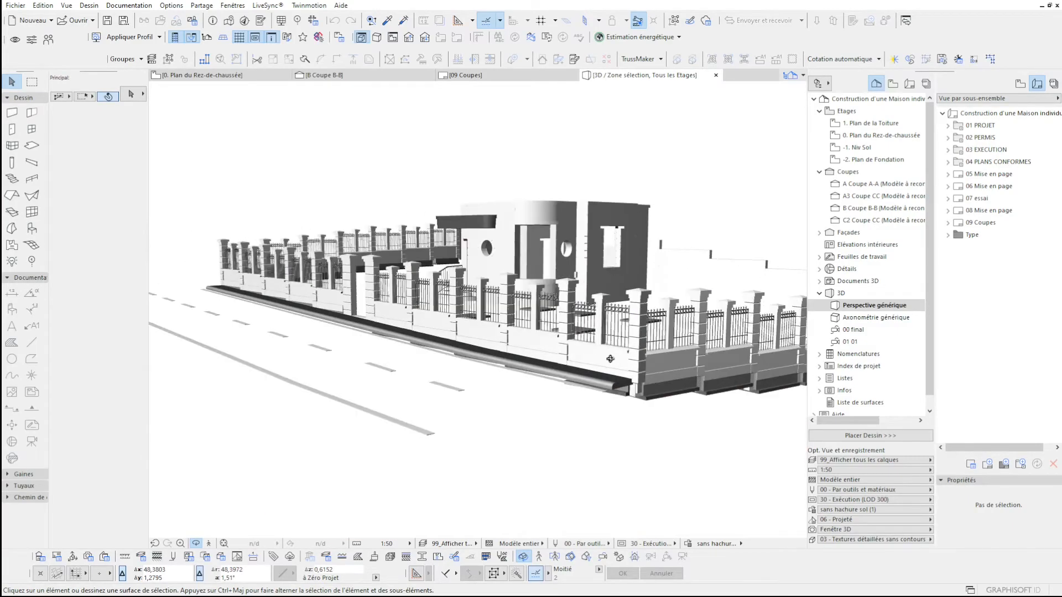
mouse_move(315, 323)
left_mouse_down()
mouse_move(538, 339)
mouse_move(751, 402)
mouse_move(723, 410)
mouse_move(370, 339)
left_mouse_up()
left_click_drag(683, 386, 456, 417)
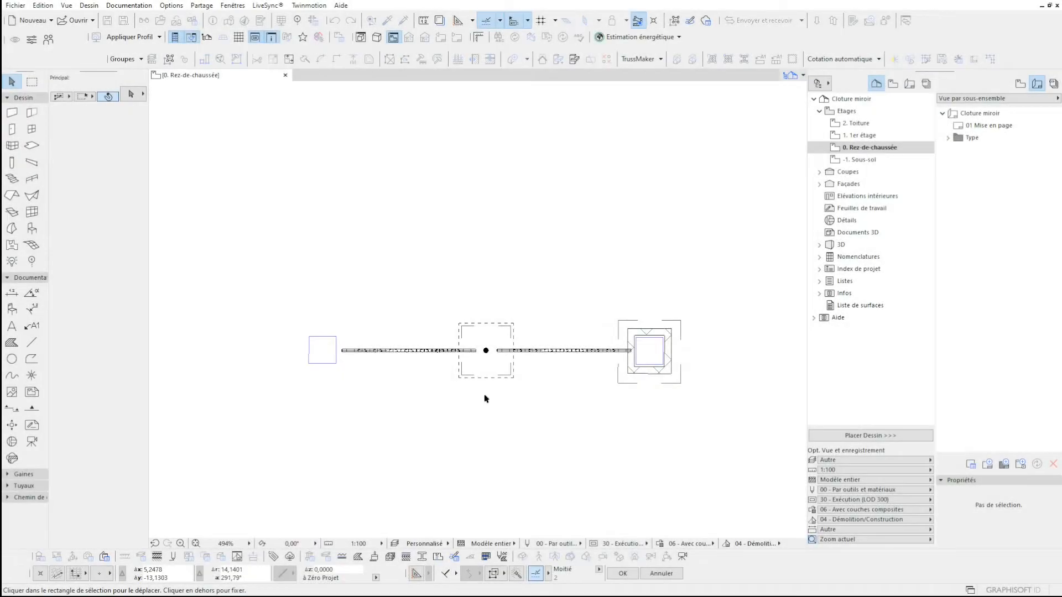
Fix the pasted element on Rez-de-chaussée of the Cloture miroir module file and update that module's link in the house project.
left_click(507, 403)
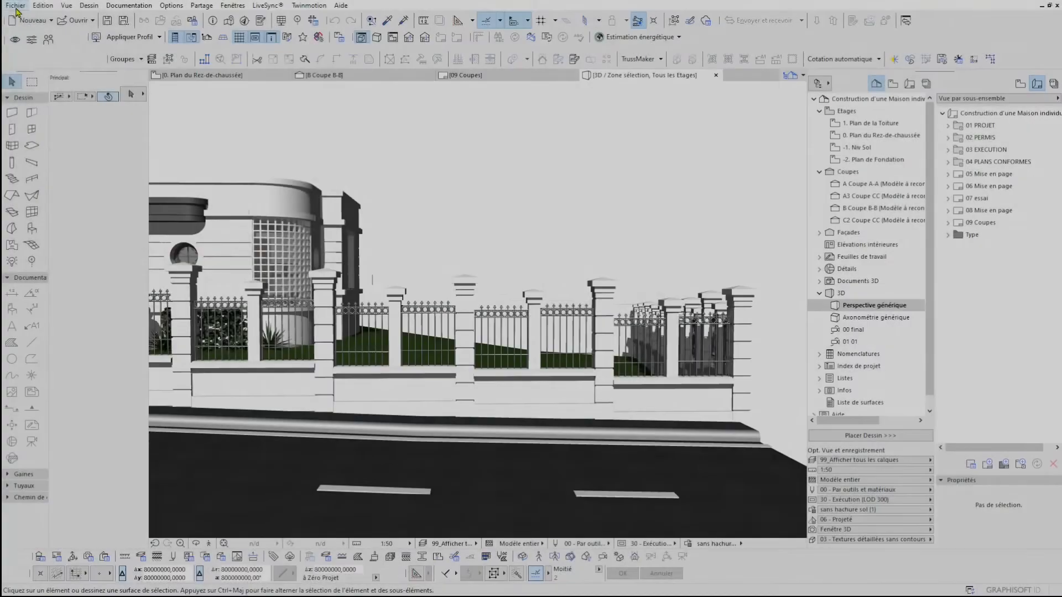
left_click(15, 5)
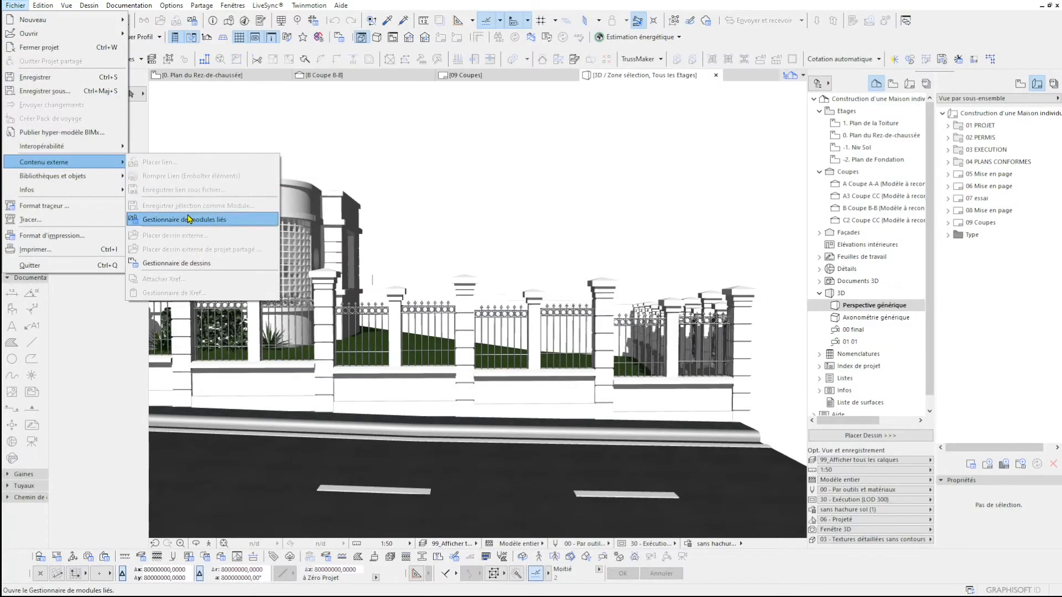
left_click(190, 216)
left_click(432, 350)
left_click(645, 399)
left_click(643, 413)
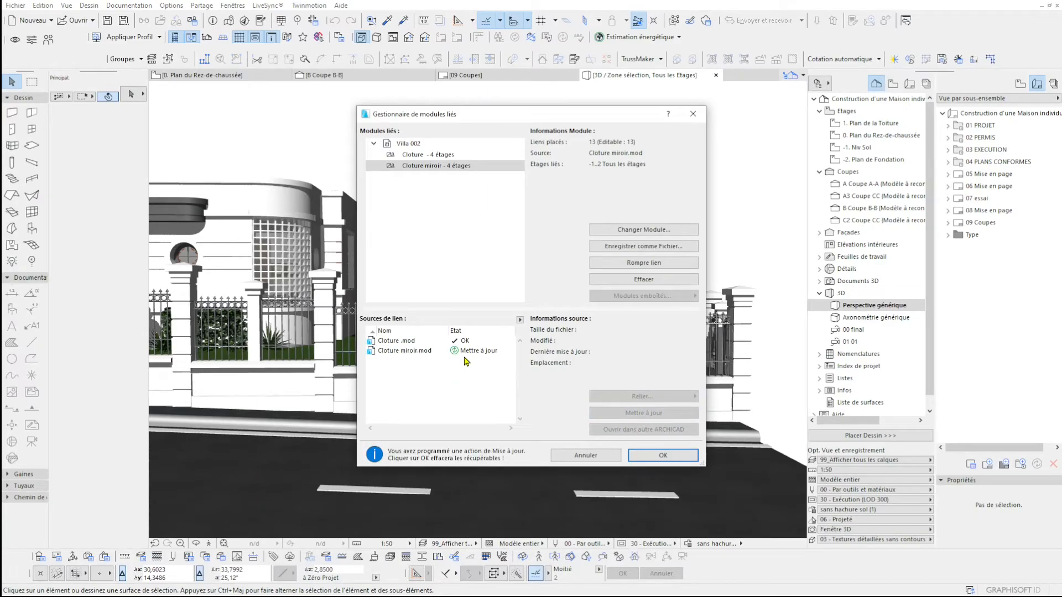
left_click(663, 456)
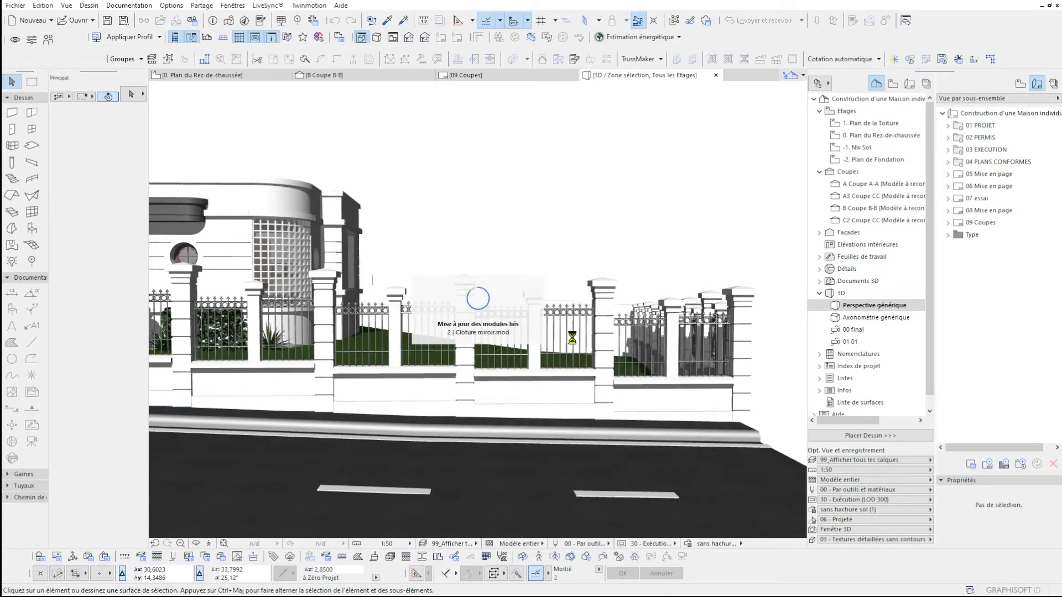
Inspect the updated posts and railings of the street-side fence in 3D.
left_click(612, 264)
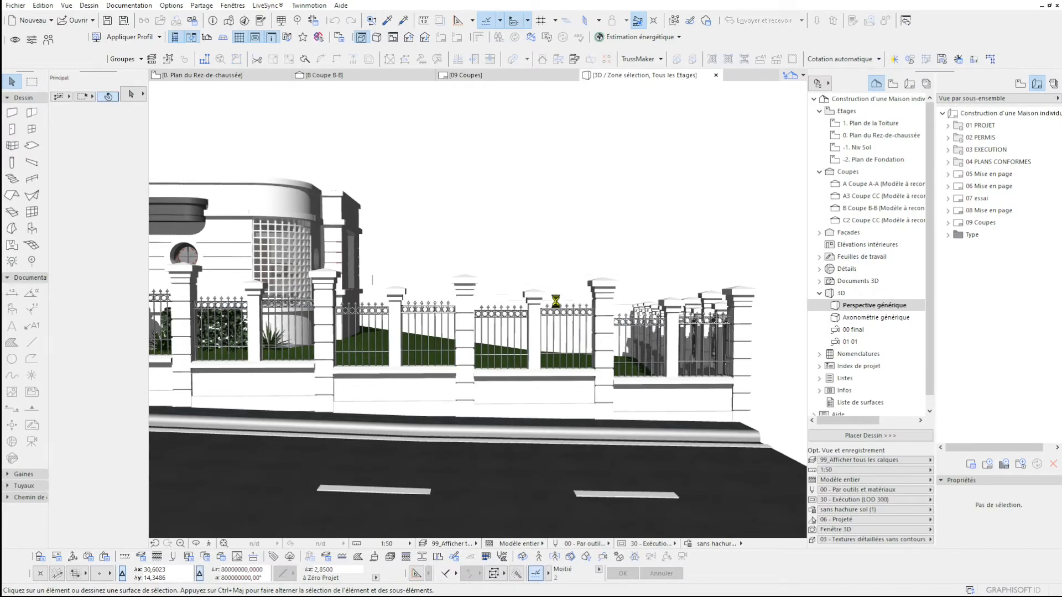
scroll(387, 312, "up", 5)
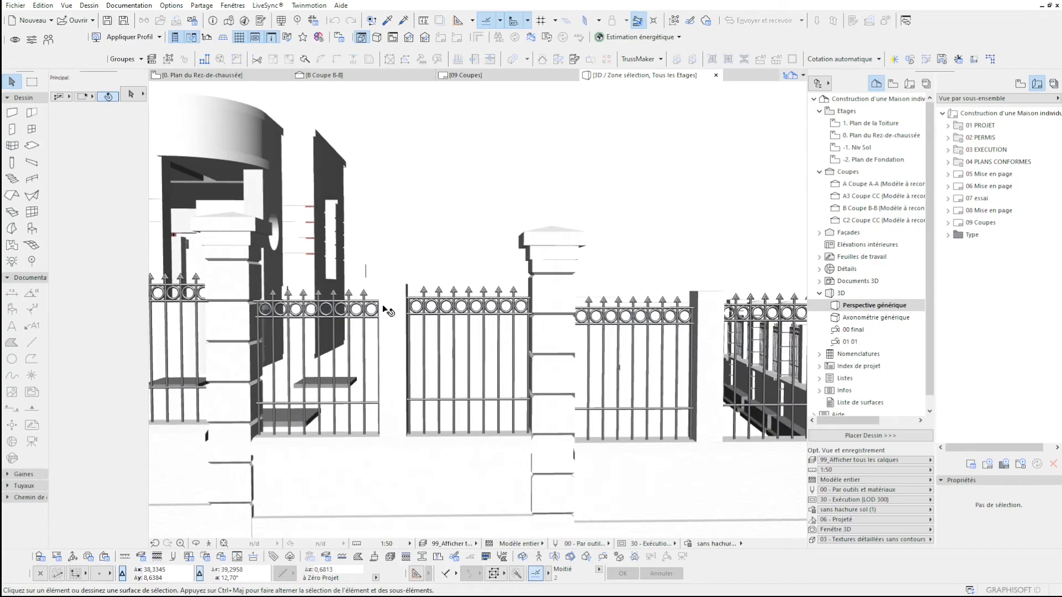
left_click_drag(390, 320, 157, 505)
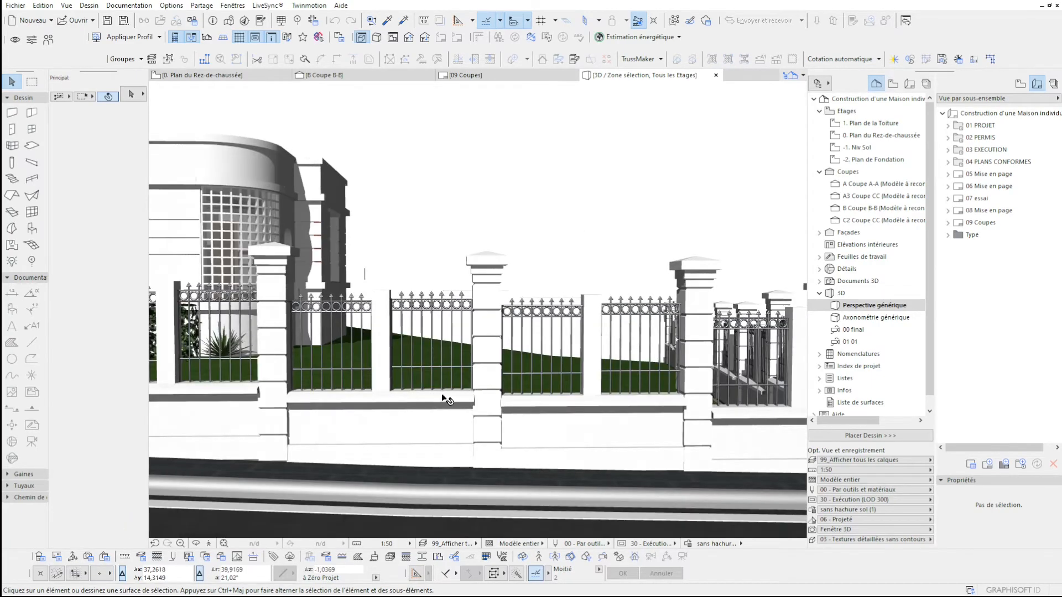
left_click_drag(203, 526, 304, 547)
left_click_drag(242, 536, 221, 538)
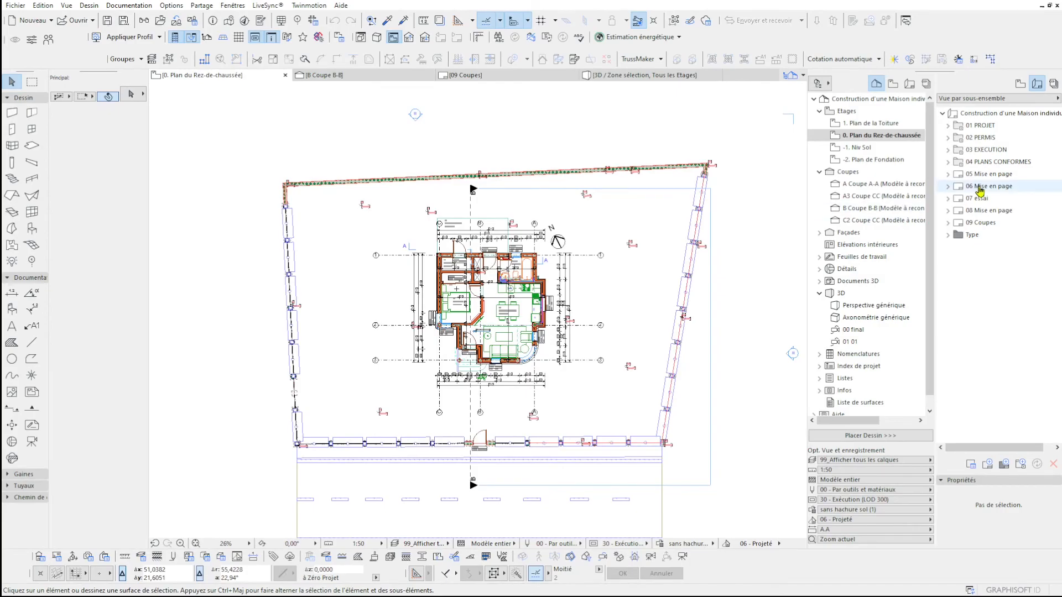
Enclose the house on the ground-floor plan with a marquee and copy only its elements, leaving out the terrain, road and fence.
left_click(34, 81)
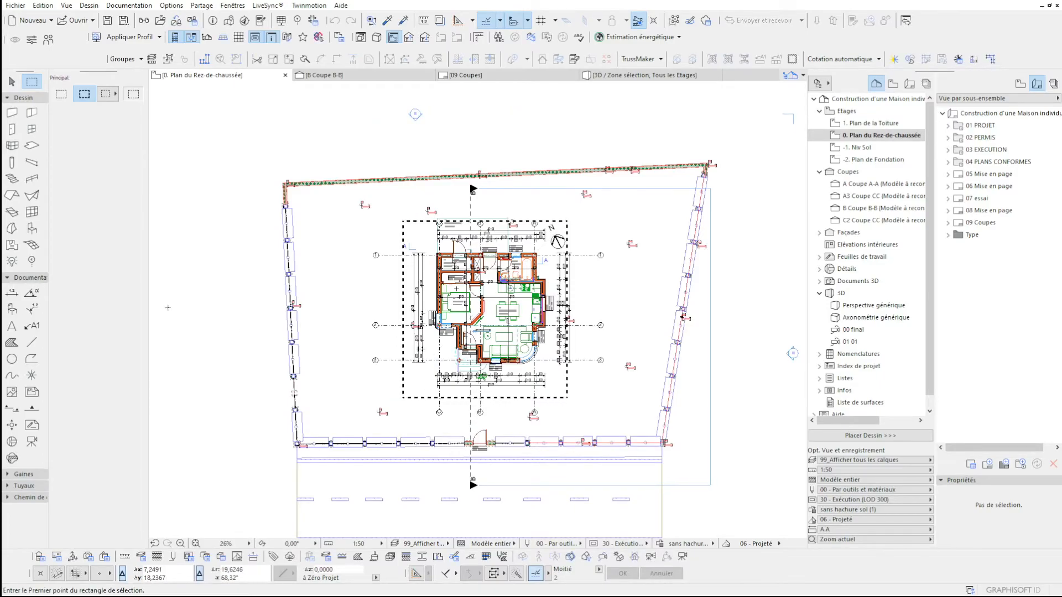
key("ctrl+a")
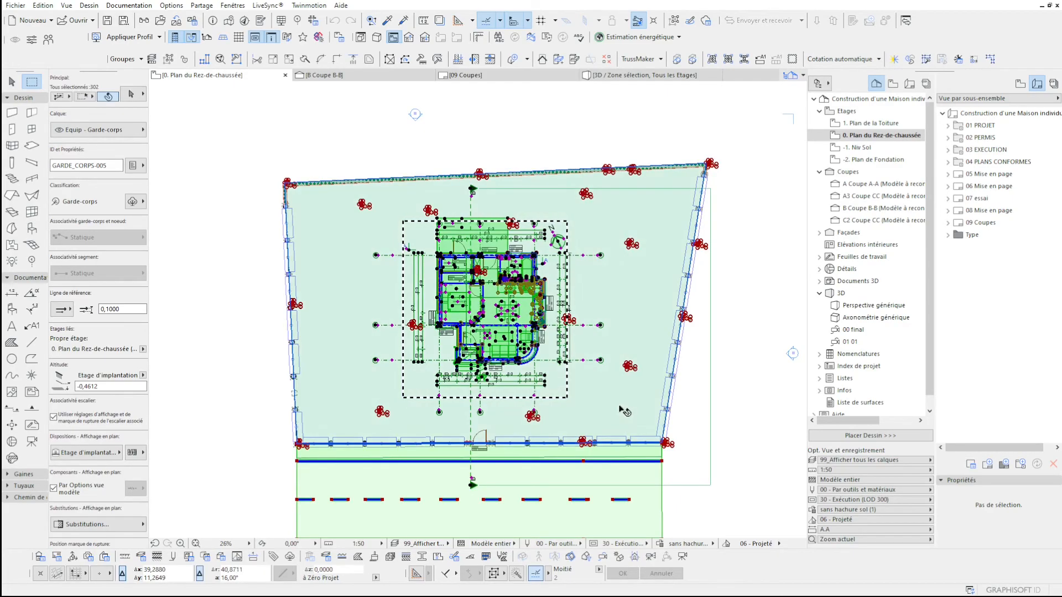
left_click(621, 407, "shift")
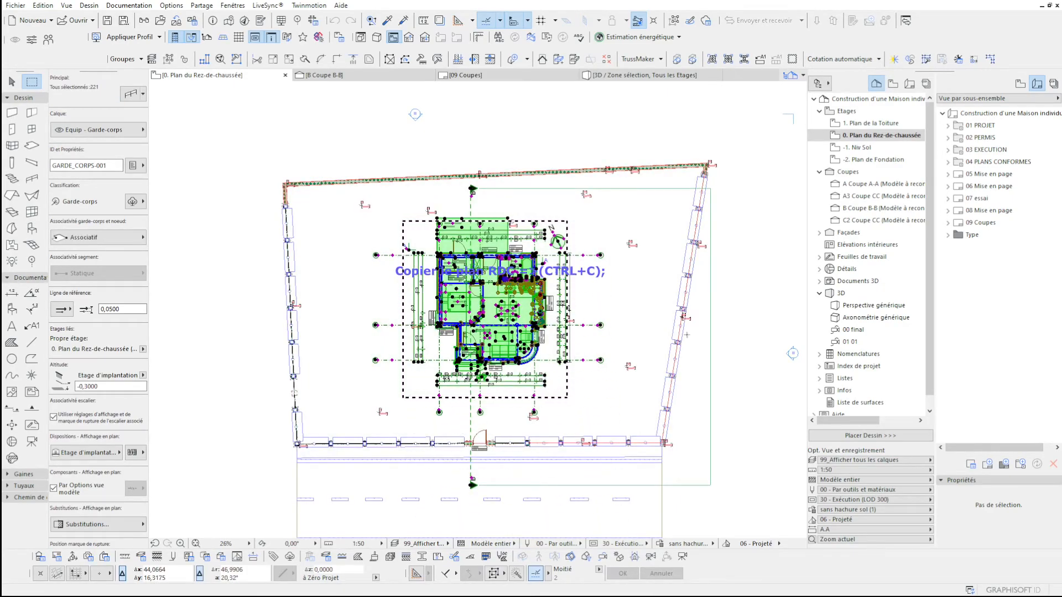
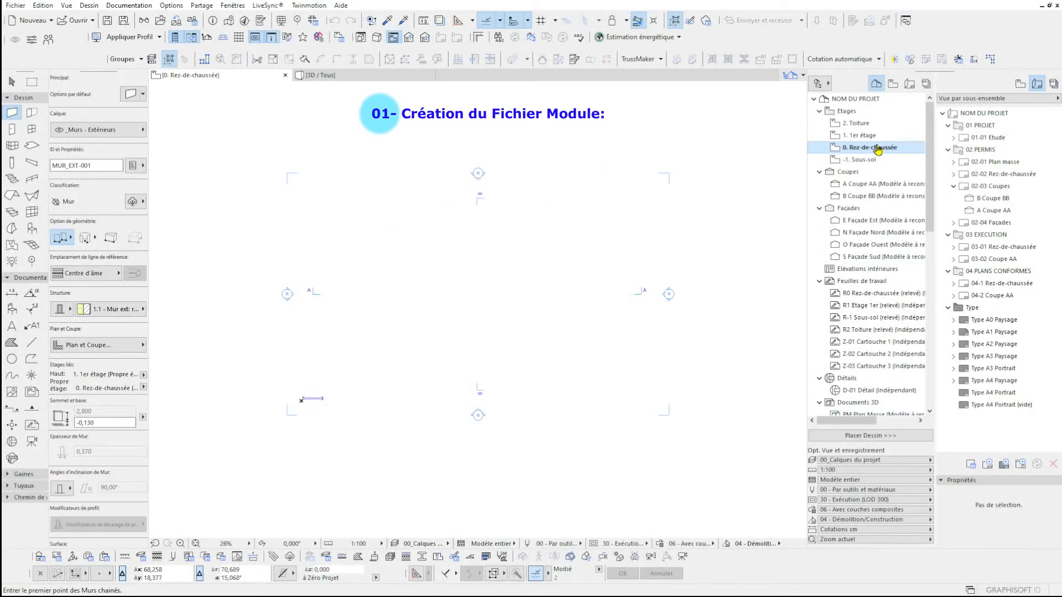
Paste the copied house plan onto the Rez-de-chaussée storey of a new ArchiCAD file.
right_click(879, 148)
left_click(916, 306)
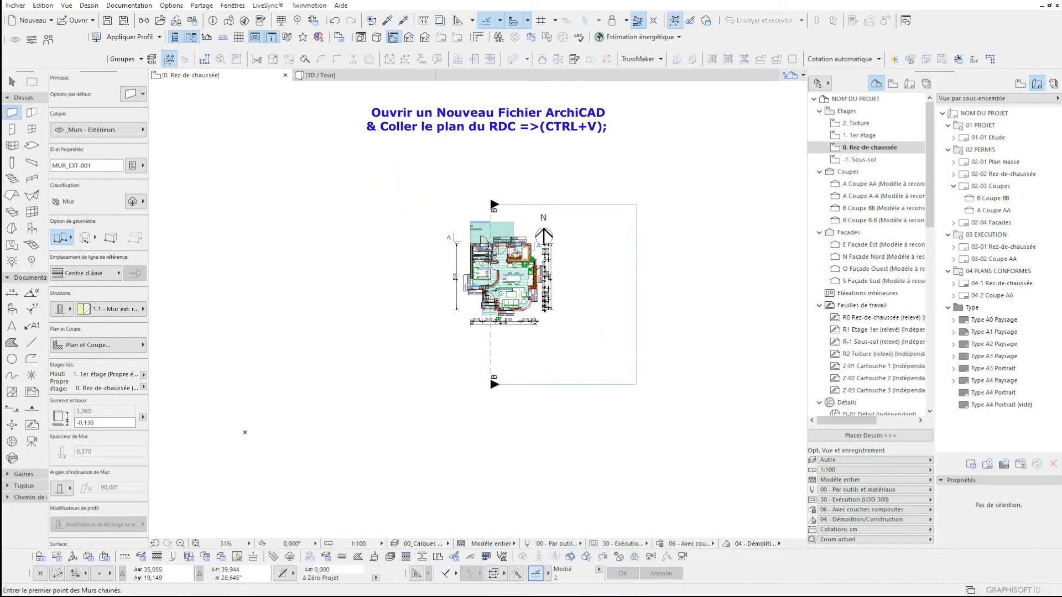
scroll(497, 248, "up", 7)
scroll(439, 486, "down", 3)
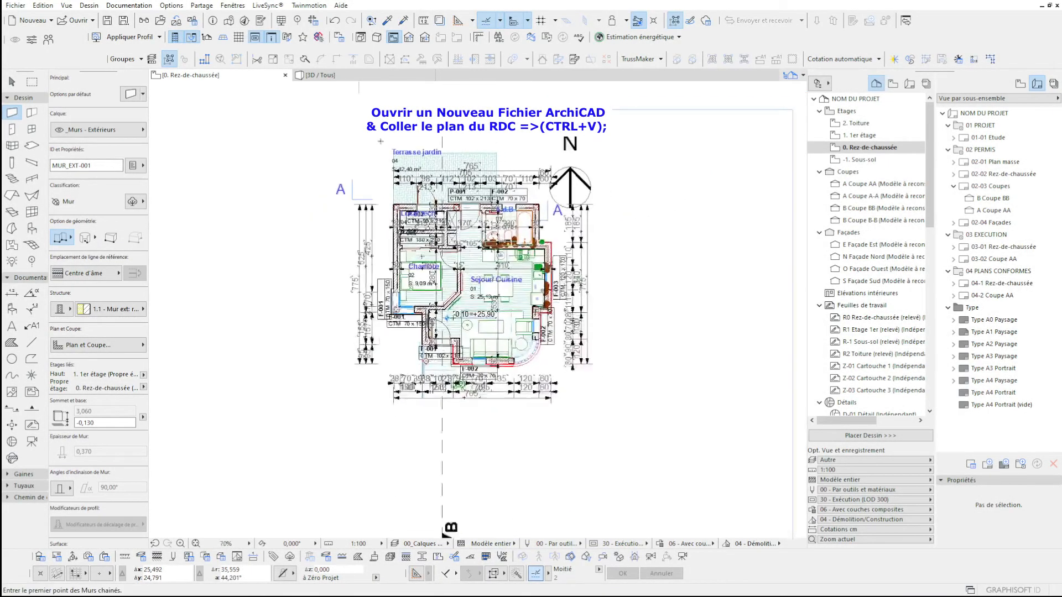
Set the pasted plan's scale to 1:50 and leave the Wall tool.
left_click(359, 543)
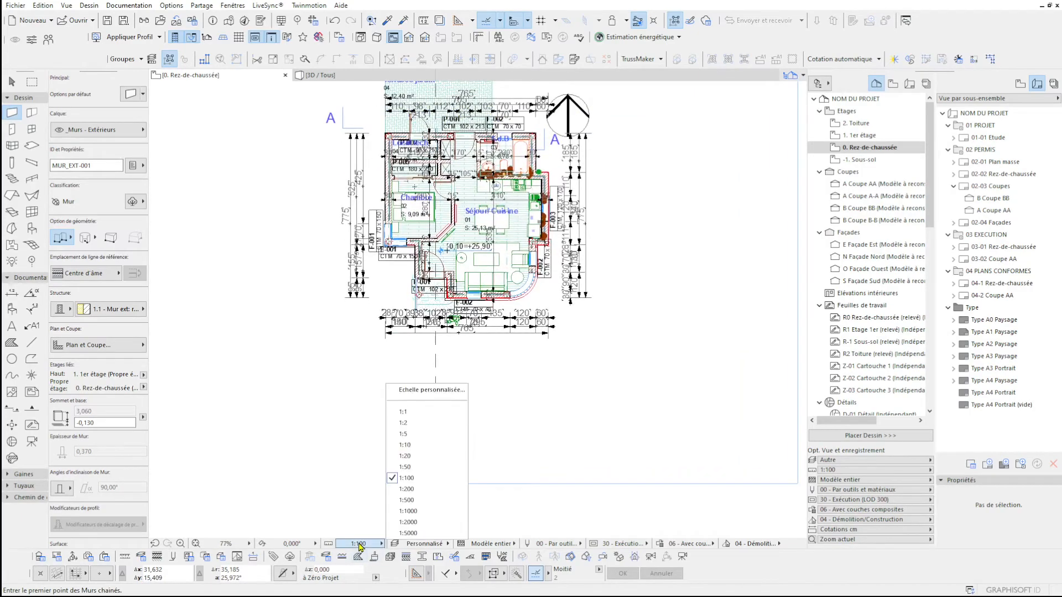
left_click(405, 467)
scroll(469, 457, "down", 6)
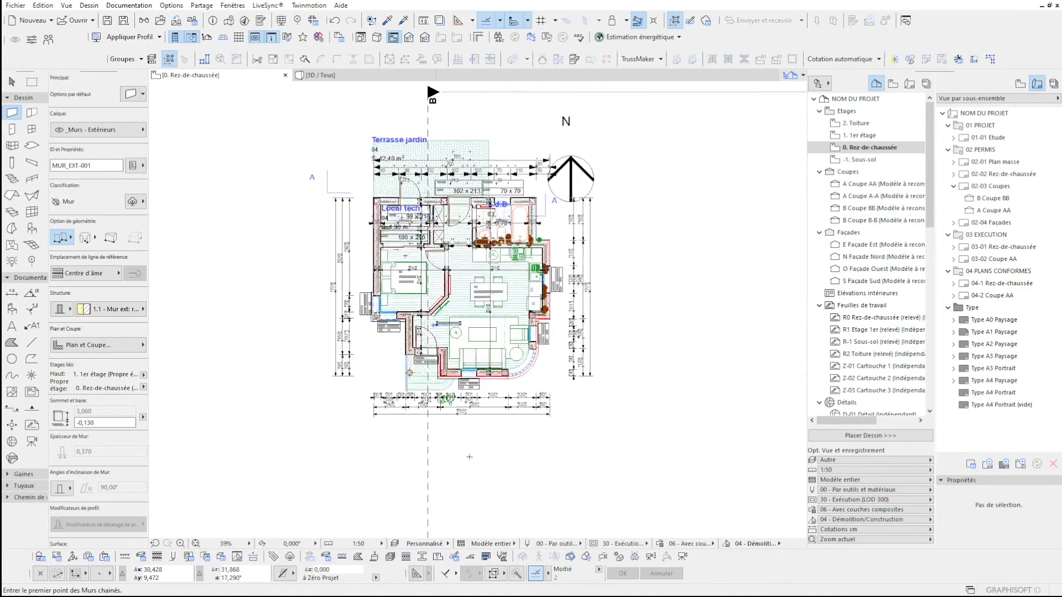
scroll(470, 457, "down", 3)
scroll(481, 406, "up", 2)
key("Escape")
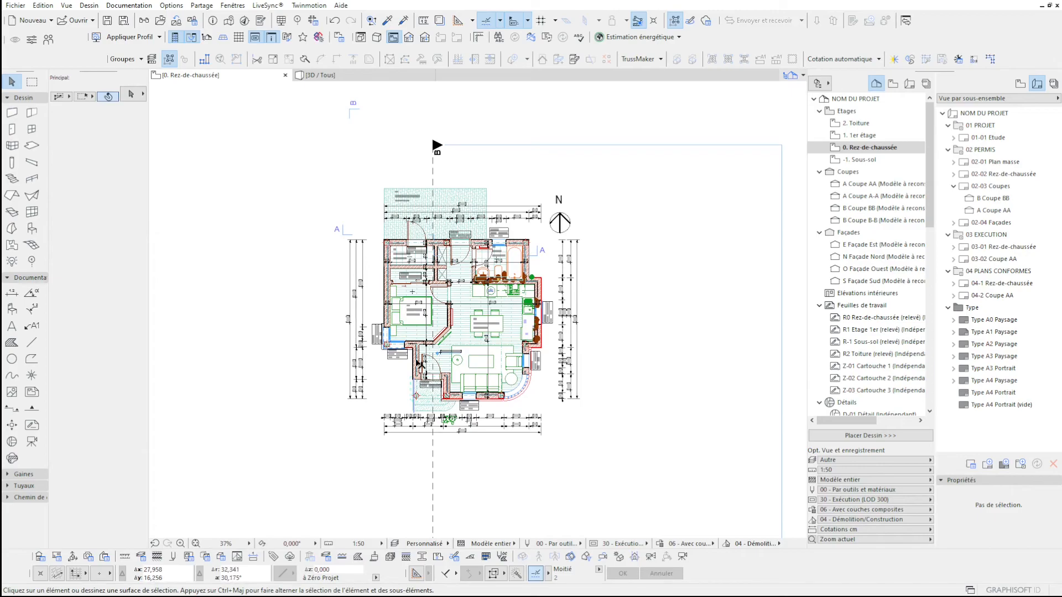
scroll(420, 364, "up", 2)
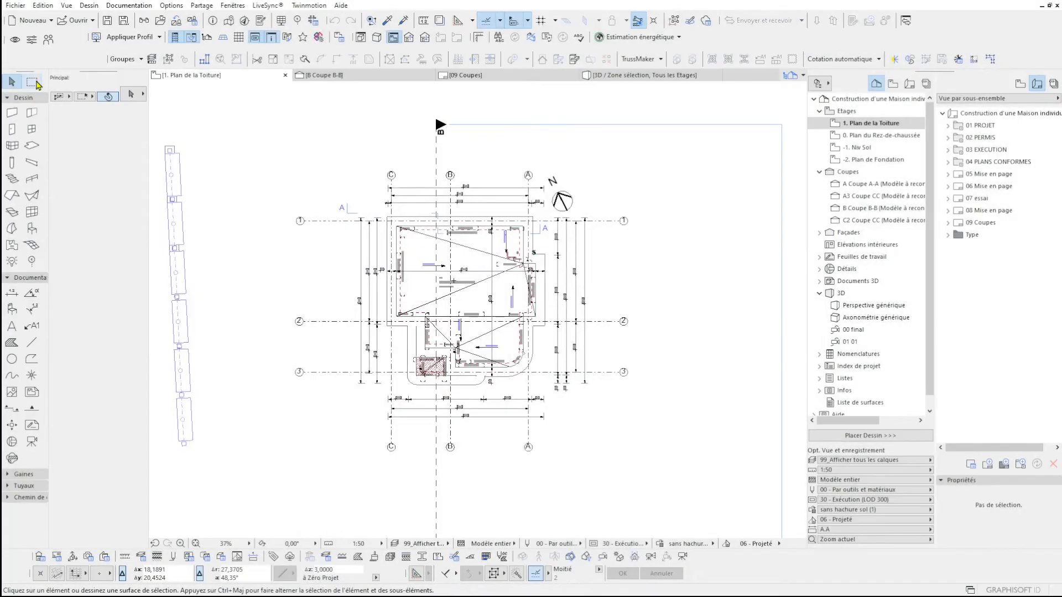
Enclose the house on the Plan de la Toiture storey with a marquee and copy all elements inside it.
key("m")
left_click(615, 170)
left_click(330, 431)
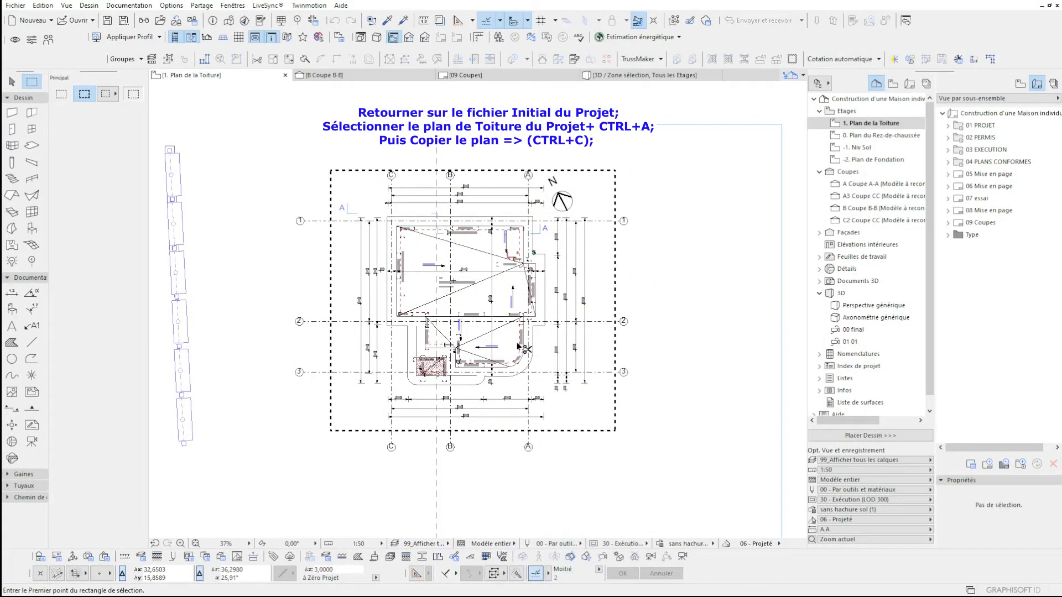
key("ctrl+a")
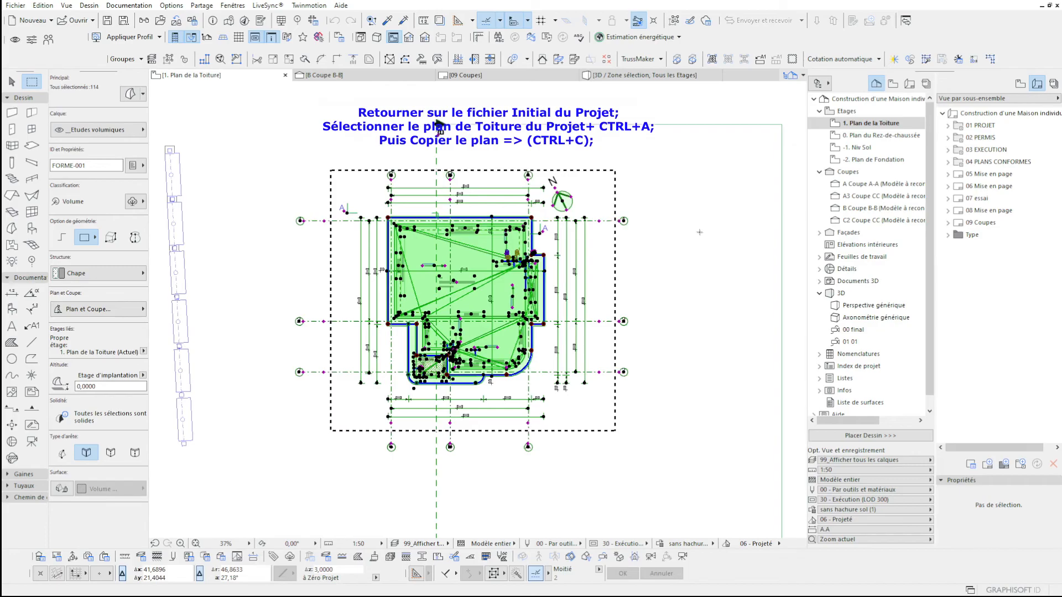
double_click(699, 232)
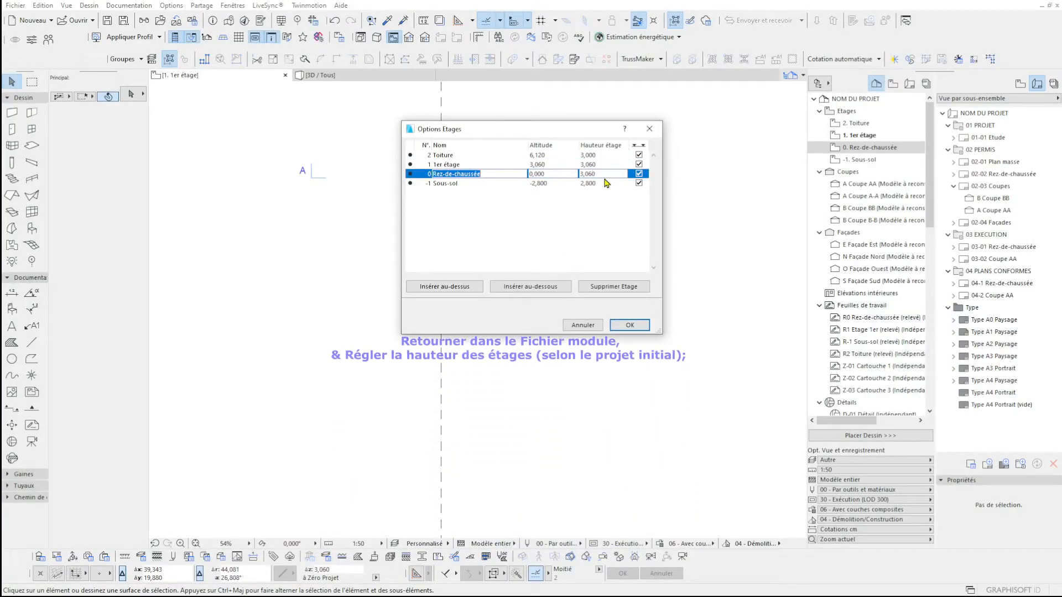
In the module file's storey settings, set the Rez-de-chaussée height to 3,000 and remove the 1er étage storey.
left_click(603, 183, "shift")
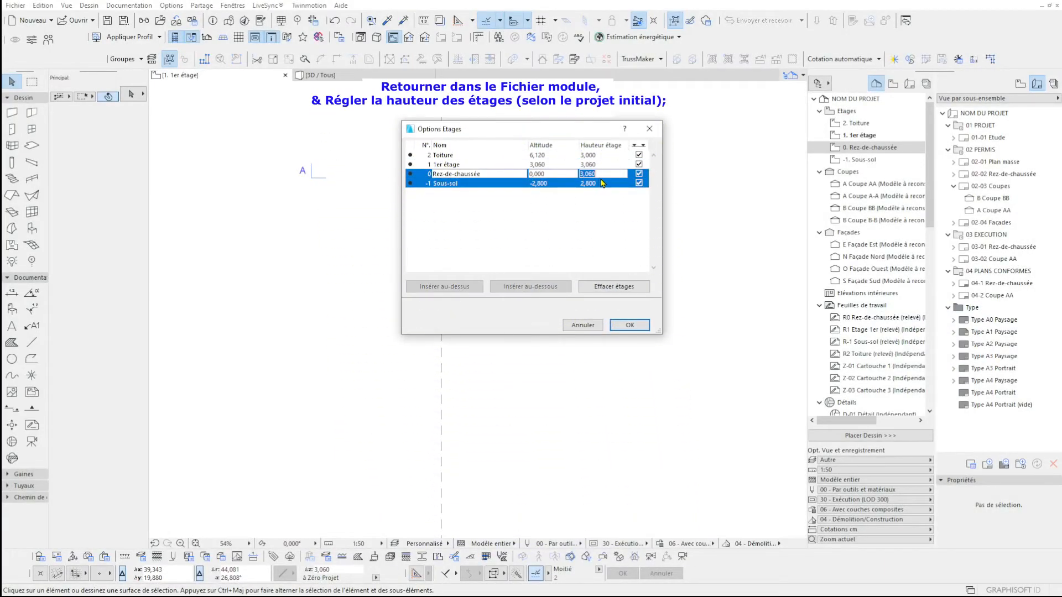
left_click(603, 174)
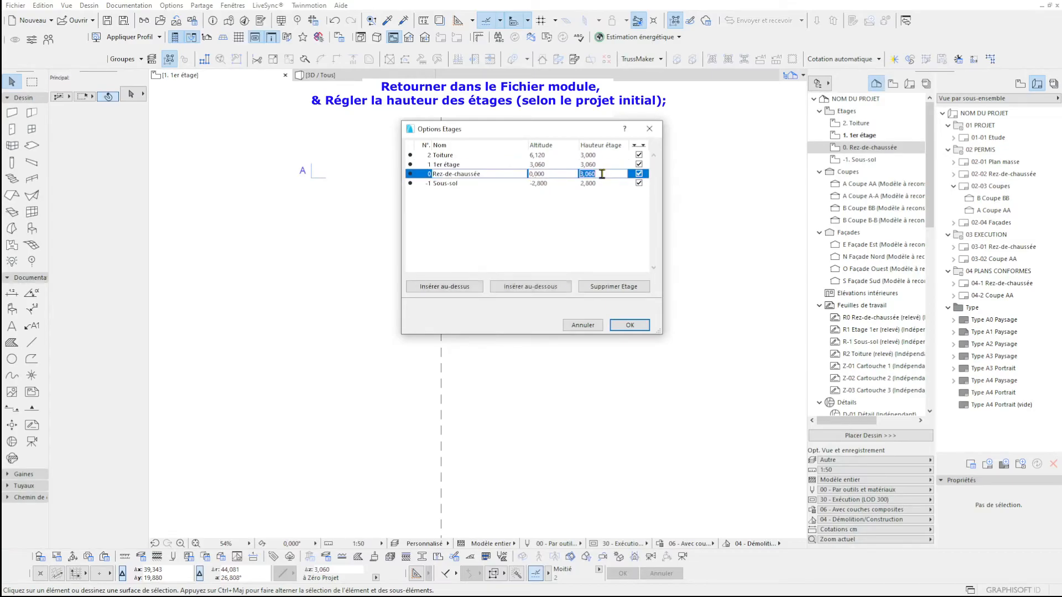
type("3")
key("Up")
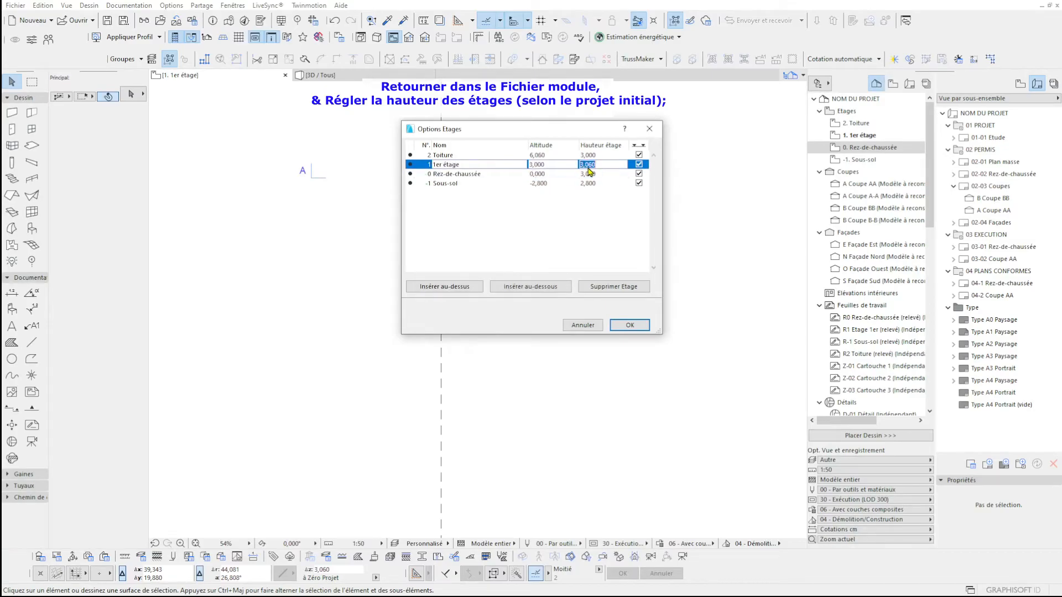
left_click(615, 286)
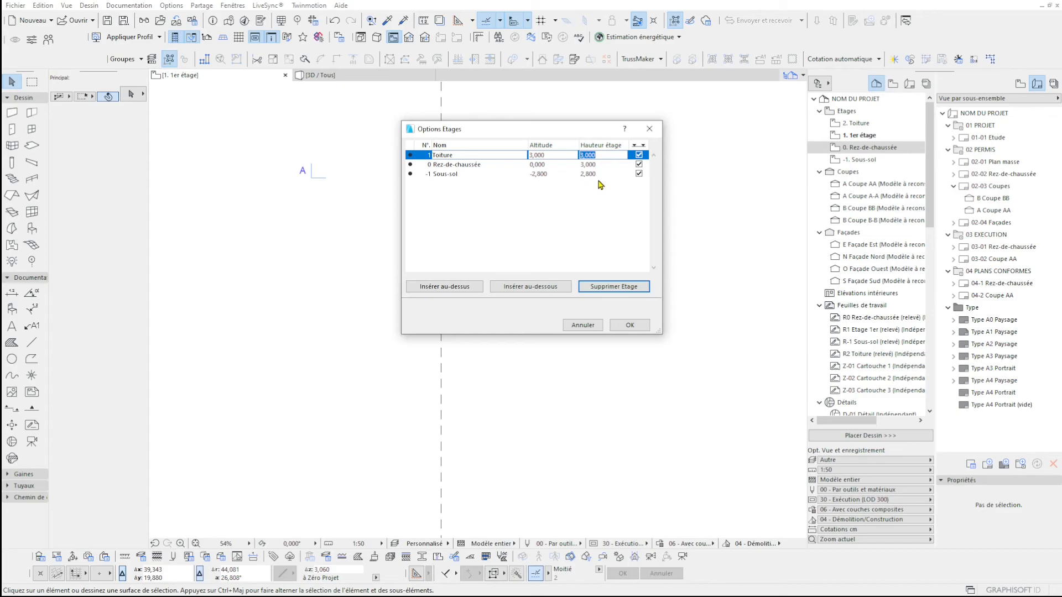
Set the Toiture storey height to 1,000 and apply the storey settings, accepting the storey deletion.
key("Down")
key("Down")
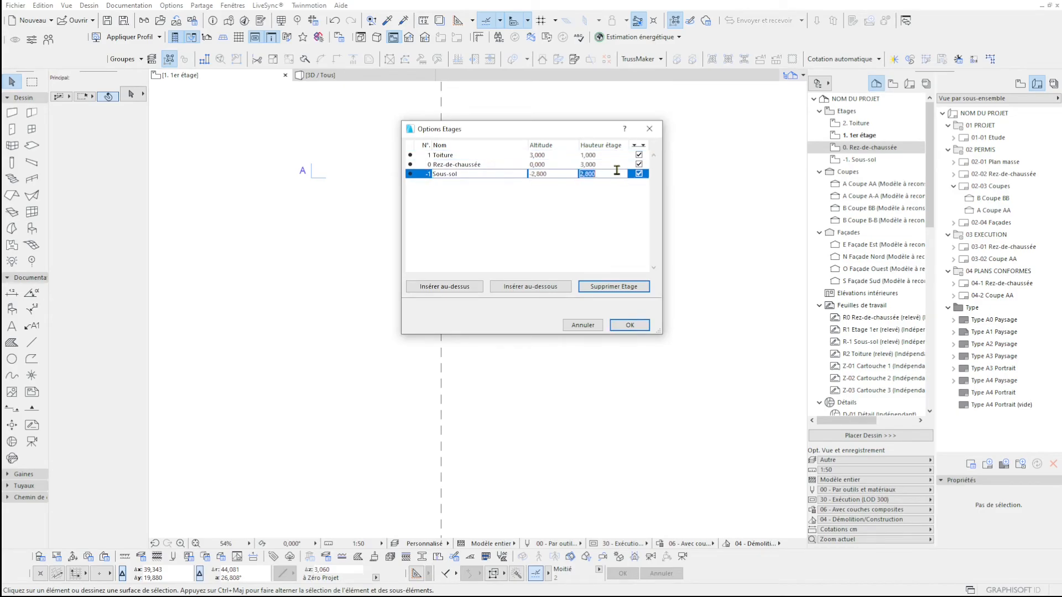
left_click(626, 326)
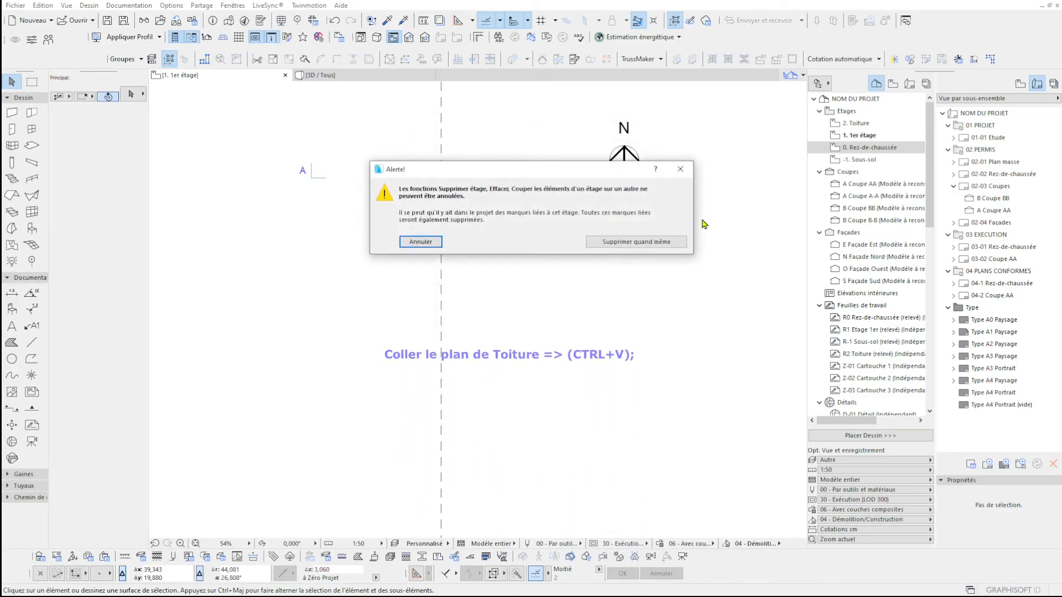
left_click(553, 241)
Paste the copied roof plan onto the Toiture storey of the module file.
left_click(856, 124)
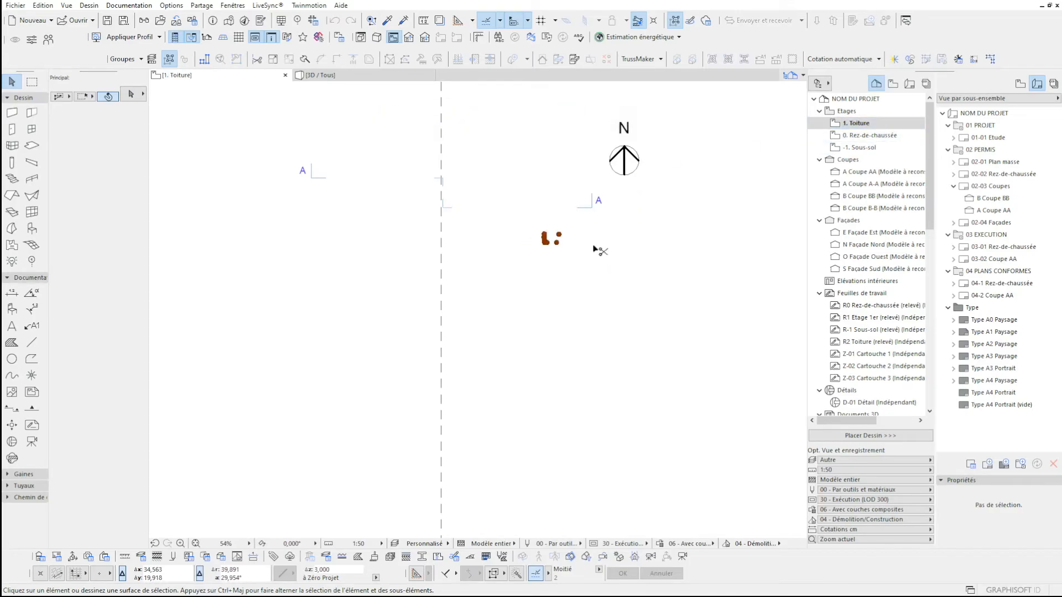
key("ctrl+v")
left_click(610, 266)
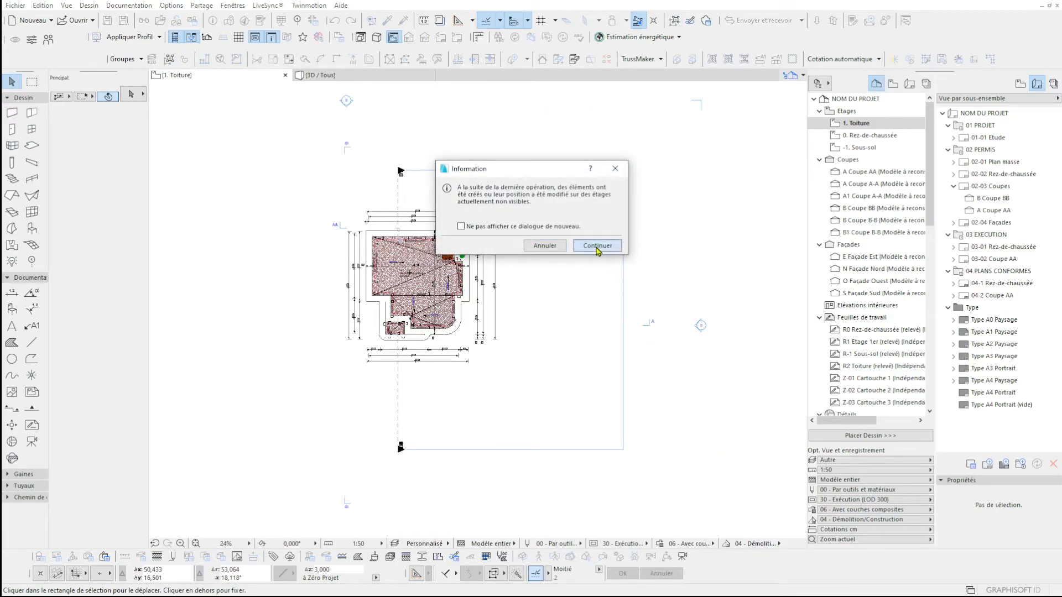
left_click(598, 248)
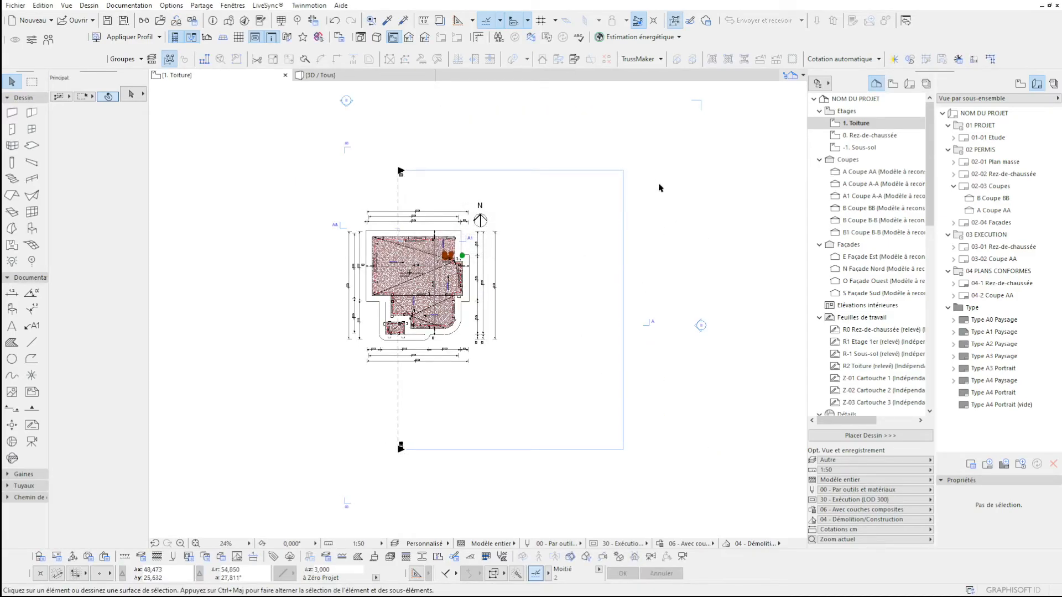
Delete the duplicate B1 Coupe B-B section line from the roof plan.
left_click(445, 183)
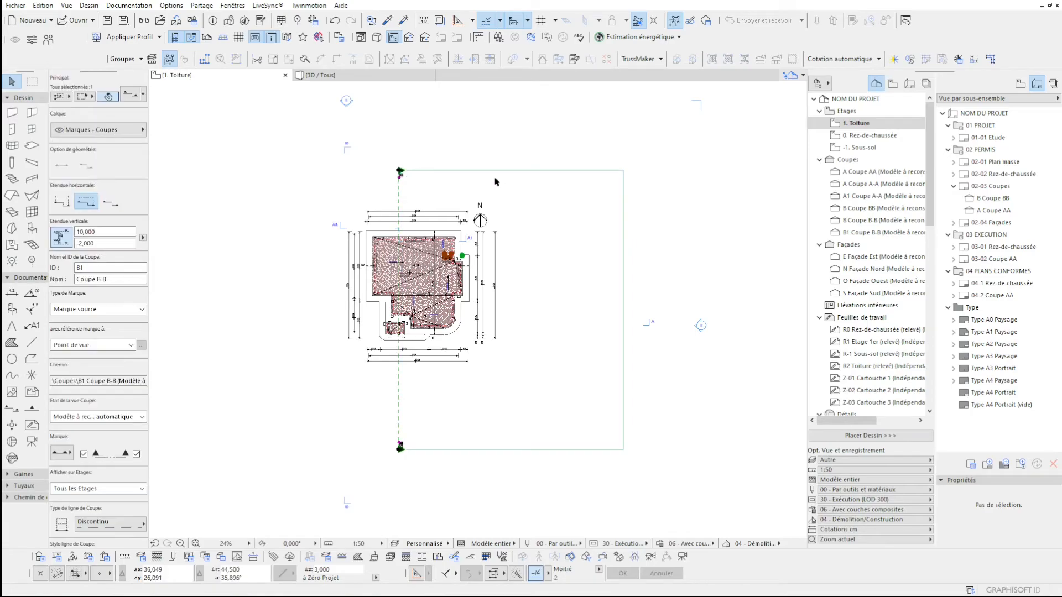
key("Delete")
left_click(640, 242)
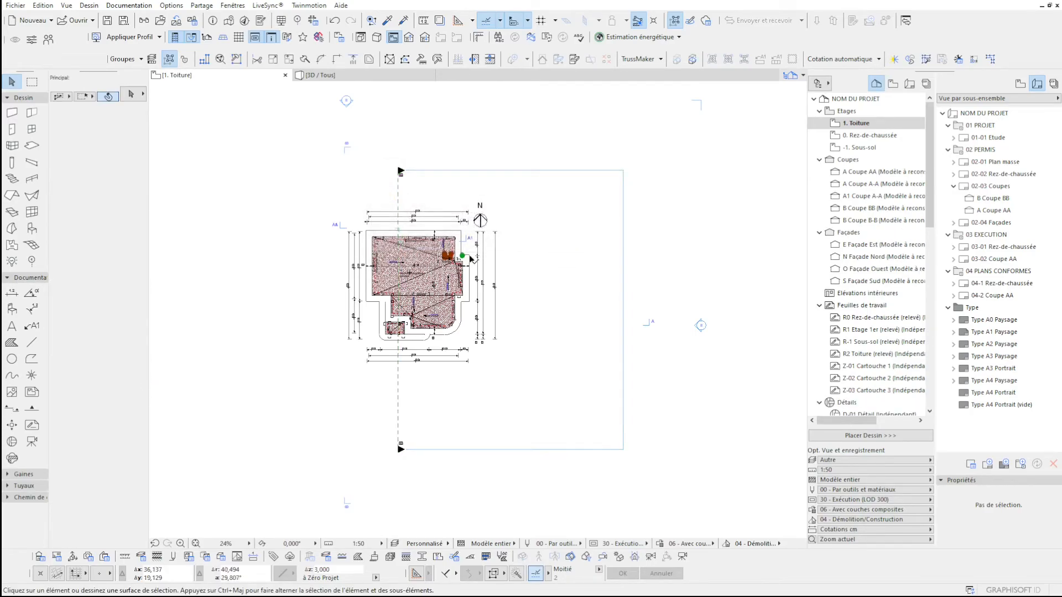
Enclose the house plan with a marquee, inspect the assembled house in 3D and return to the ground-floor plan.
scroll(376, 263, "up", 5)
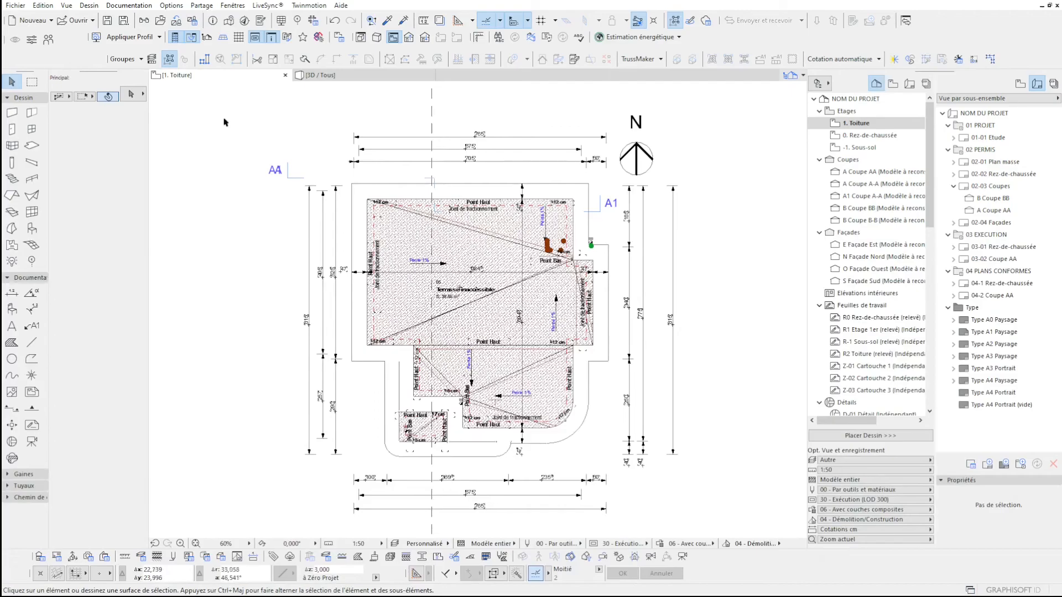
scroll(252, 134, "down", 1)
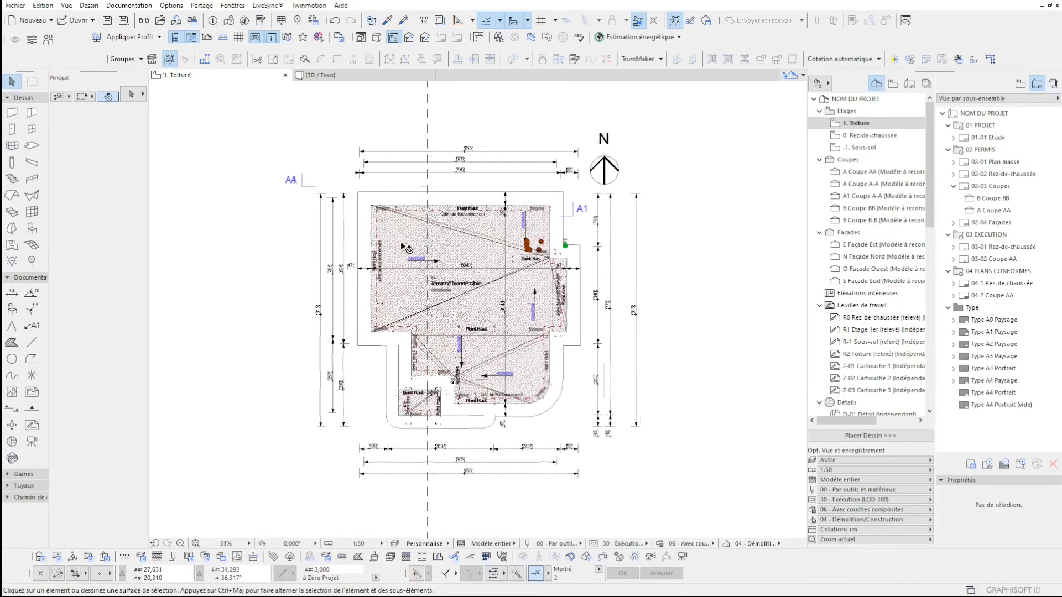
left_click(32, 82)
left_click(684, 129)
left_click(282, 474)
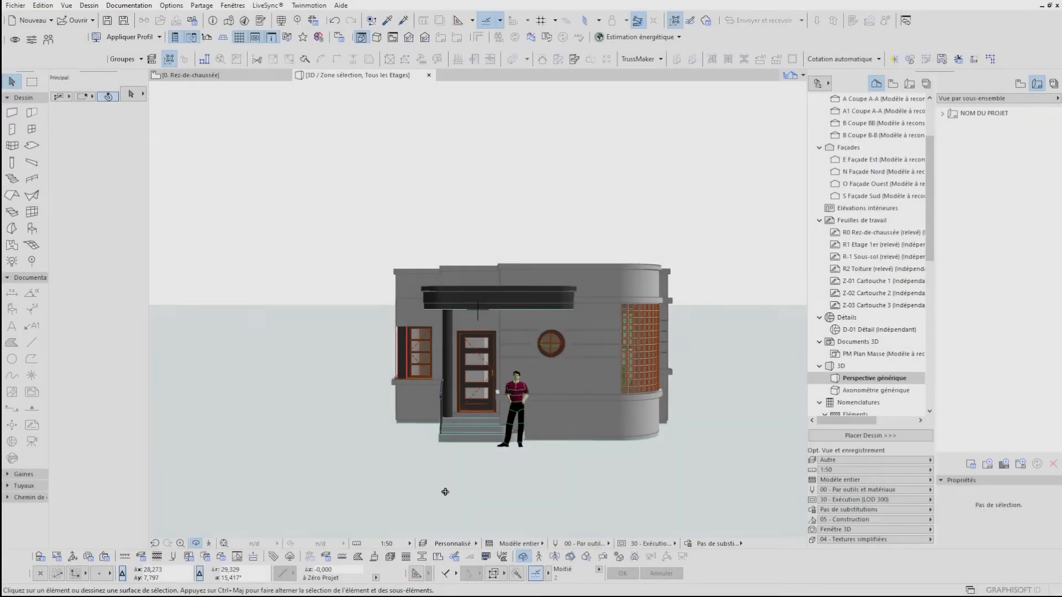
middle_click_drag(446, 493, 619, 438, "shift")
left_click_drag(613, 432, 524, 280)
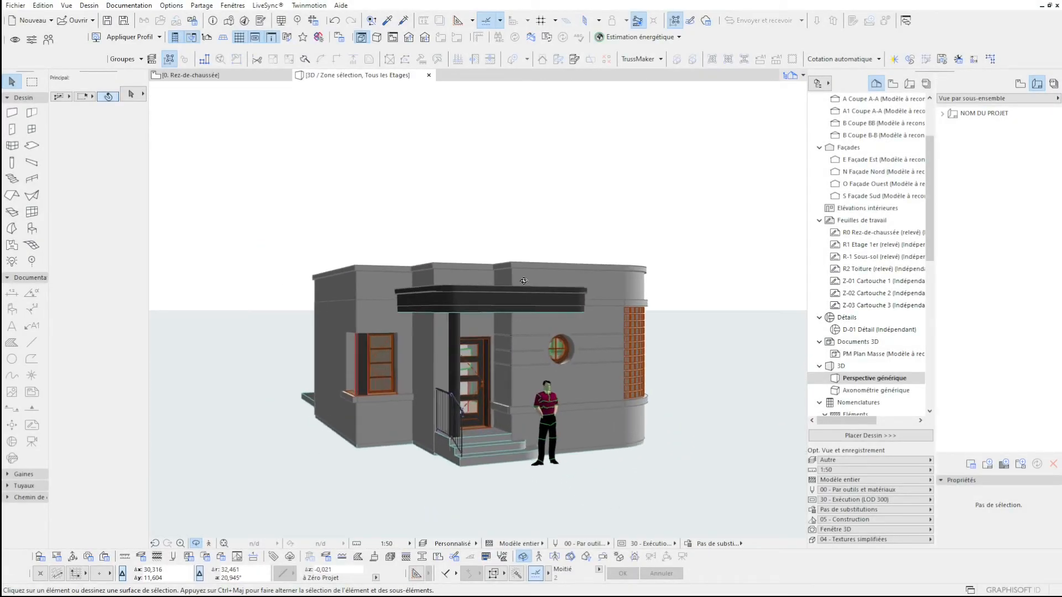
key("F2")
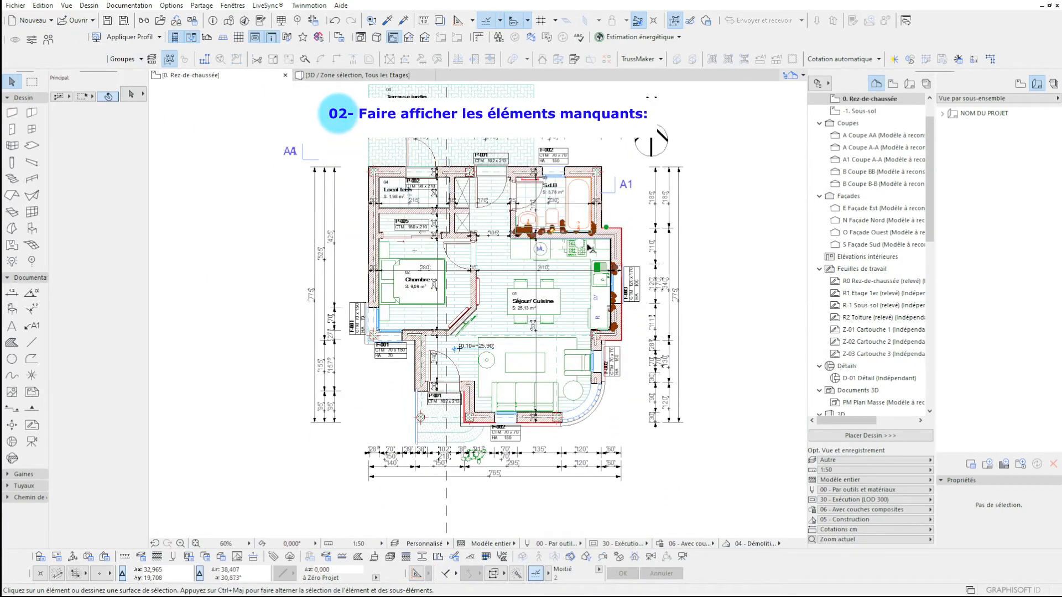
Open the library manager and list the libraries of the missing elements.
scroll(593, 254, "up", 5)
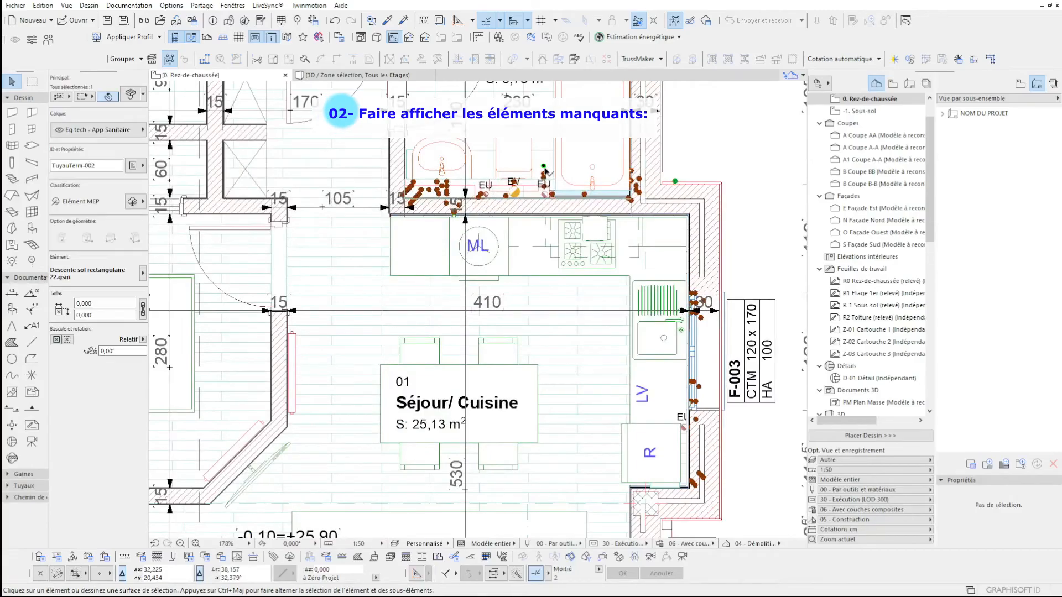
left_click(16, 5)
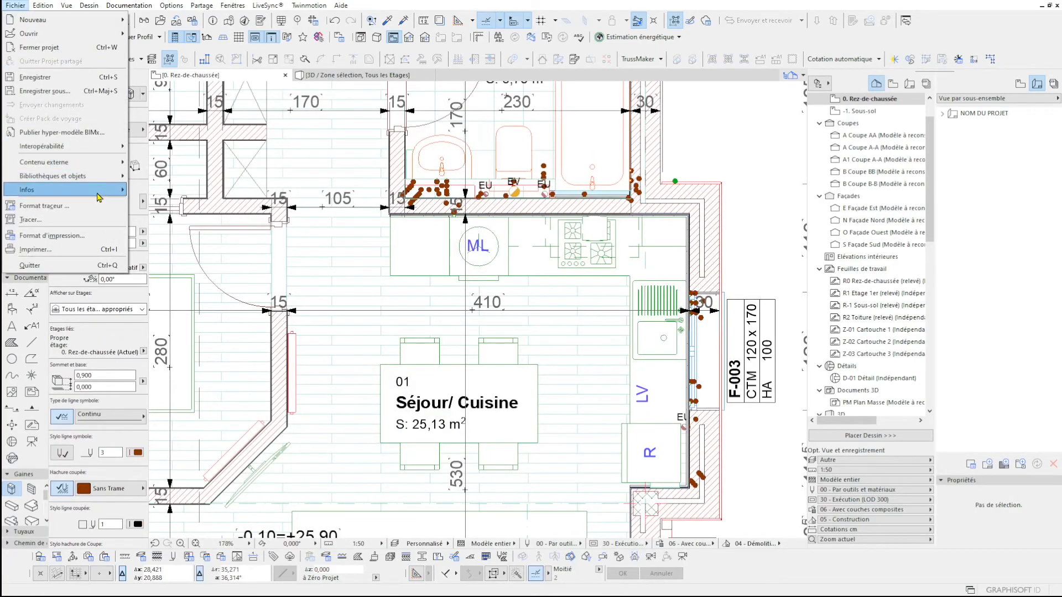
mouse_move(98, 194)
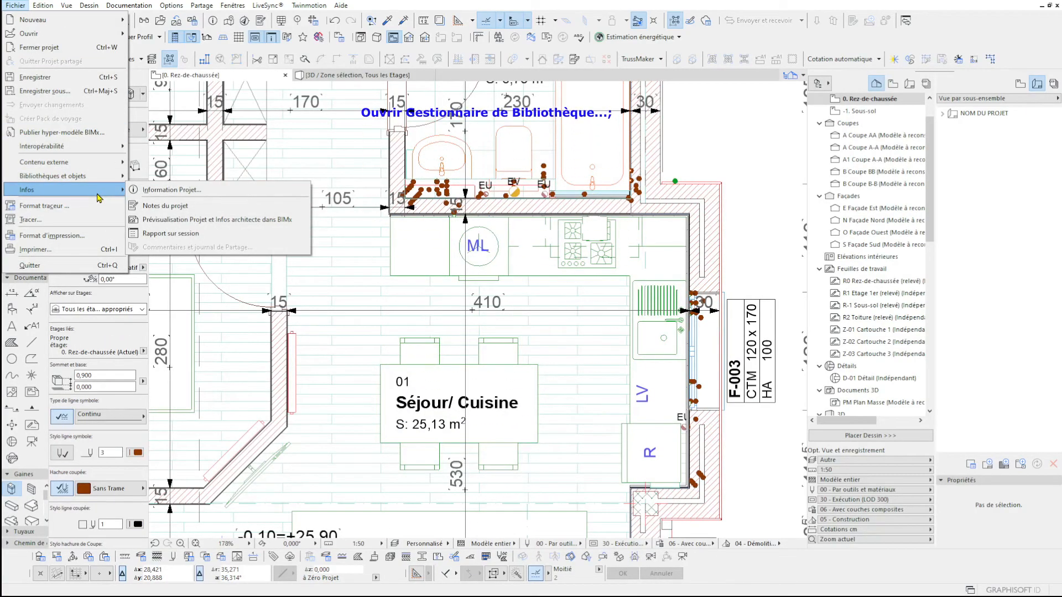
mouse_move(98, 161)
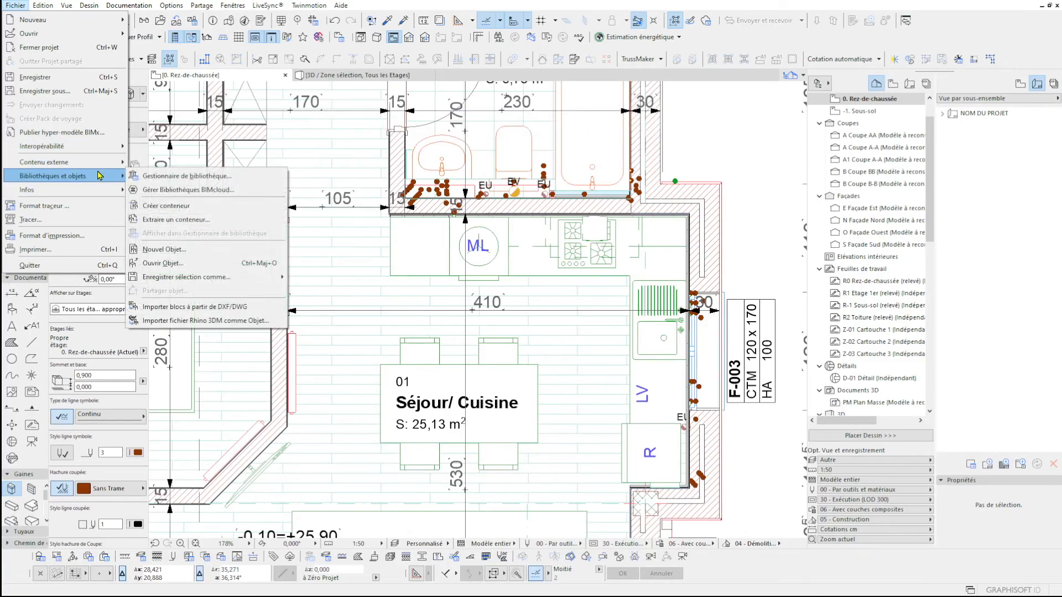
left_click(182, 176)
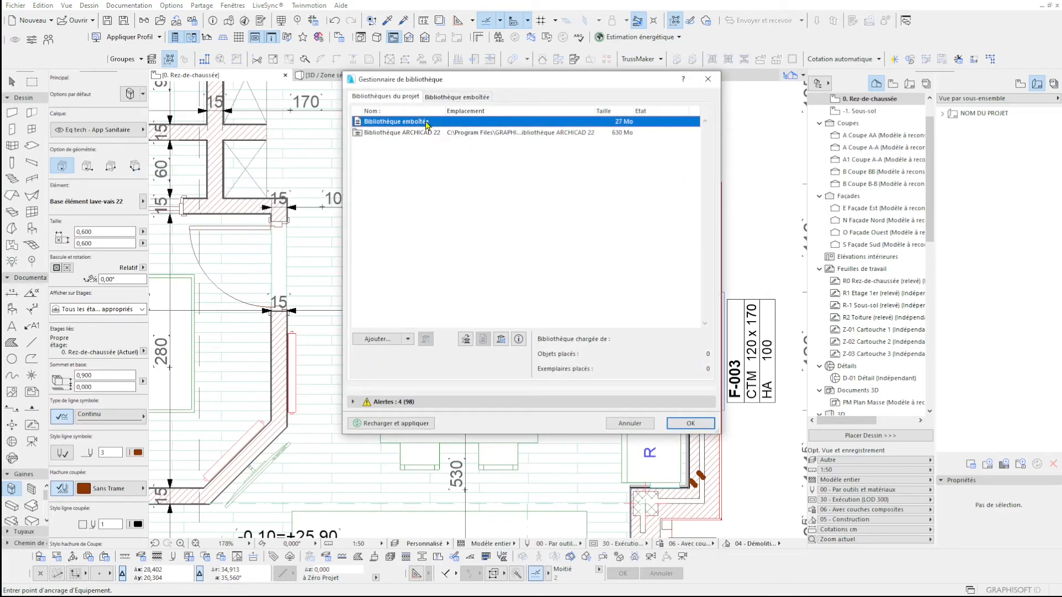
left_click_drag(526, 92, 480, 114)
left_click(358, 155)
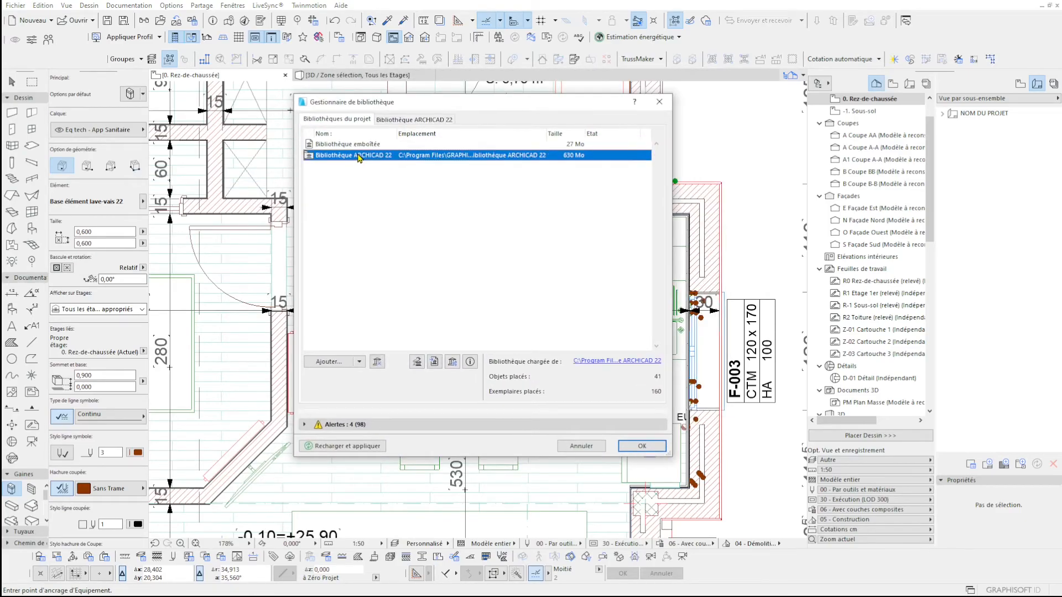
left_click(329, 425)
left_click(304, 322)
Add the Bibliothèque MEP 22 folder to the project libraries.
left_click(333, 238)
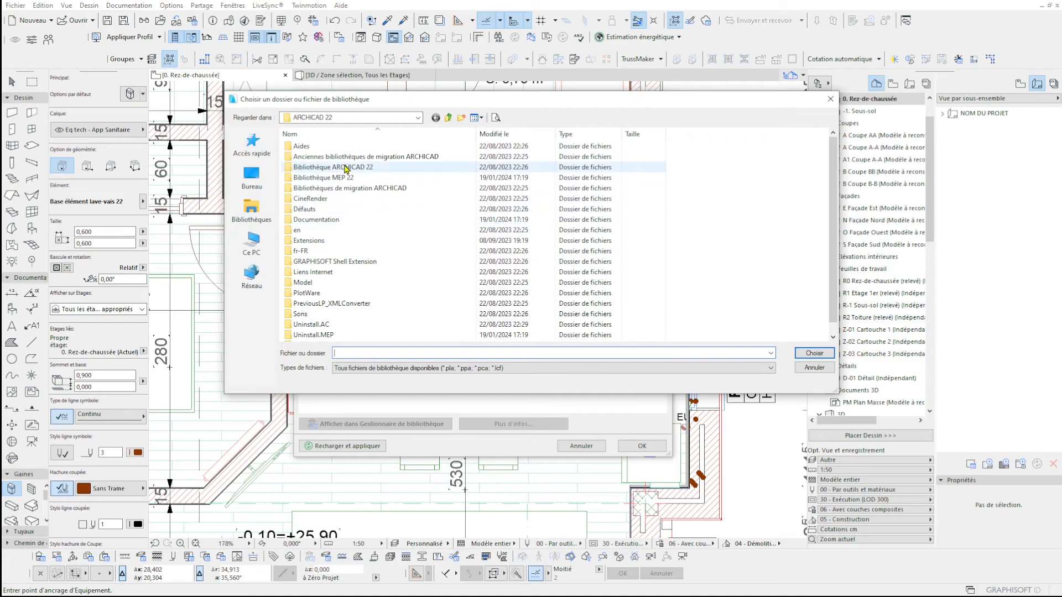
left_click(323, 178)
left_click(814, 353)
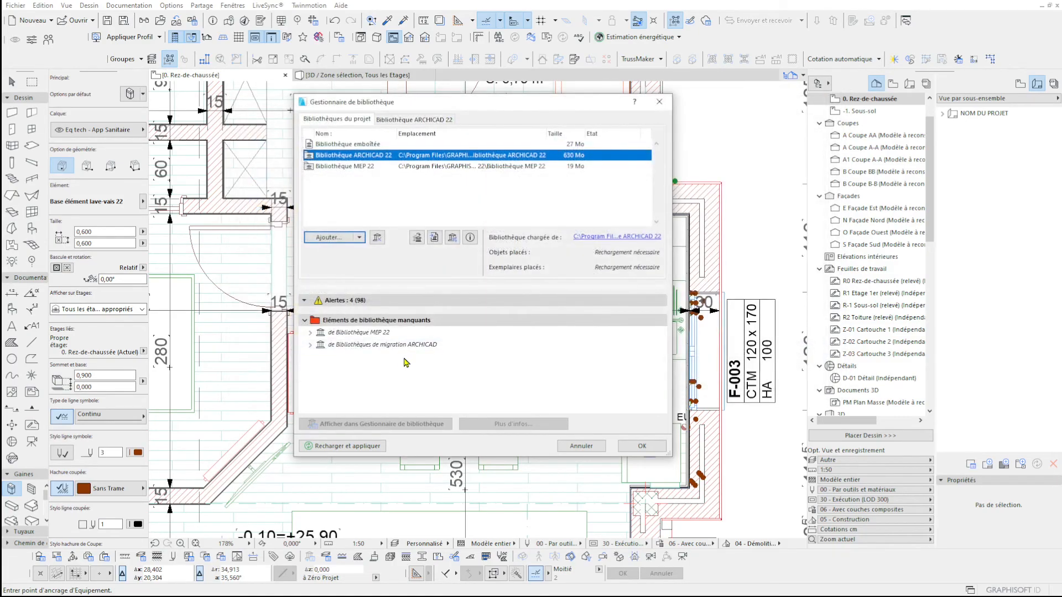
Add the Bibliothèques de migration ARCHICAD folder, apply the library changes and leave the active equipment tool.
left_click(350, 239)
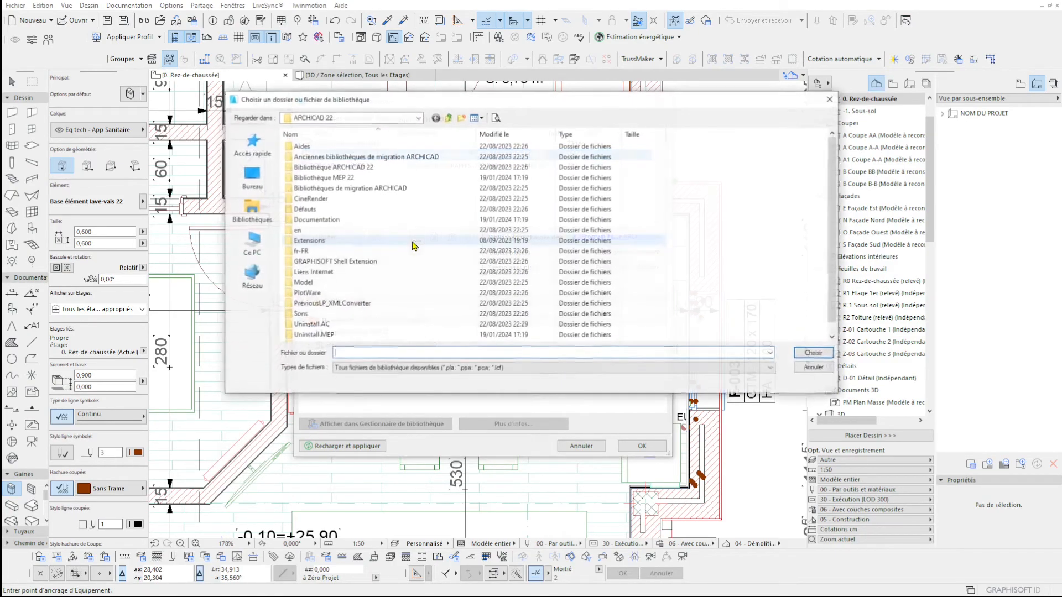
left_click(381, 200)
left_click(332, 188)
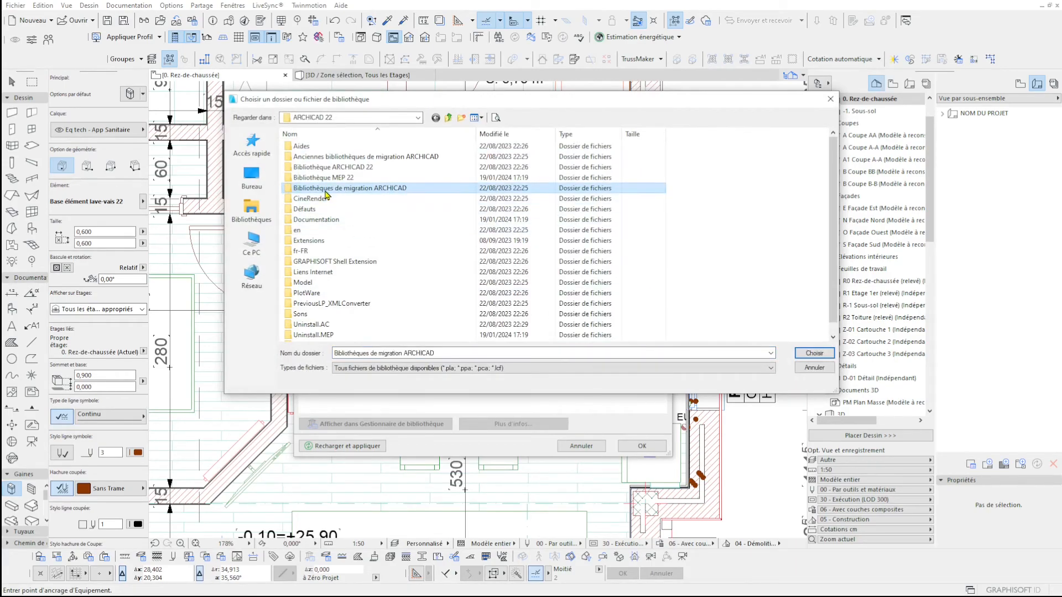
left_click(815, 353)
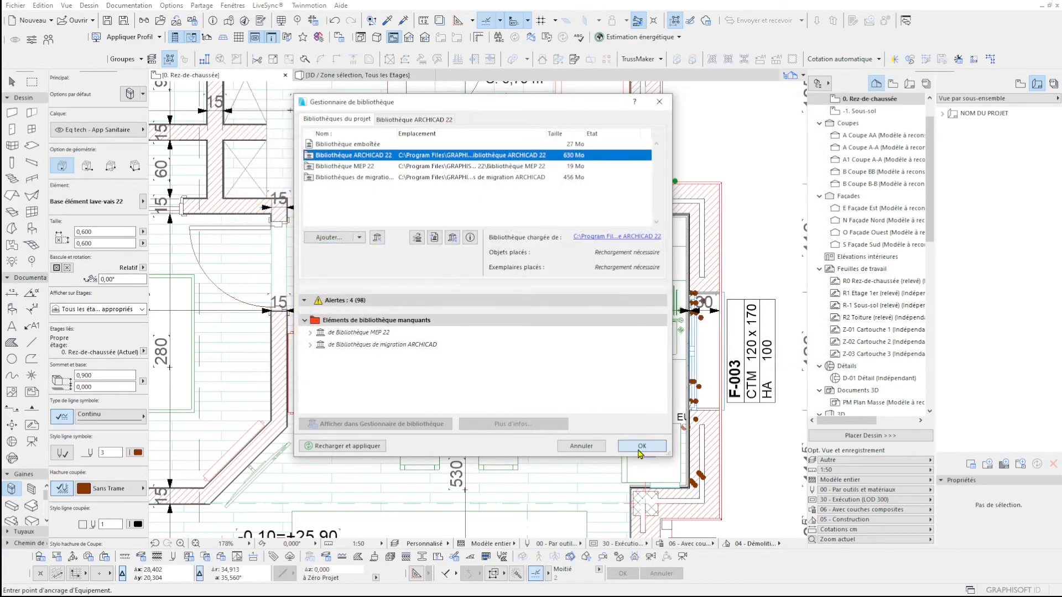
left_click(639, 449)
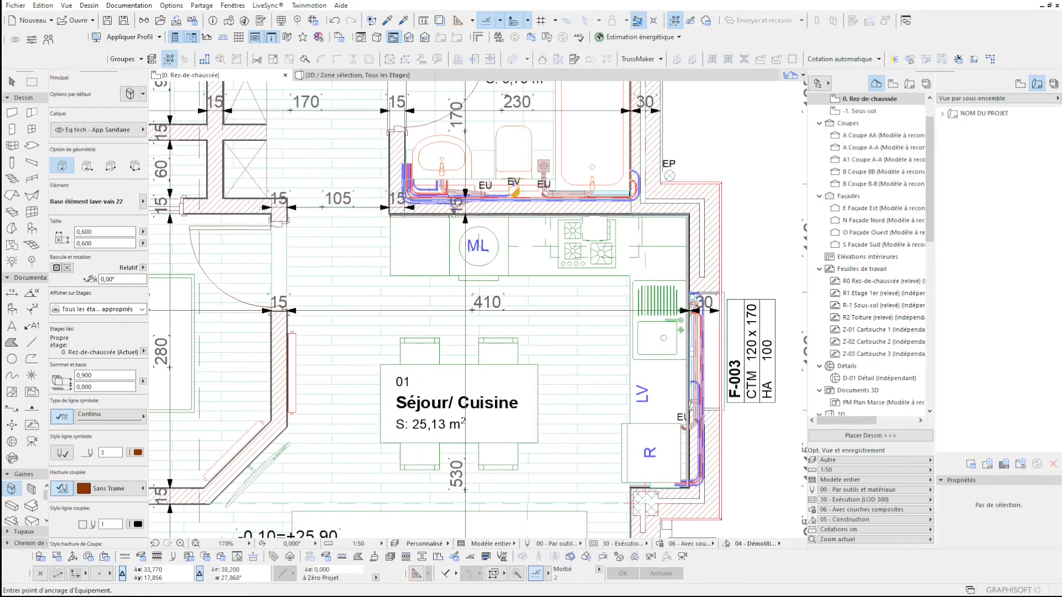
scroll(628, 329, "down", 2)
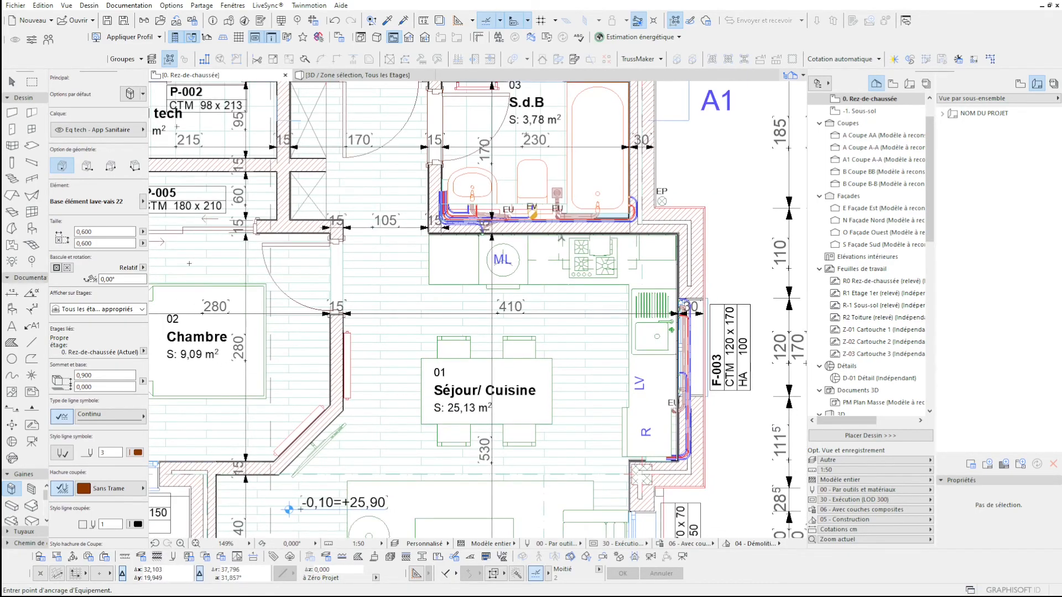
key("Escape")
Save the house plan as the module file Maison type 01 on the desktop, keeping all storeys in the saving options.
scroll(674, 354, "down", 5)
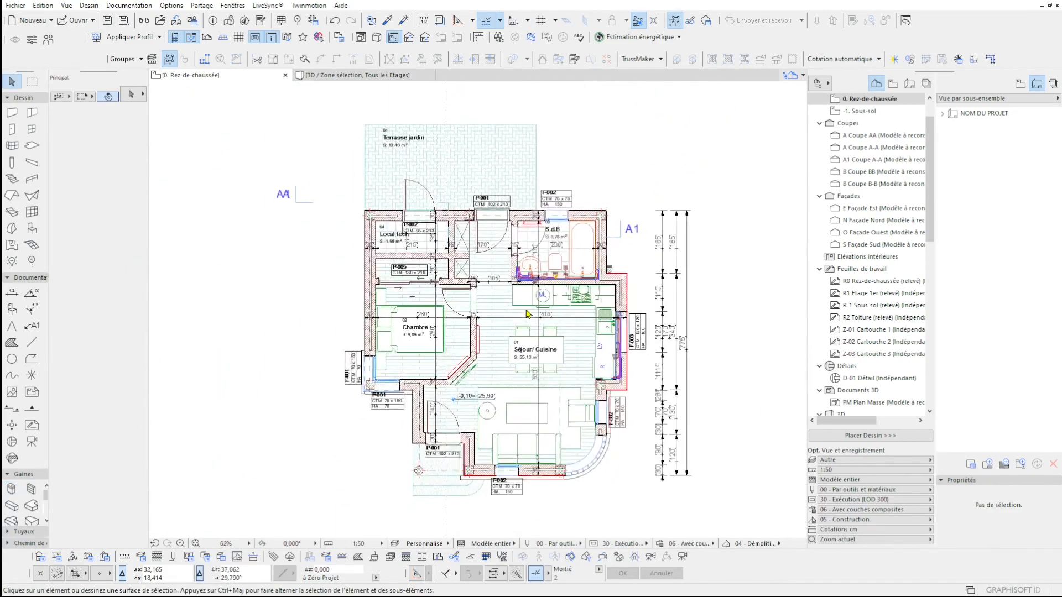
scroll(933, 141, "up", 1)
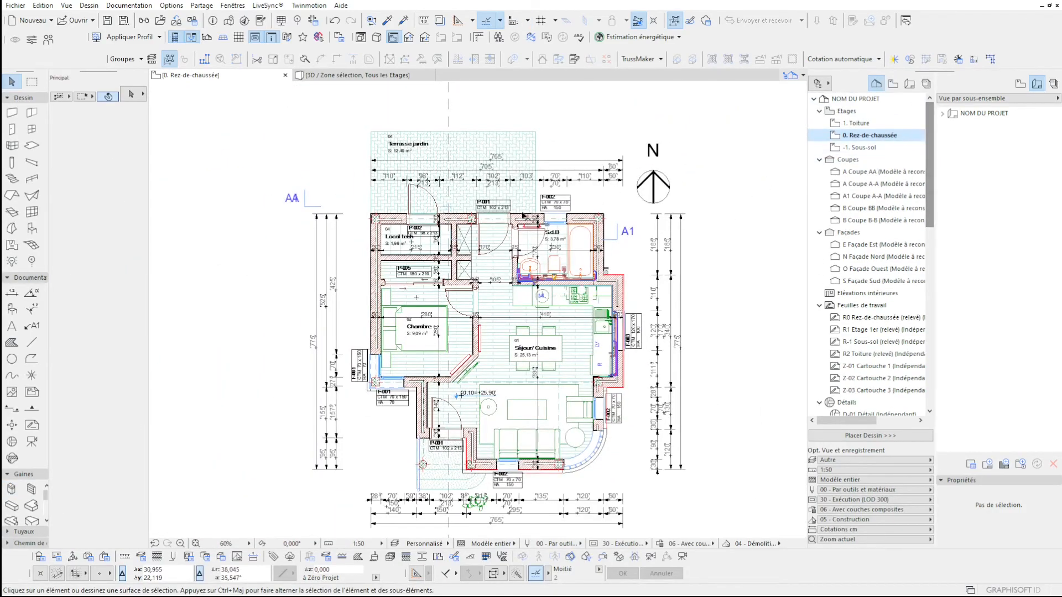
left_click(15, 5)
left_click(25, 91)
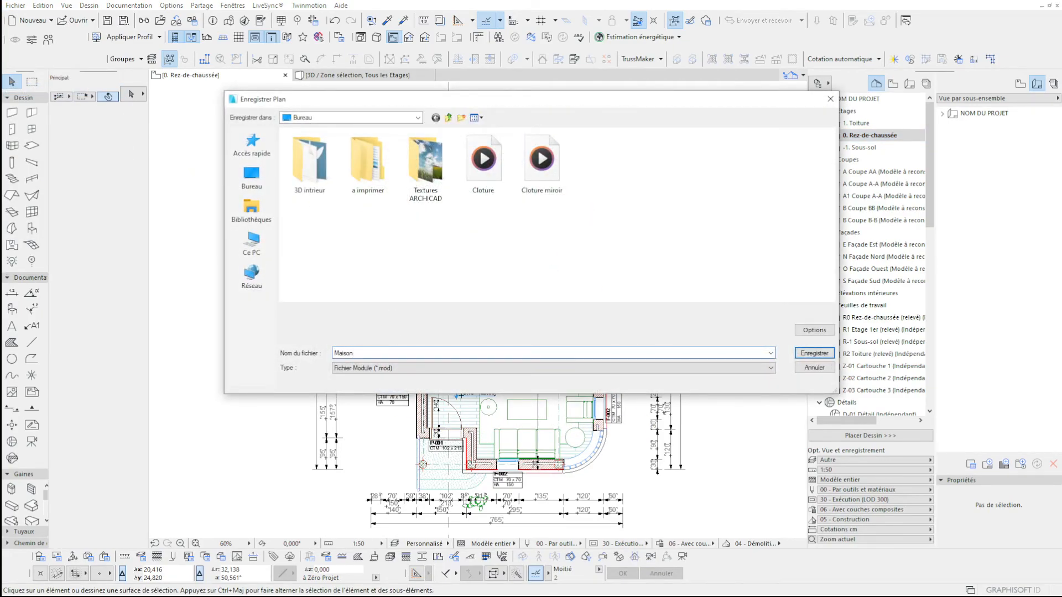
left_click(813, 331)
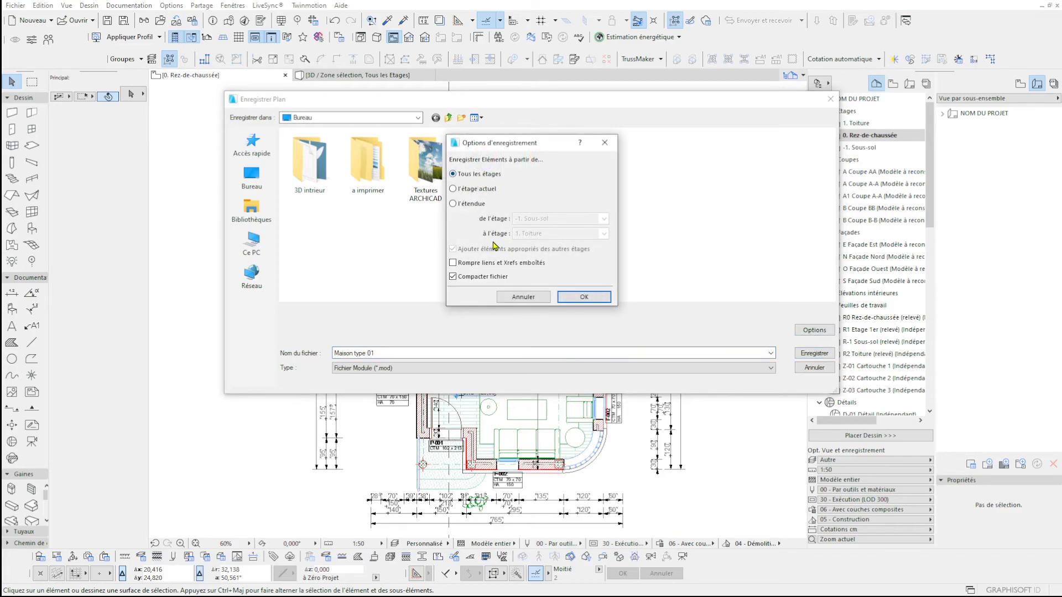
left_click(572, 297)
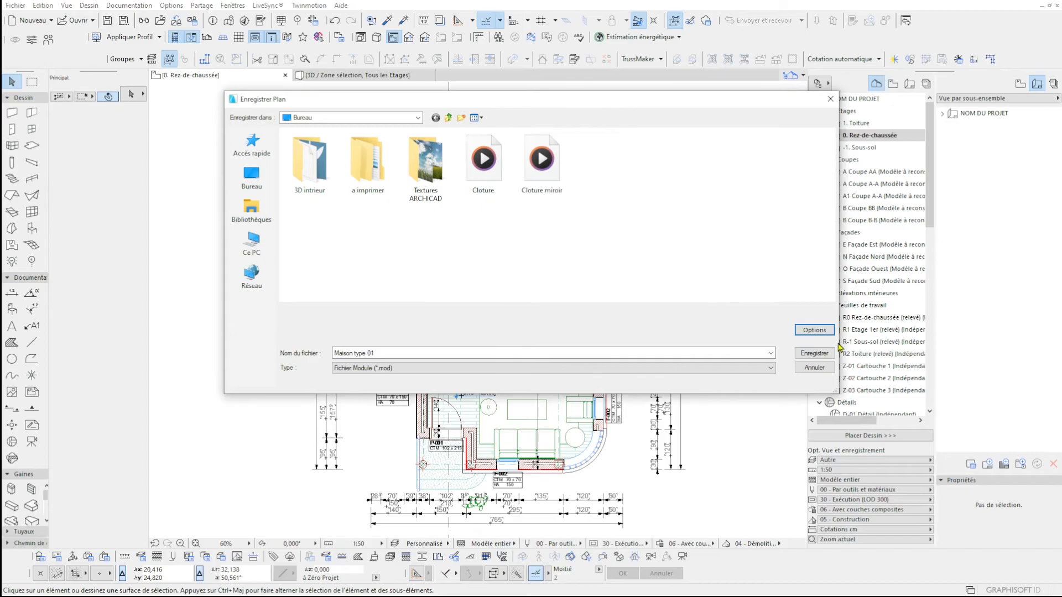
left_click(814, 353)
left_click(589, 250)
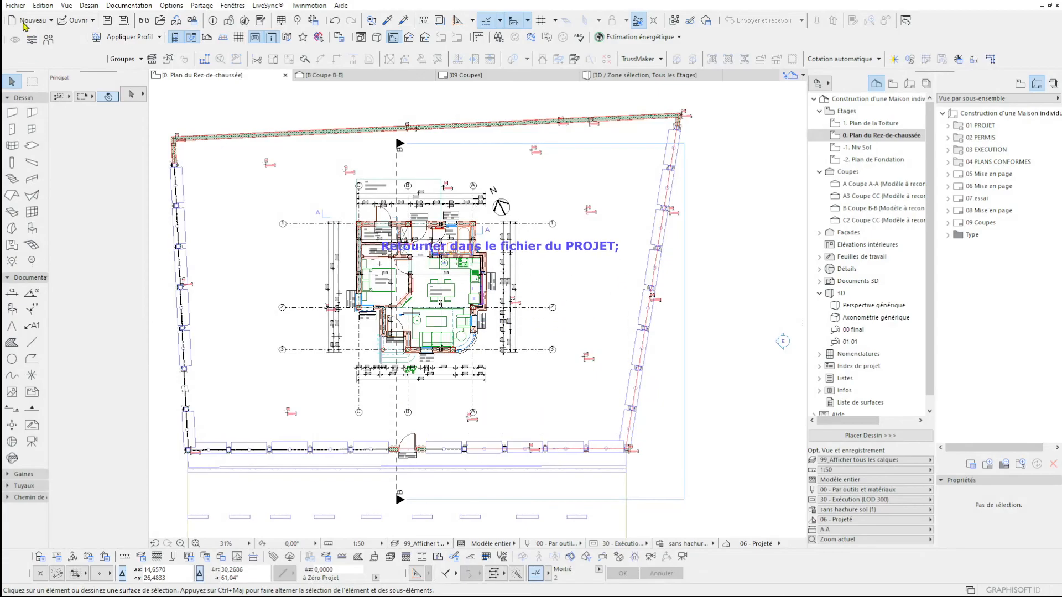
Start placing a linked module in the project and choose Maison type 01.mod with all storeys as its source.
left_click(17, 7)
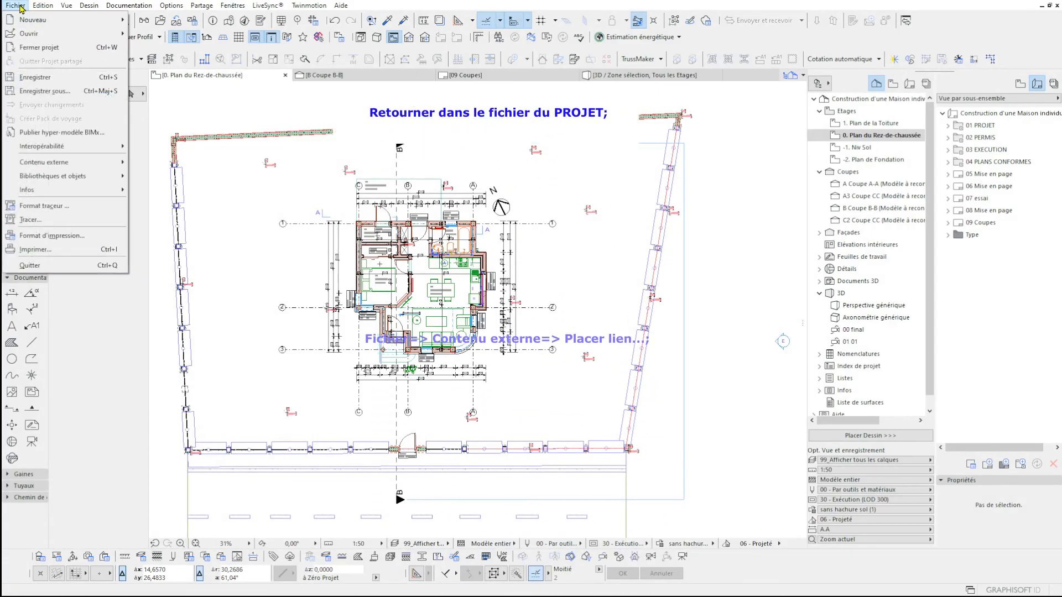
mouse_move(56, 162)
left_click(166, 162)
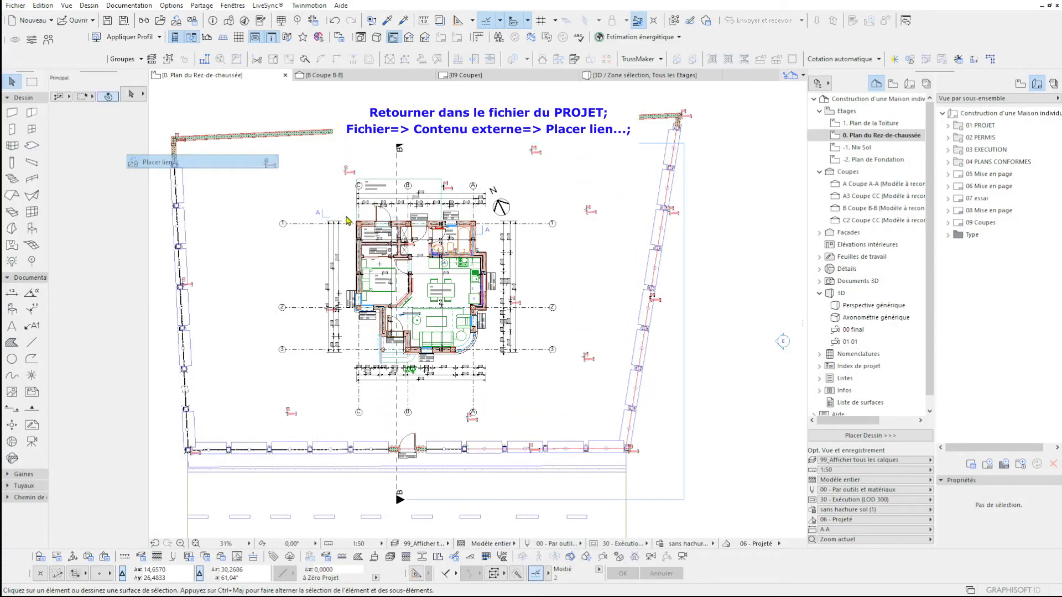
left_click_drag(552, 77, 487, 103)
left_click(527, 190)
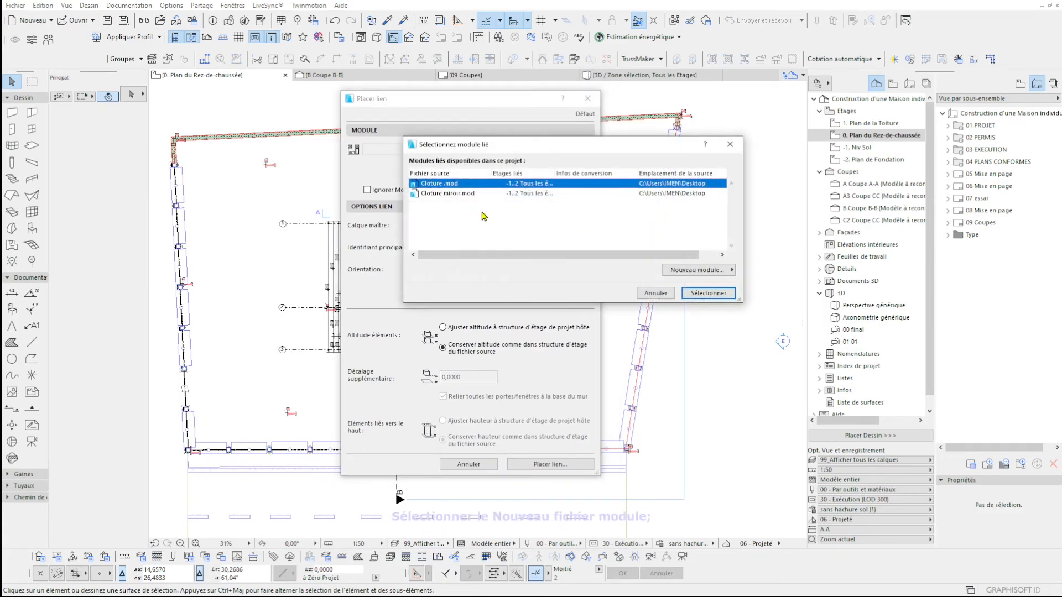
left_click(715, 268)
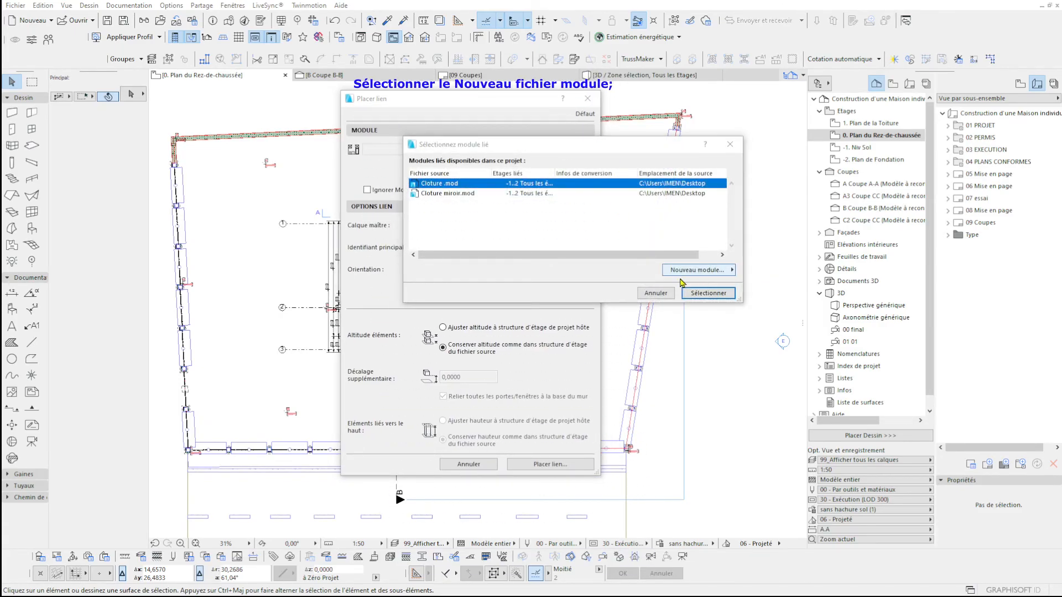
left_click(597, 143)
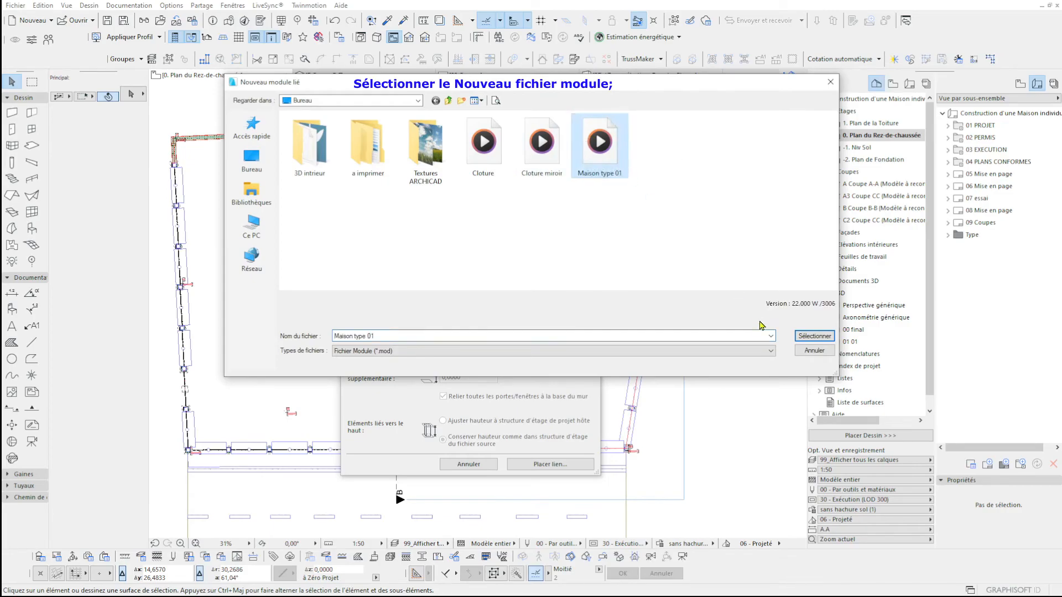
left_click(814, 336)
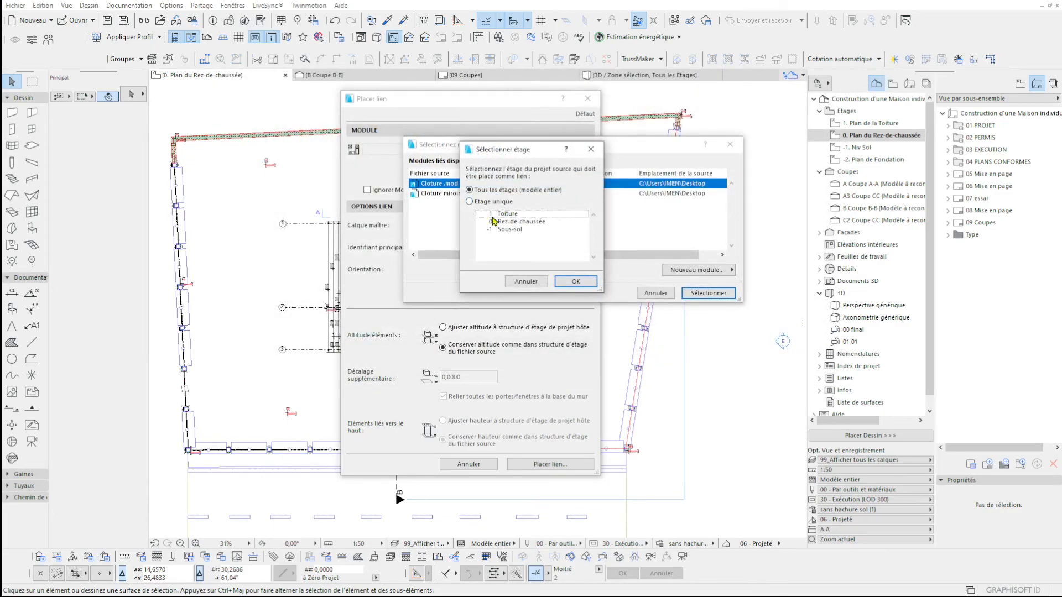
left_click(575, 281)
left_click(719, 296)
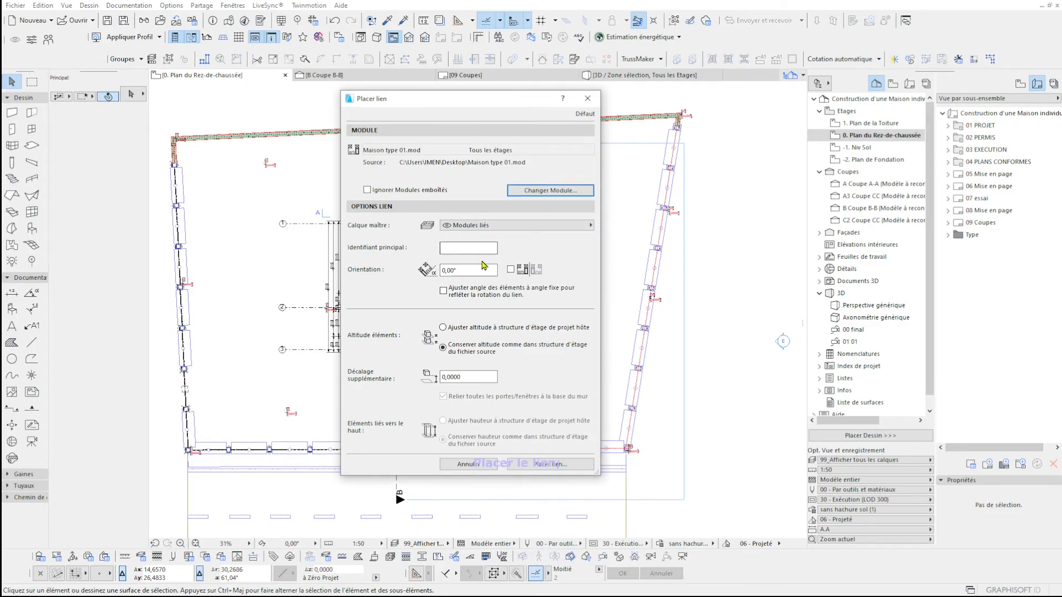
Place the link with its Rez-de-chaussée matched to the project's ground floor, pasting at the original location and zooming to the pasted elements.
left_click(551, 464)
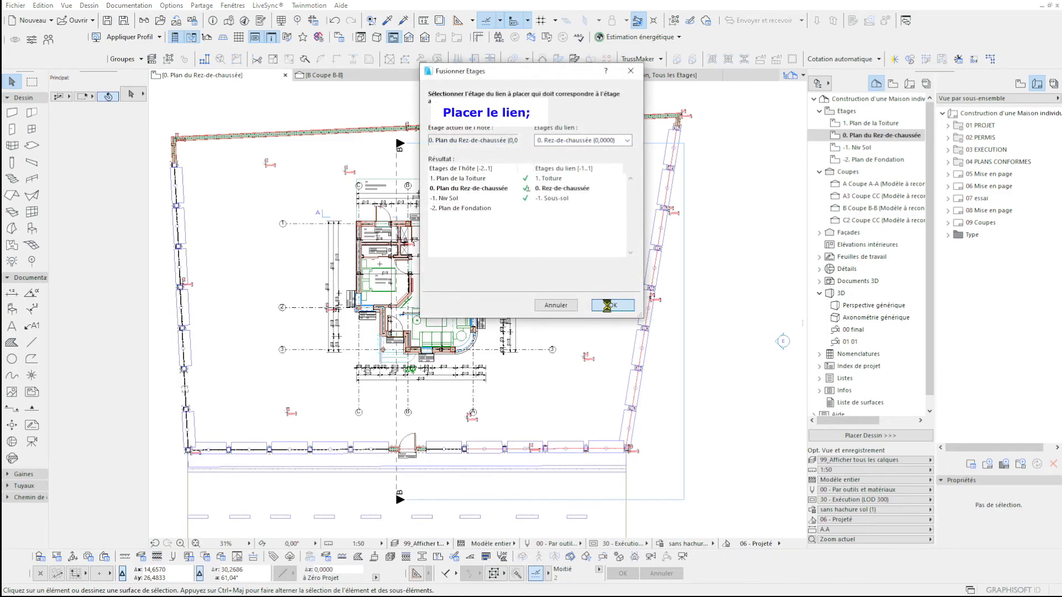
left_click(609, 306)
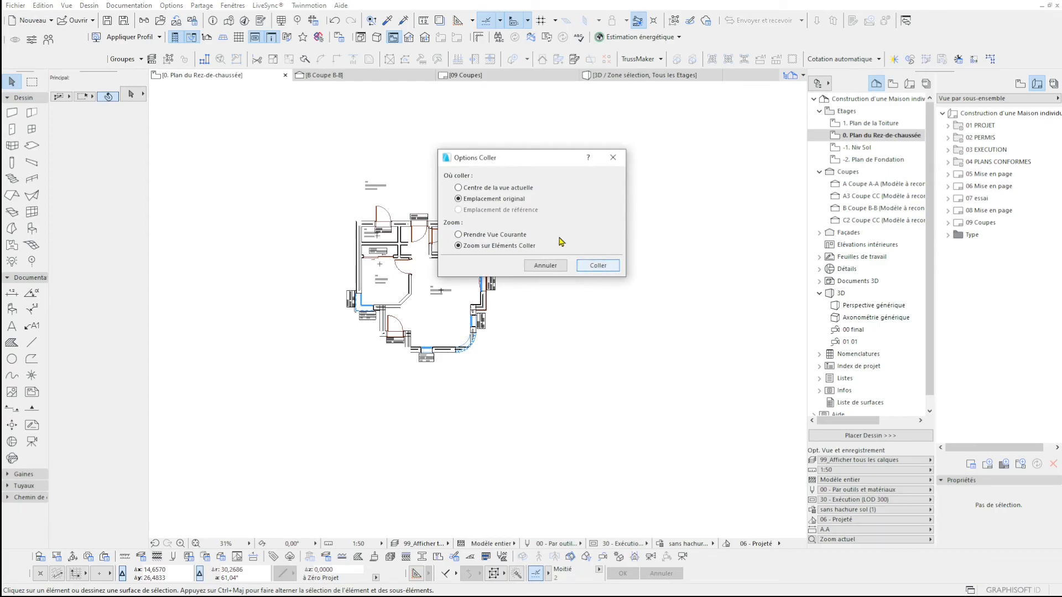
left_click(598, 266)
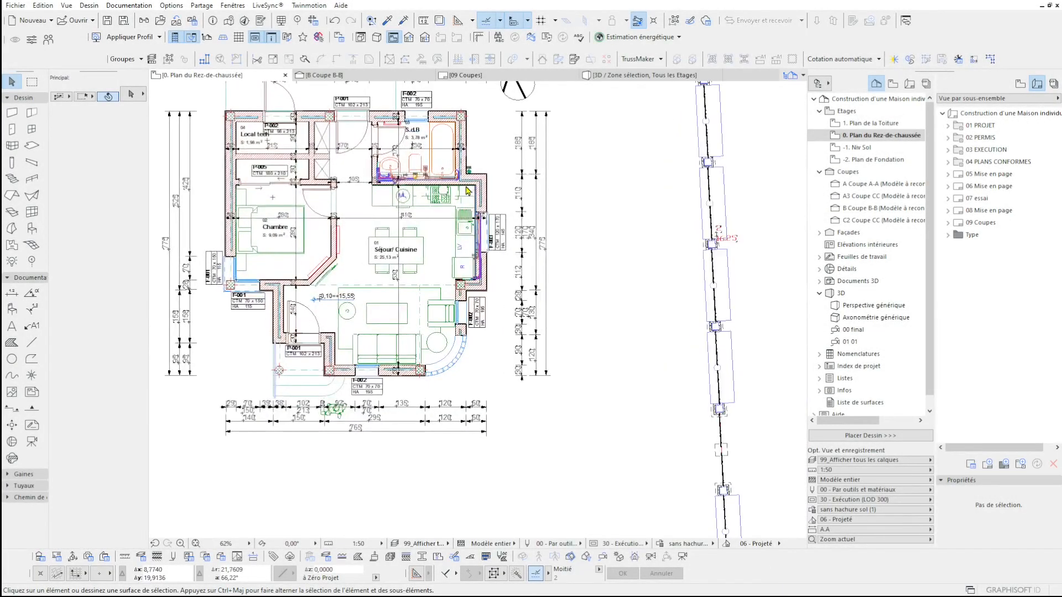
key("ctrl+a")
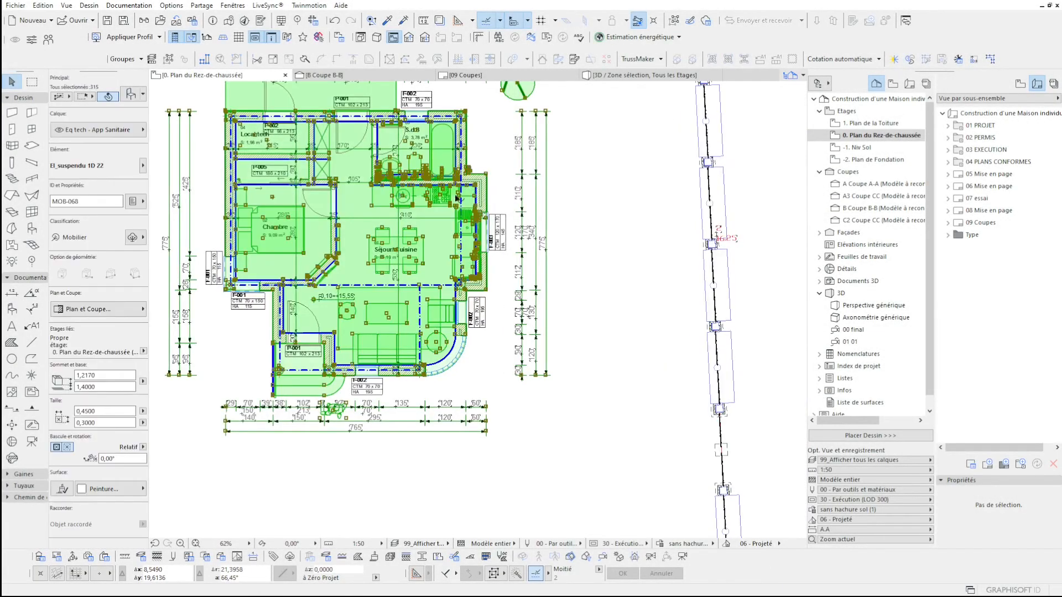
scroll(447, 208, "up", 5)
scroll(555, 331, "down", 10)
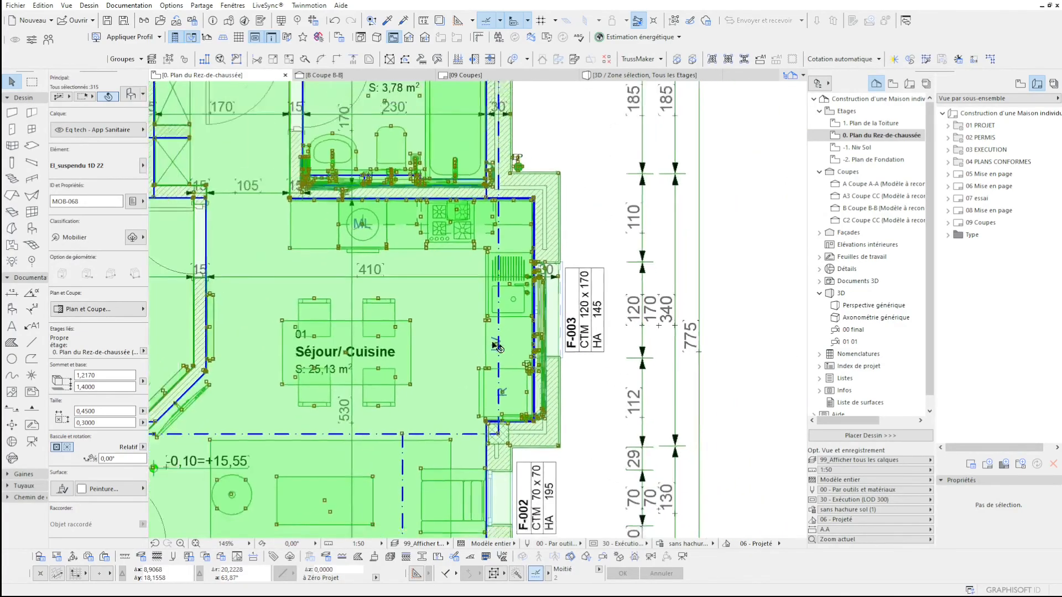
scroll(412, 315, "down", 1)
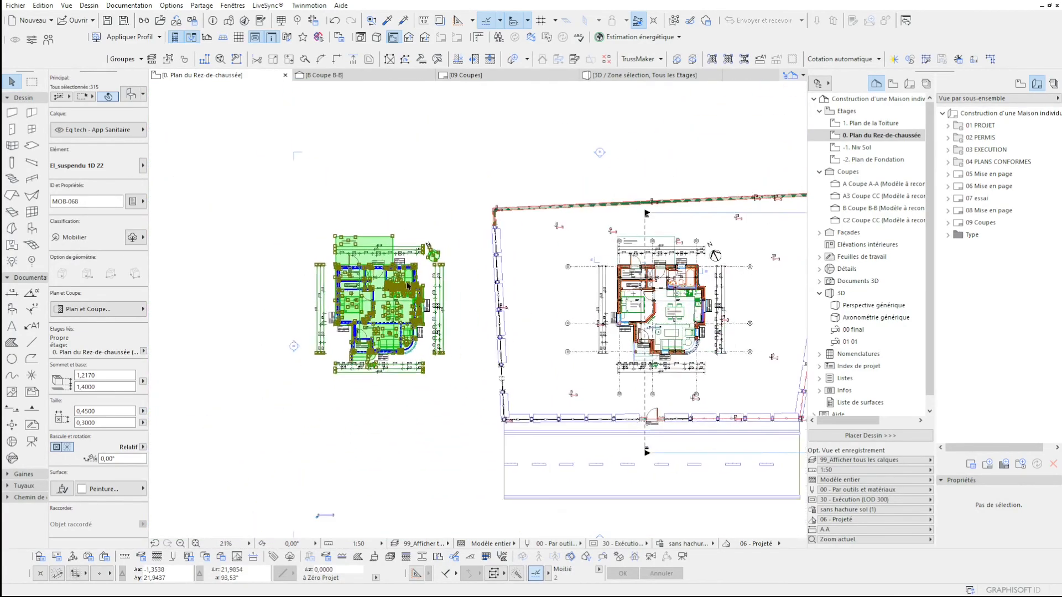
key("Escape")
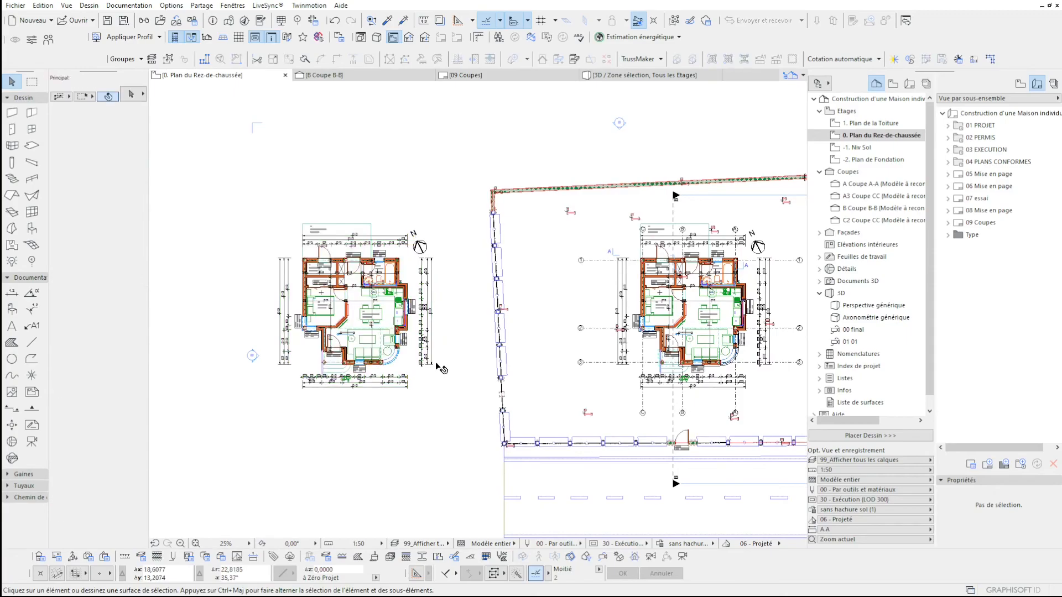
Move the linked house horizontally into the fenced plot by about 14.18 m, and shift it closer to the existing house.
left_click(368, 313)
scroll(344, 338, "down", 2)
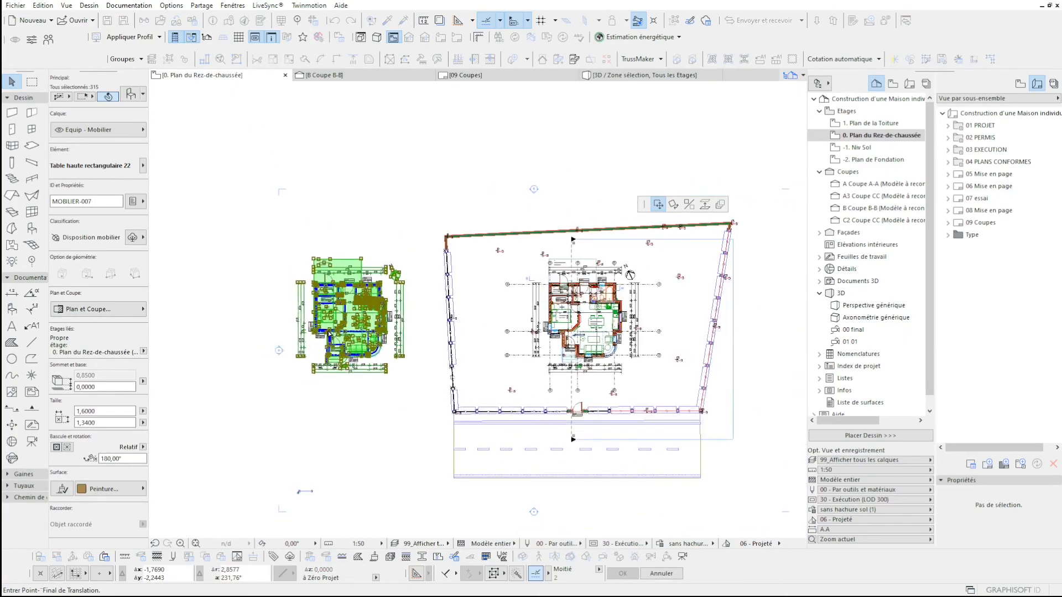
scroll(422, 338, "up", 3)
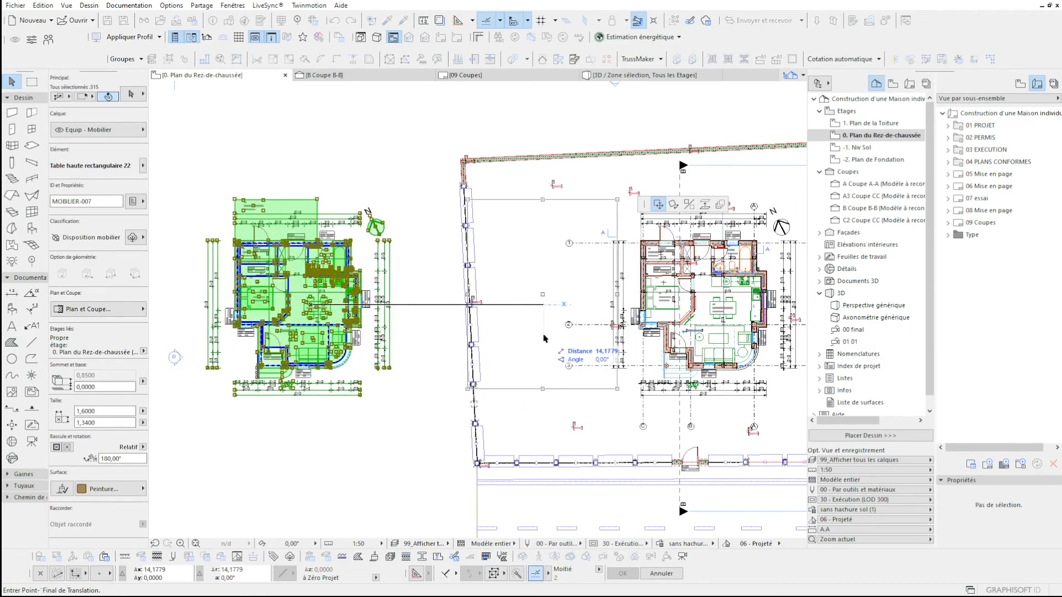
left_click(543, 305)
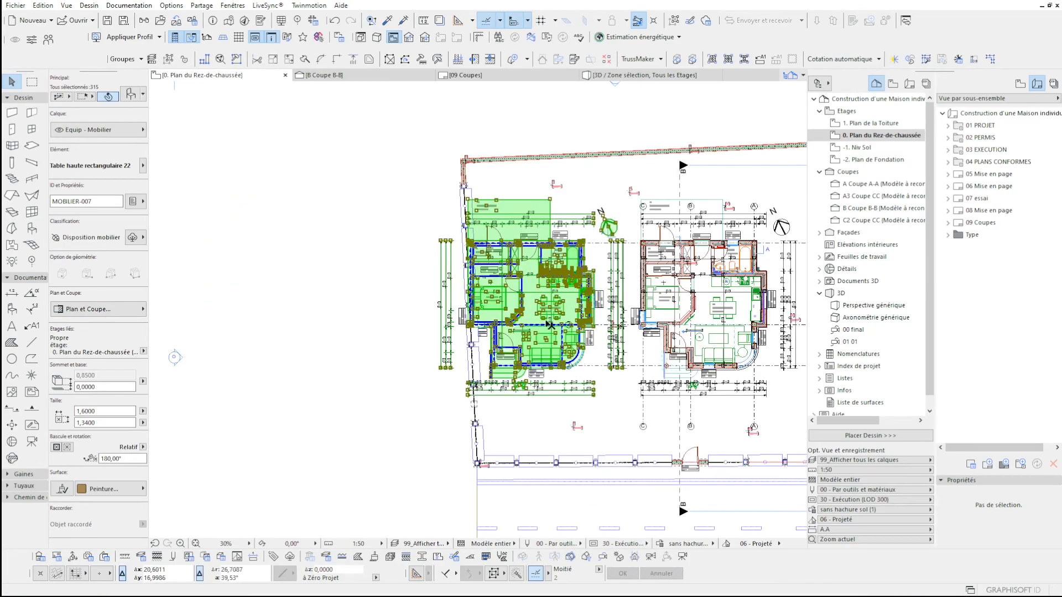
left_click(543, 320)
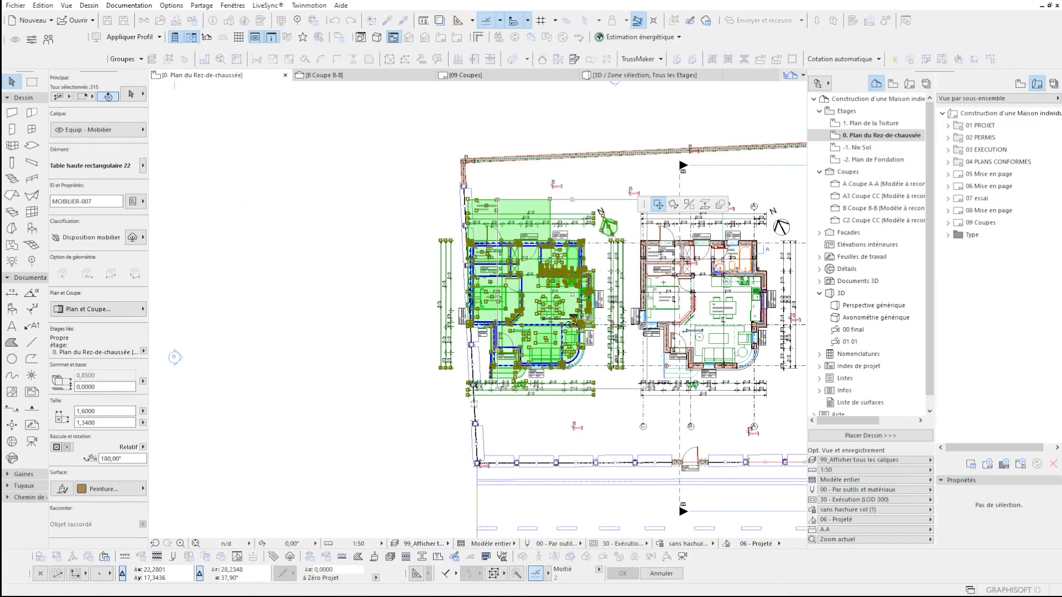
left_click(573, 320)
key("Escape")
Inspect the linked house beside the existing one in 3D from the front and above, and return to the ground-floor plan.
left_click(32, 82)
scroll(283, 270, "down", 1)
scroll(284, 269, "down", 1)
middle_click_drag(483, 284, 402, 282)
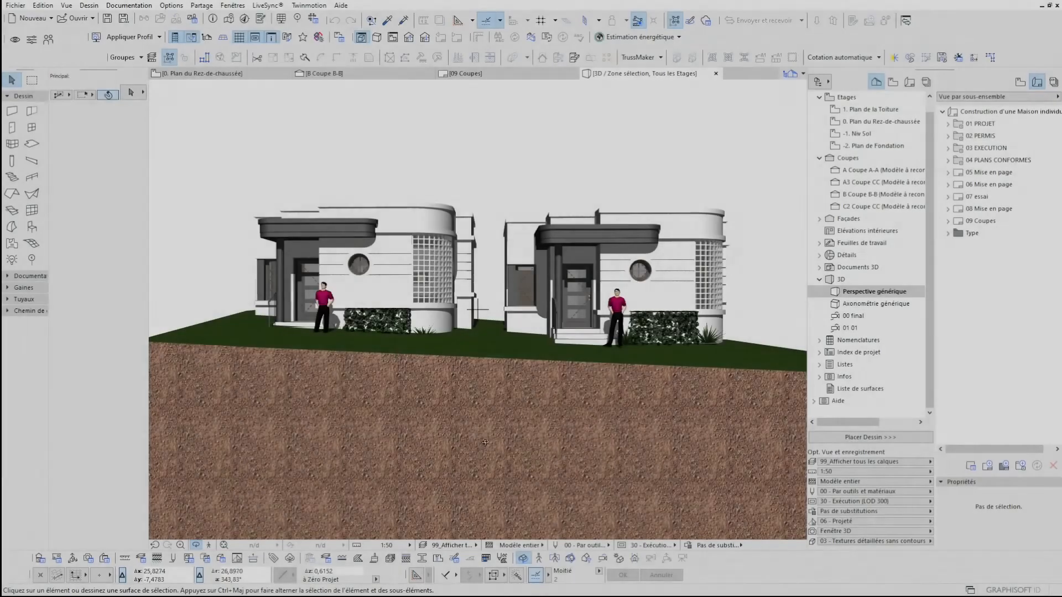
middle_click_drag(388, 344, 417, 392, "shift")
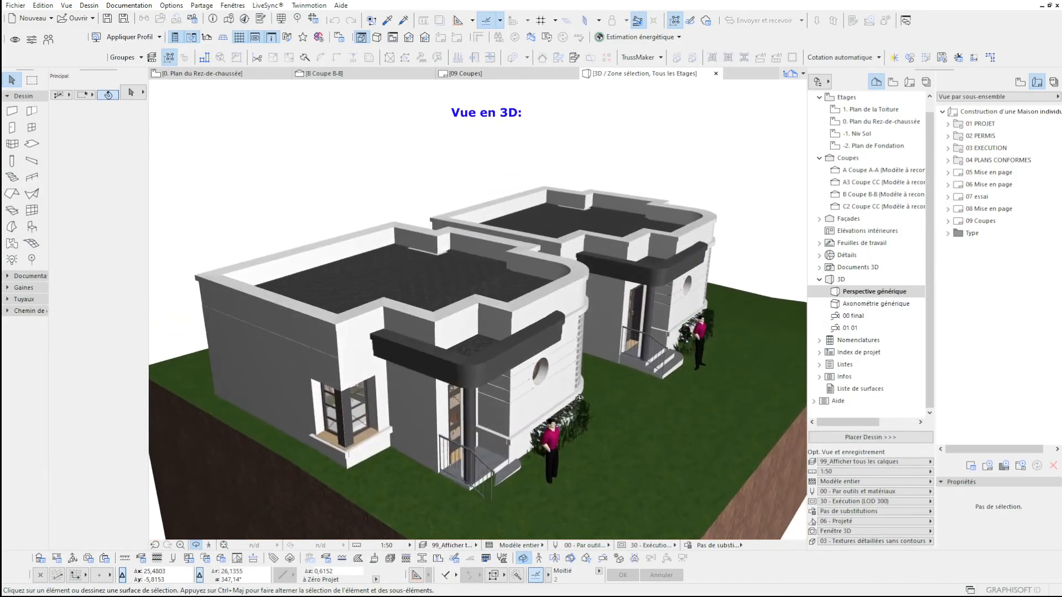
scroll(502, 330, "up", 2)
scroll(417, 392, "up", 2)
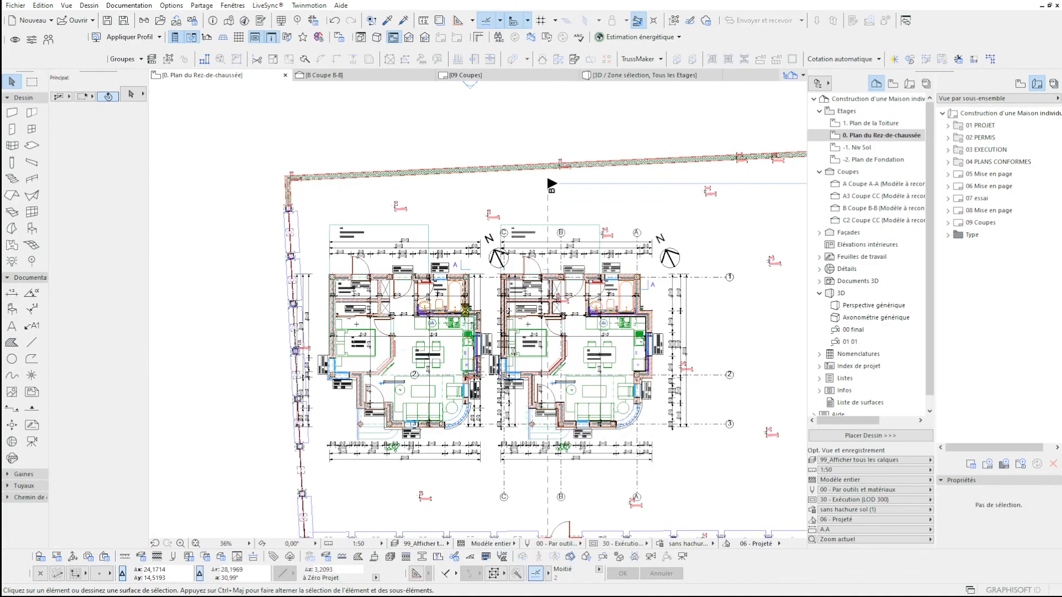
Mirror the linked house module about a vertical axis on the ground-floor plan, so it faces the existing house symmetrically.
left_click(422, 286)
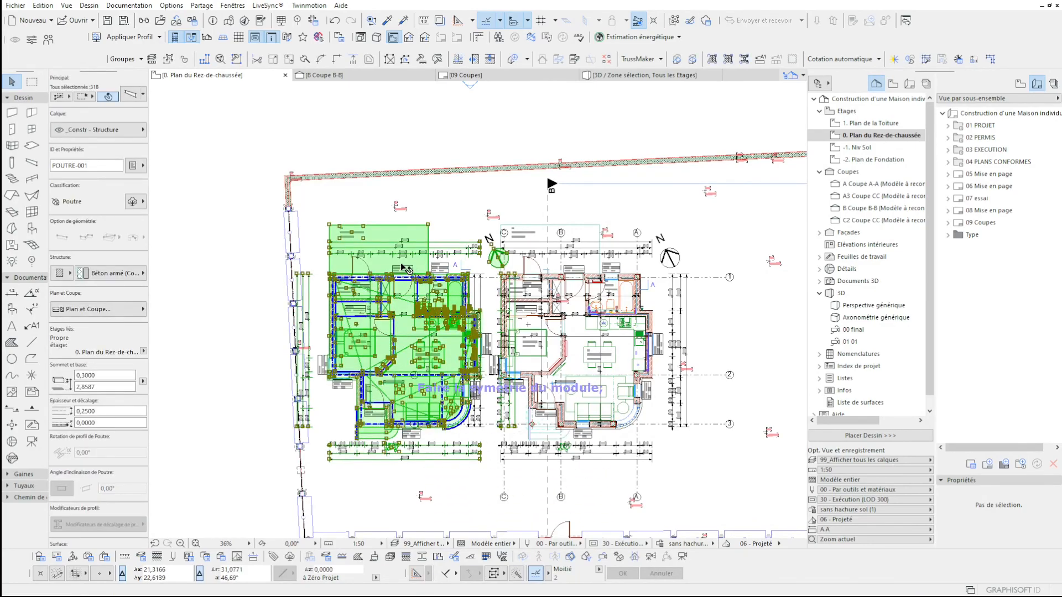
key("ctrl+m")
left_click(407, 301)
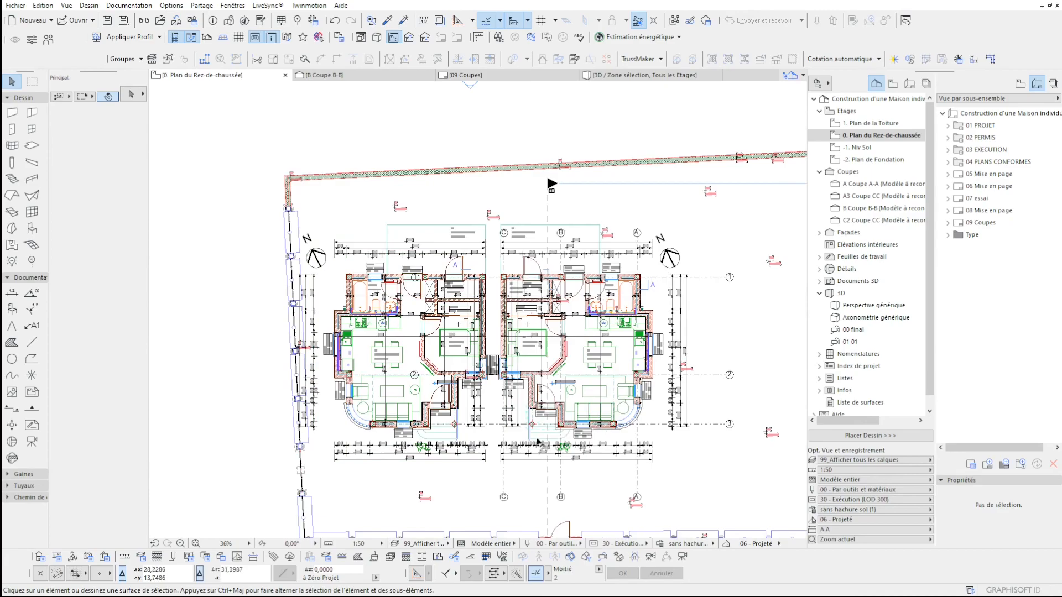
Hide the layer of the exterior dimension chains around the two houses and check the mirrored ground-floor plans.
scroll(543, 441, "up", 2)
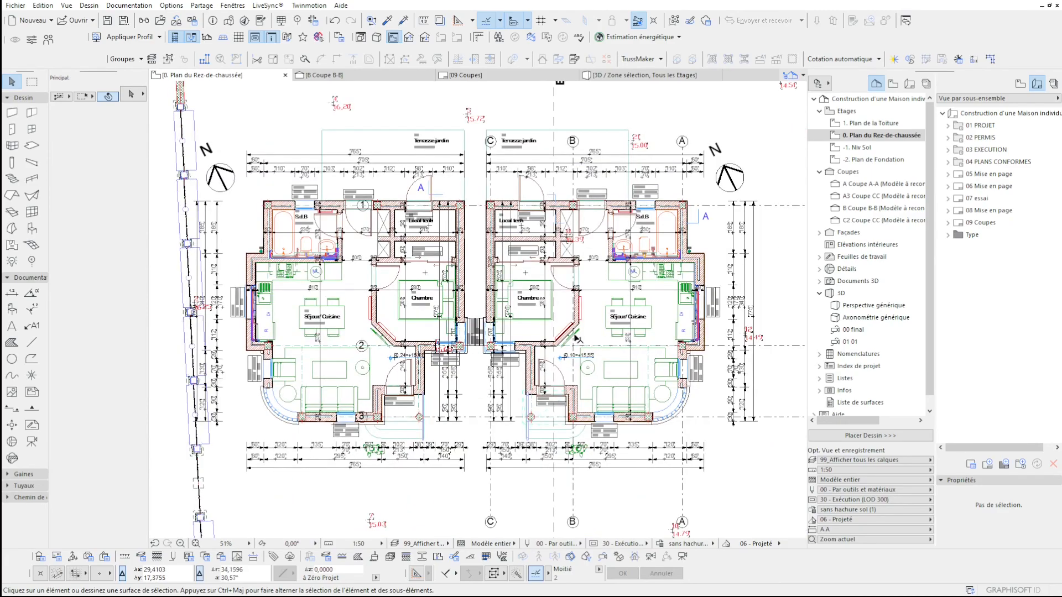
right_click(758, 269)
mouse_move(941, 395)
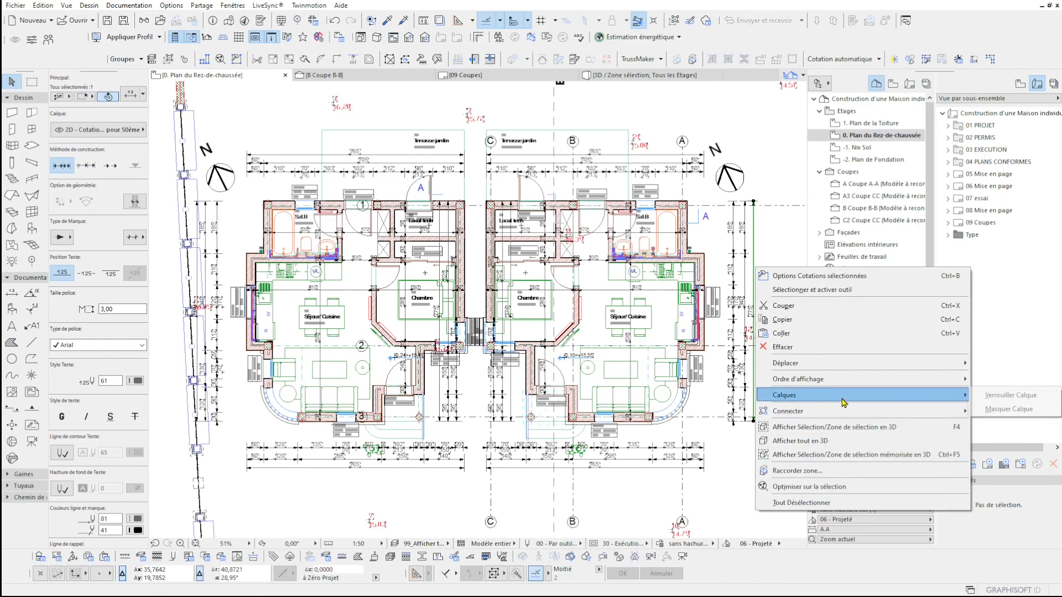
left_click(1009, 409)
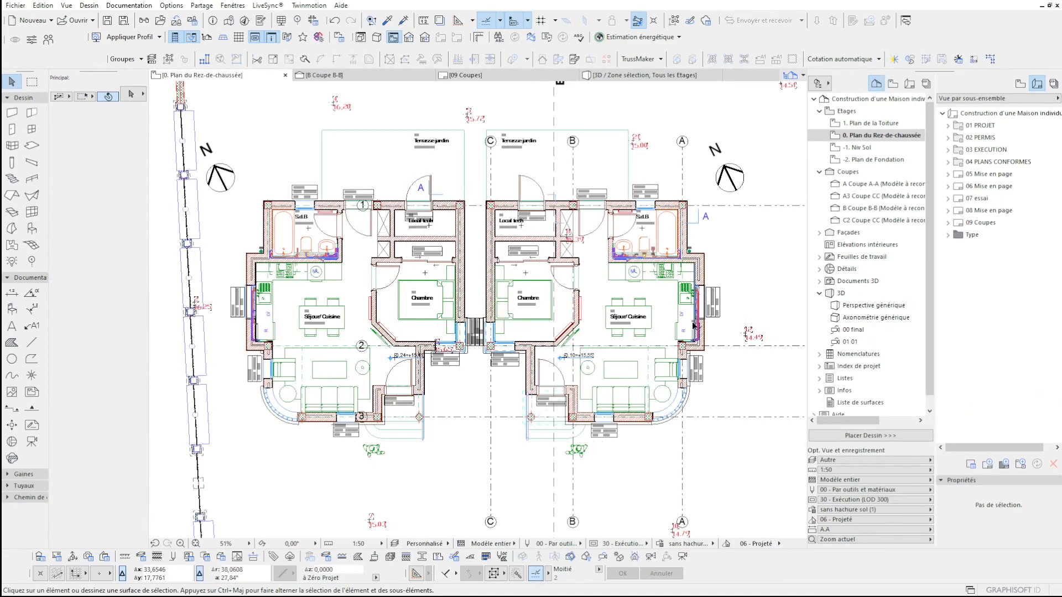
scroll(713, 326, "up", 1)
scroll(664, 276, "up", 1)
scroll(598, 238, "down", 3)
scroll(553, 244, "up", 3)
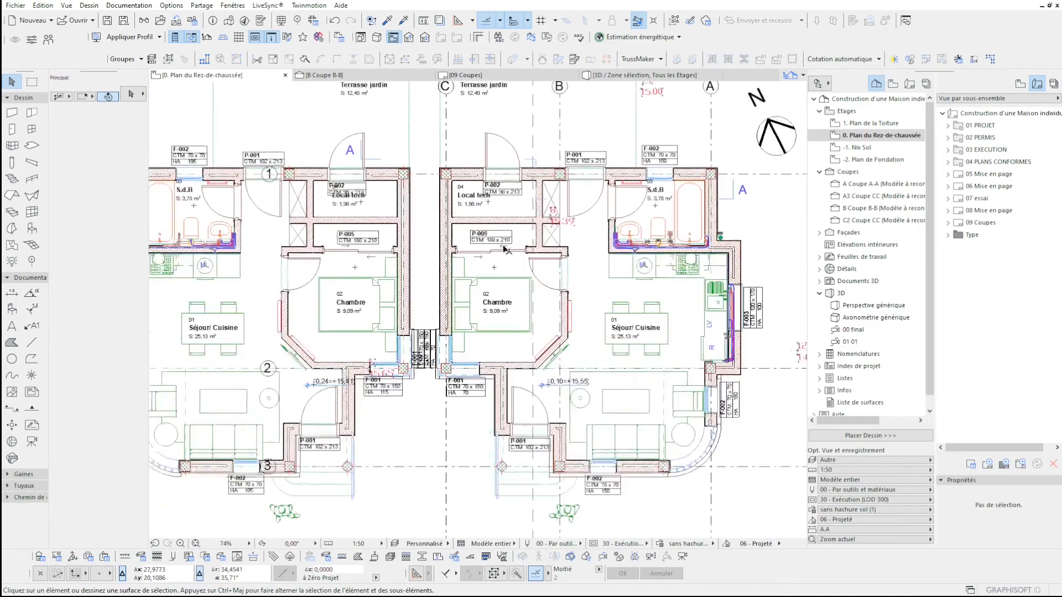
scroll(625, 267, "down", 1)
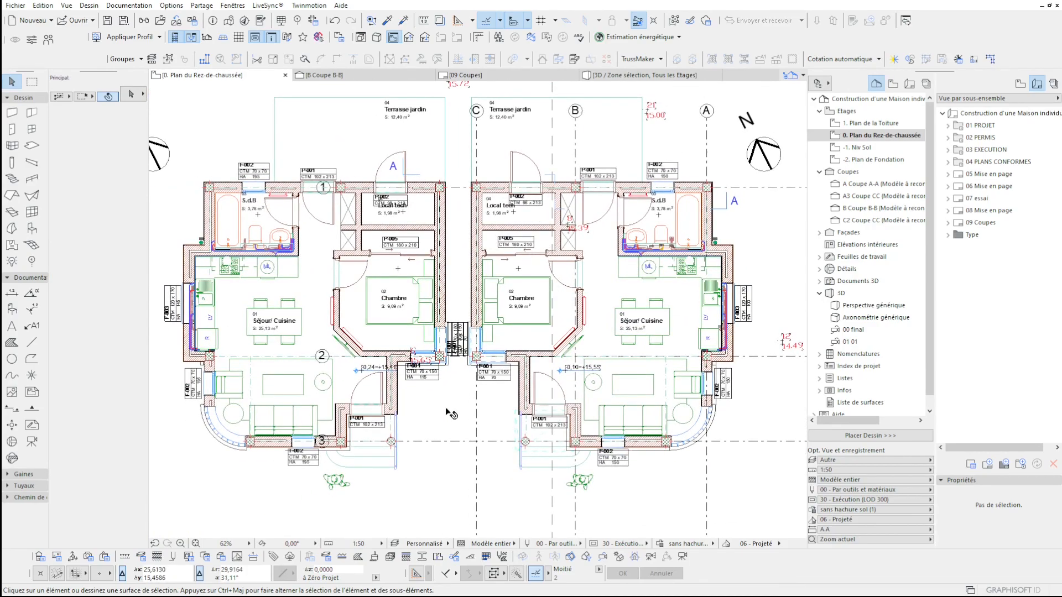
Show the houses in the generic 3D perspective and raise the mirrored house module slightly so its base clears the sloping ground.
double_click(862, 124)
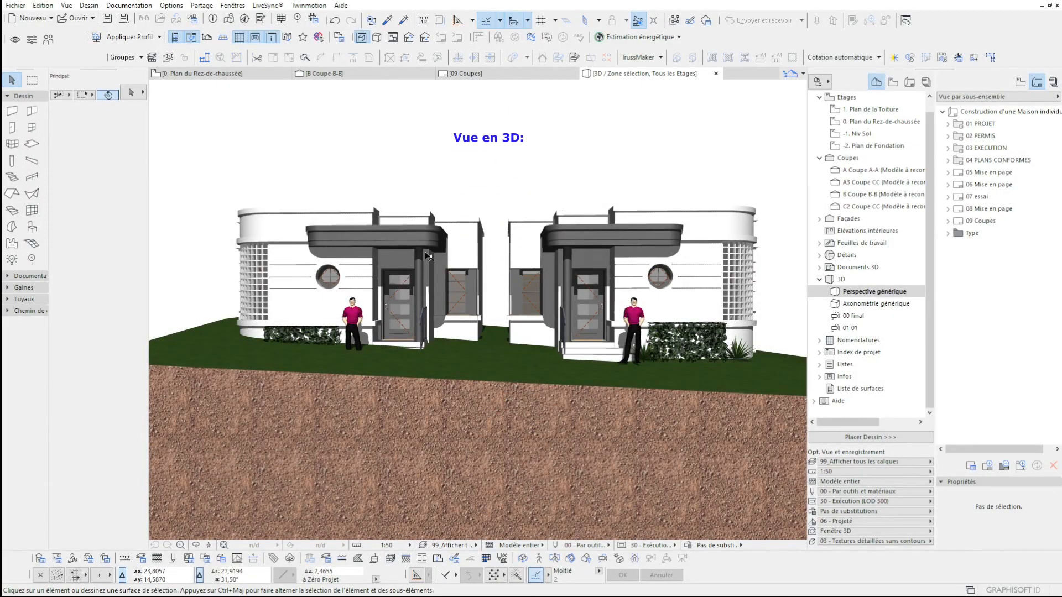
left_click(427, 255)
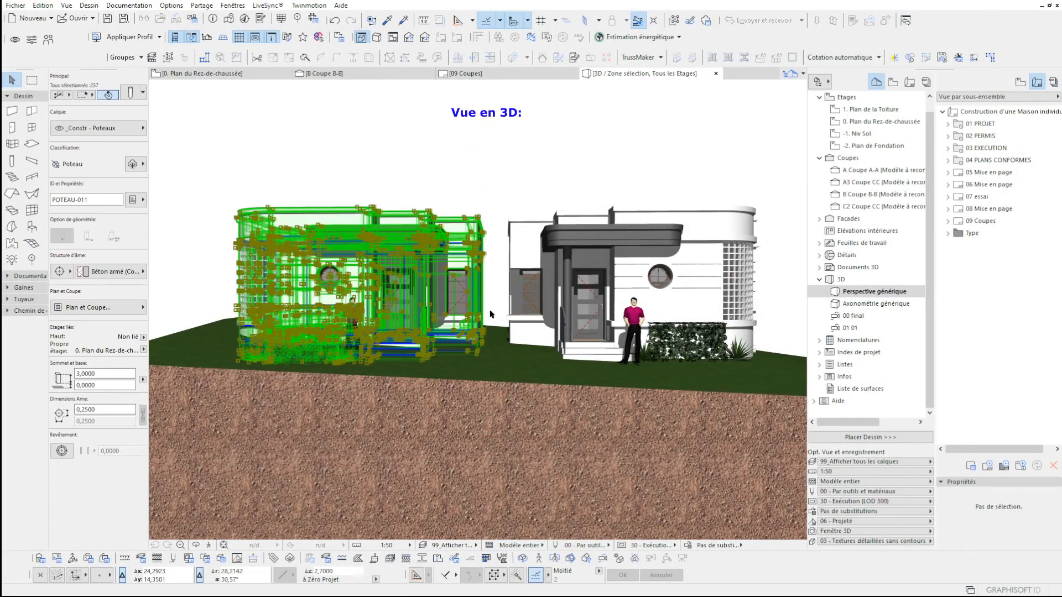
key("ctrl+d")
scroll(435, 376, "up", 2)
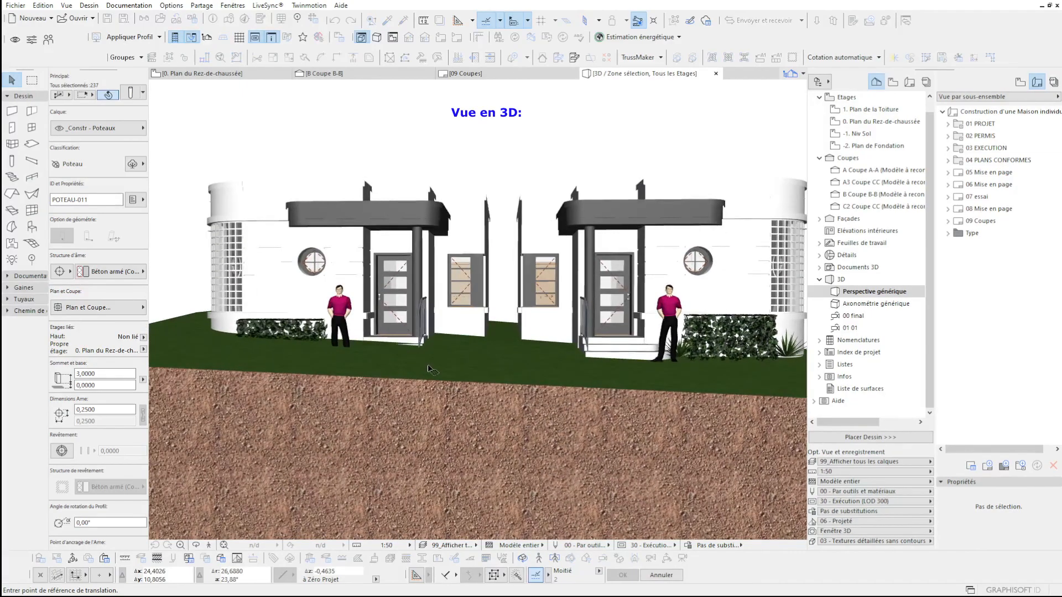
left_click(486, 354)
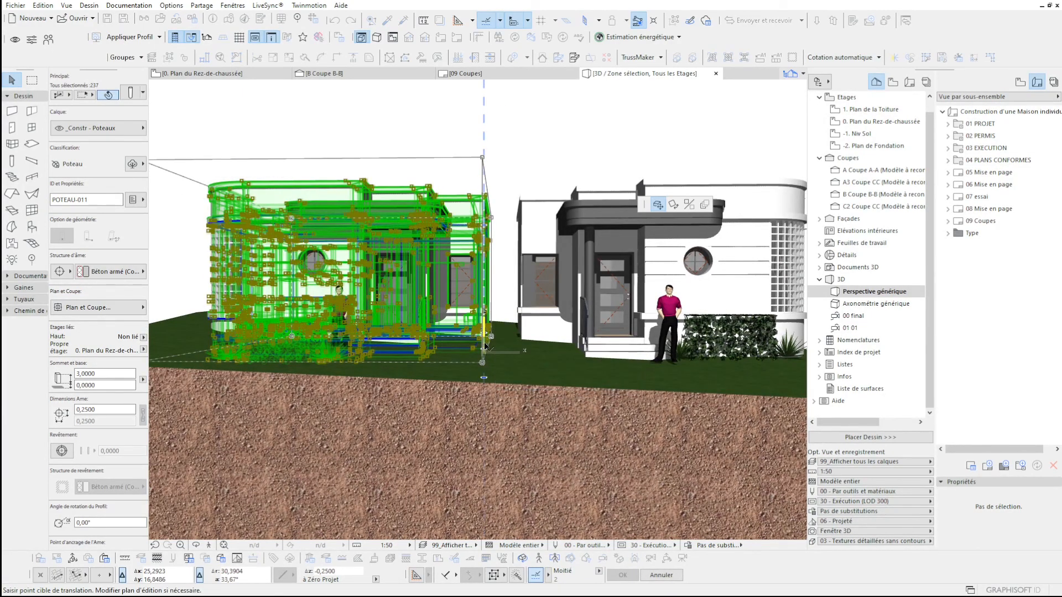
left_click(485, 346)
key("Escape")
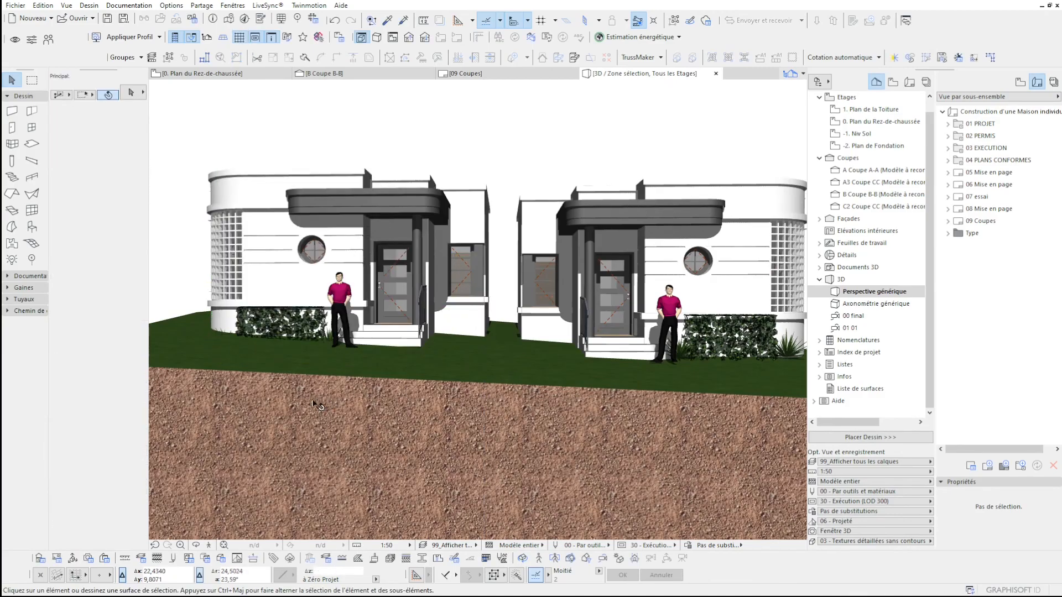
left_click_drag(399, 311, 453, 306)
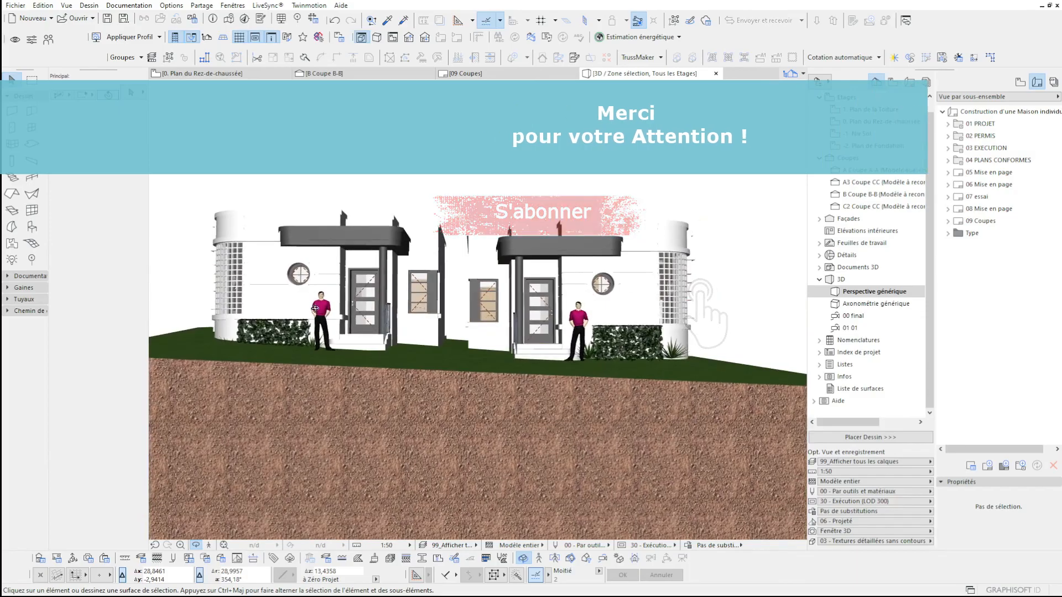